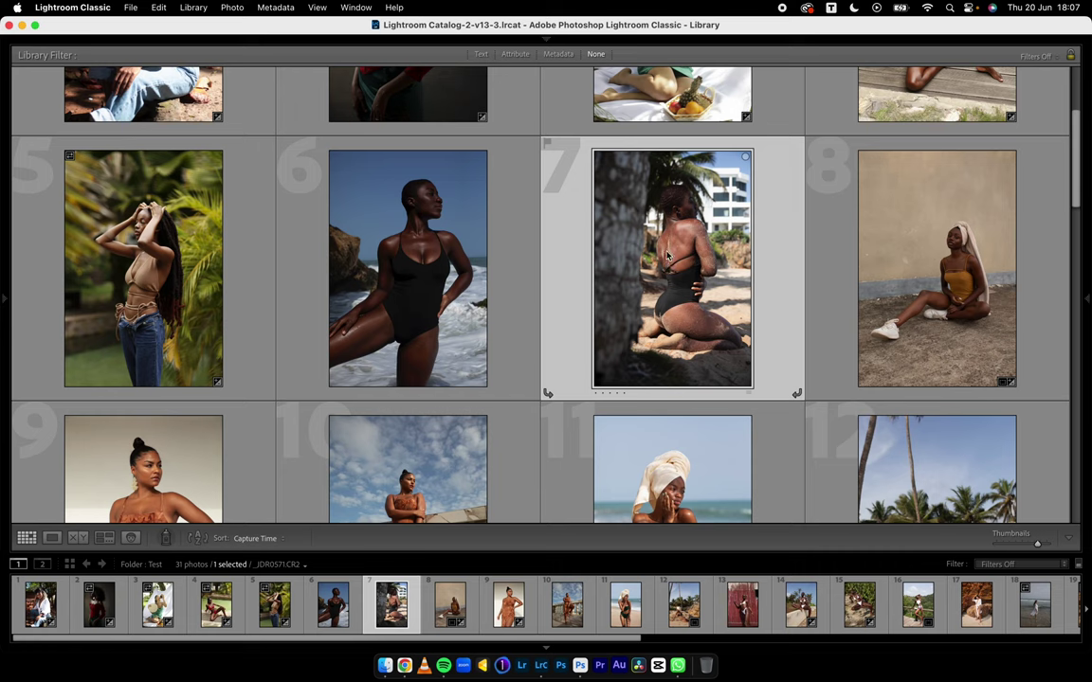
# Browse the Test folder's photos in the library grid, comparing the different portraits, outfits and shooting locations
pyautogui.click(94, 252)
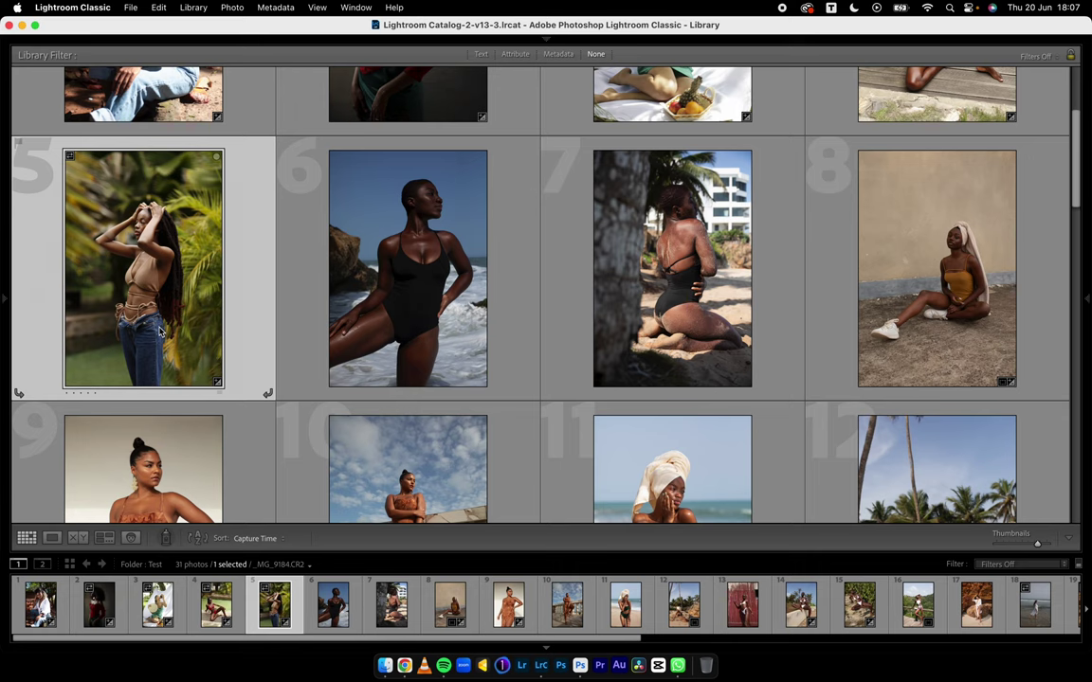
pyautogui.scroll(3, 163, 340)
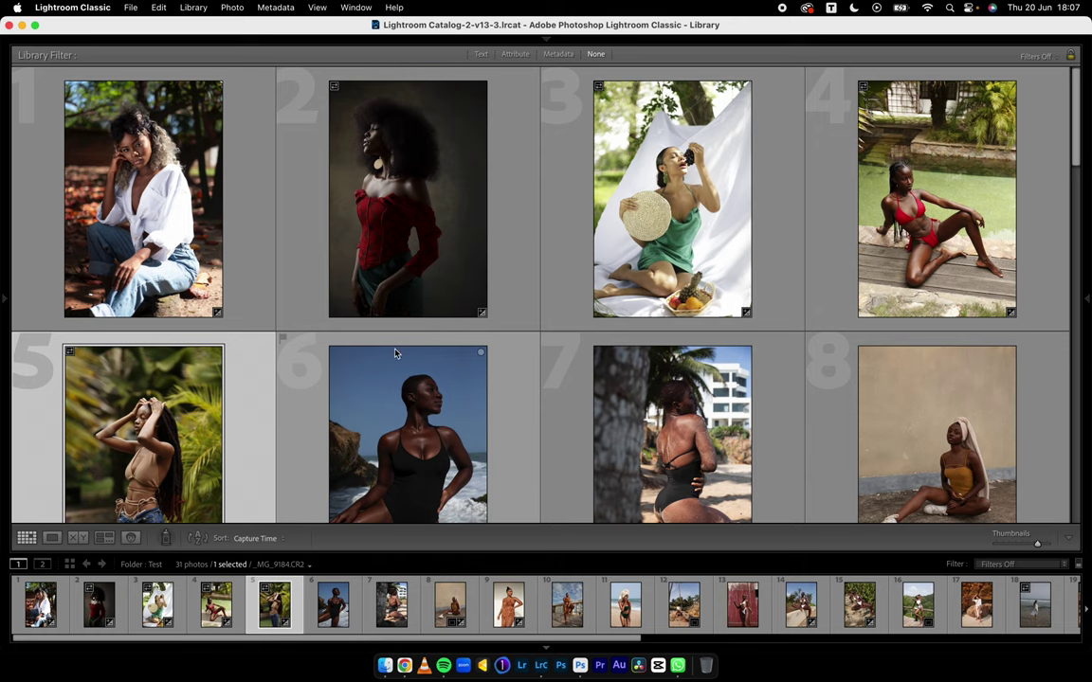
pyautogui.click(162, 202)
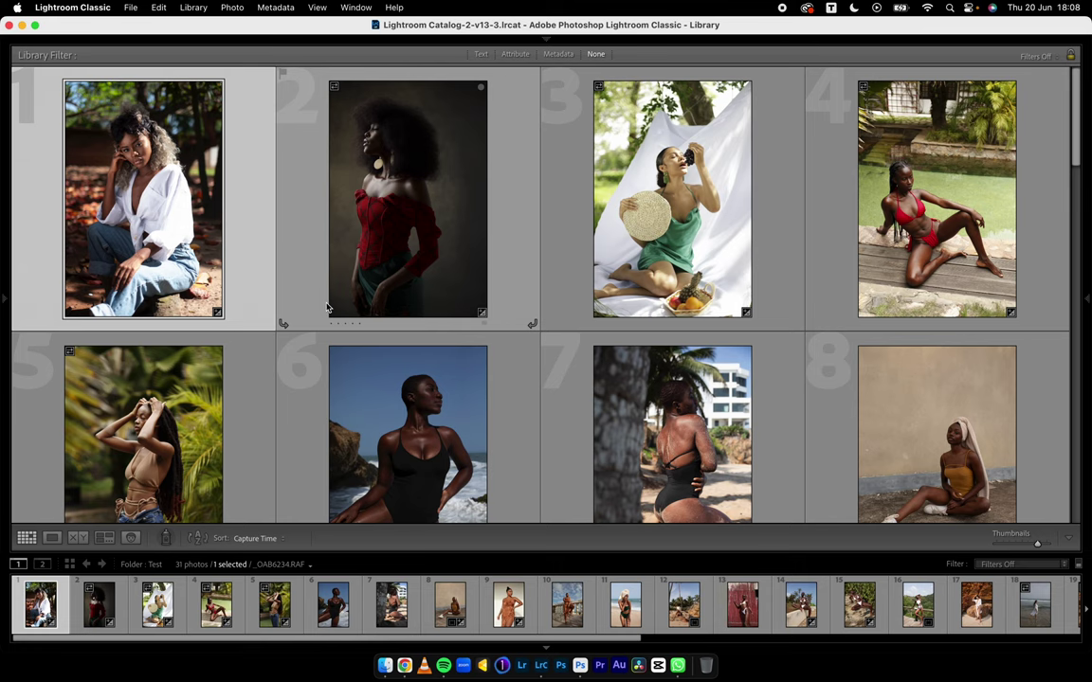
pyautogui.scroll(-15, 327, 308)
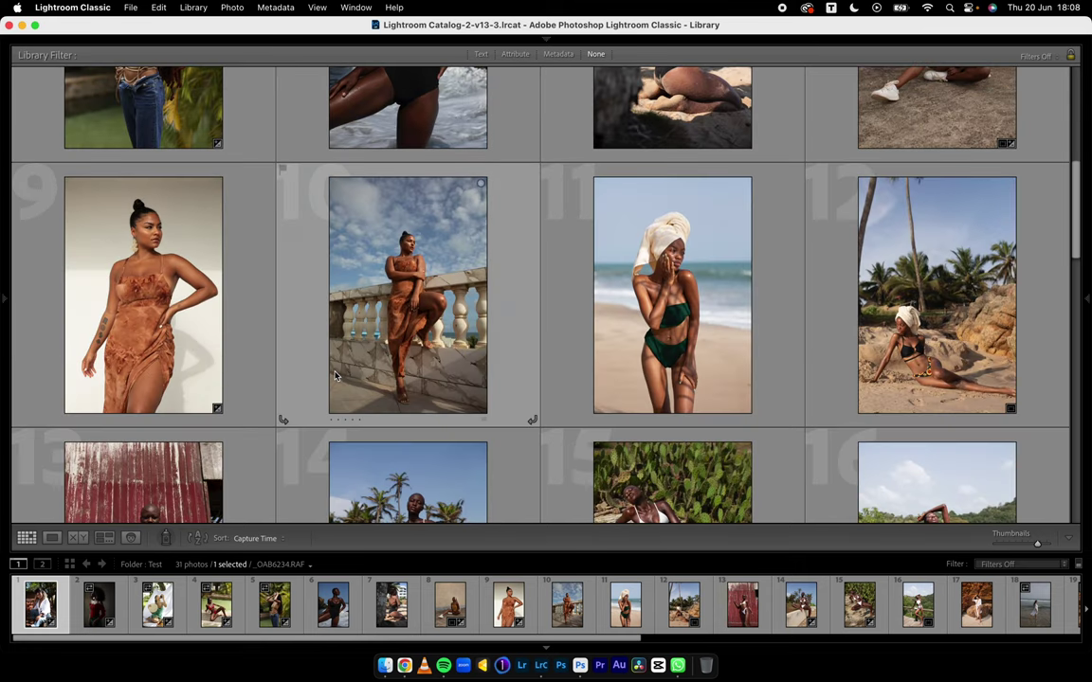
pyautogui.scroll(15, 333, 377)
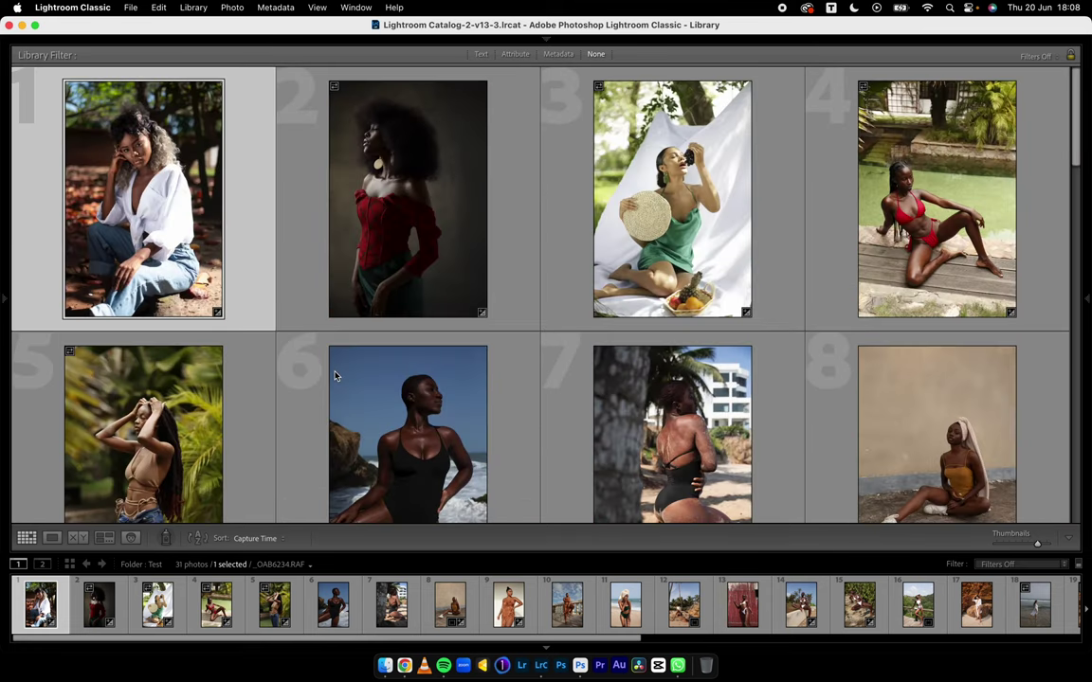
pyautogui.click(402, 197)
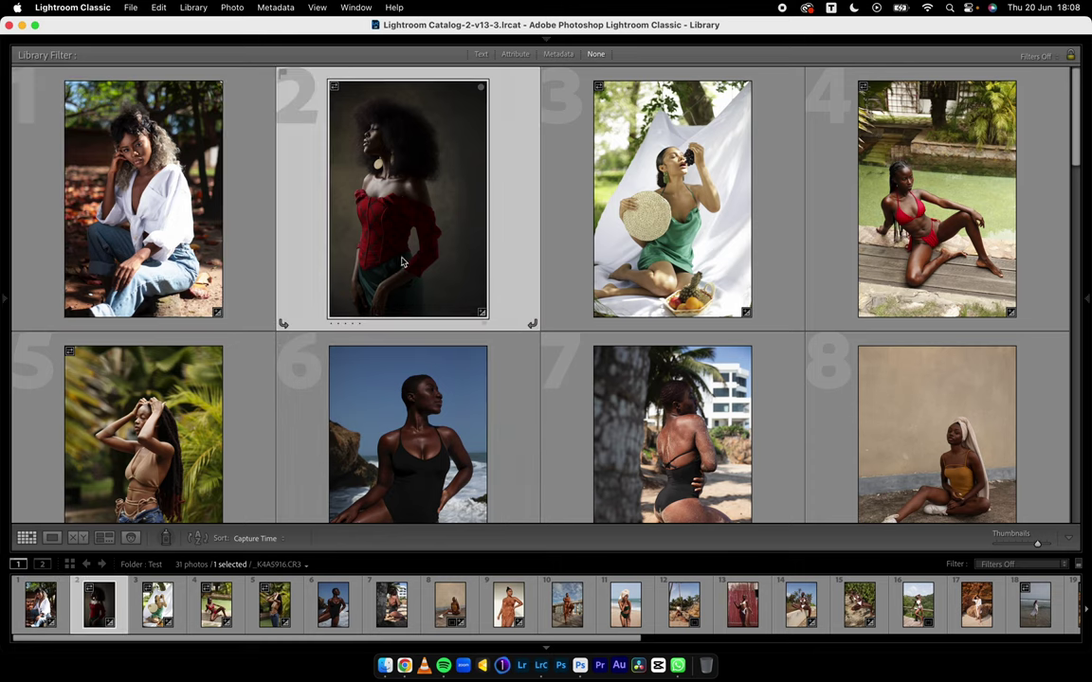
pyautogui.scroll(-1, 397, 244)
pyautogui.scroll(-5, 393, 261)
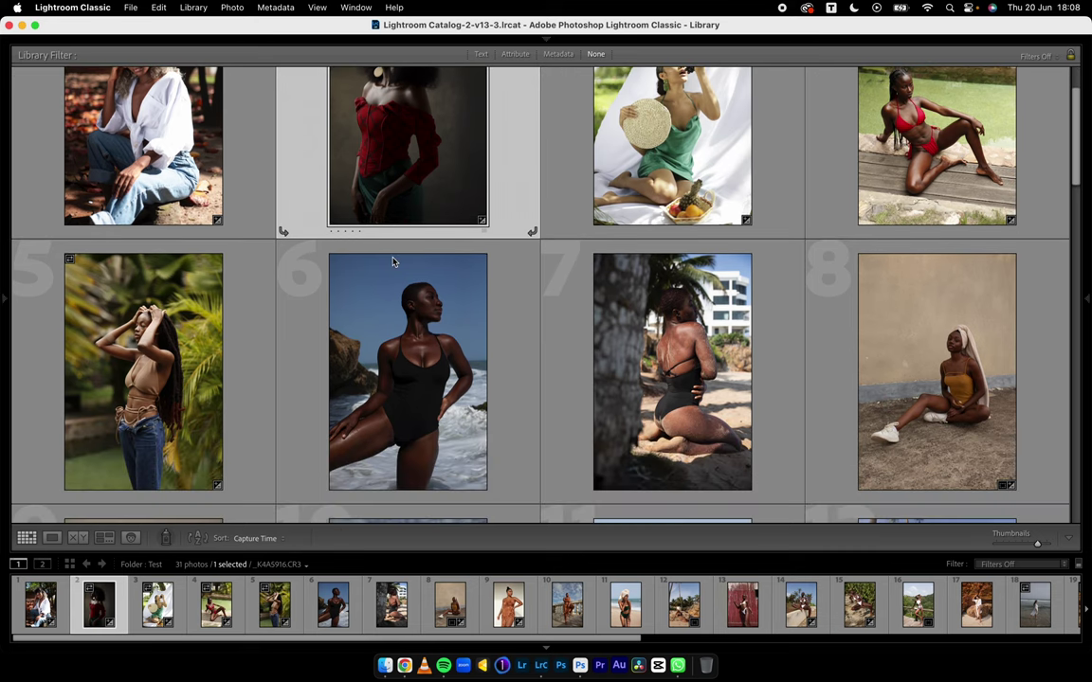
pyautogui.scroll(5, 414, 319)
pyautogui.scroll(-2, 622, 176)
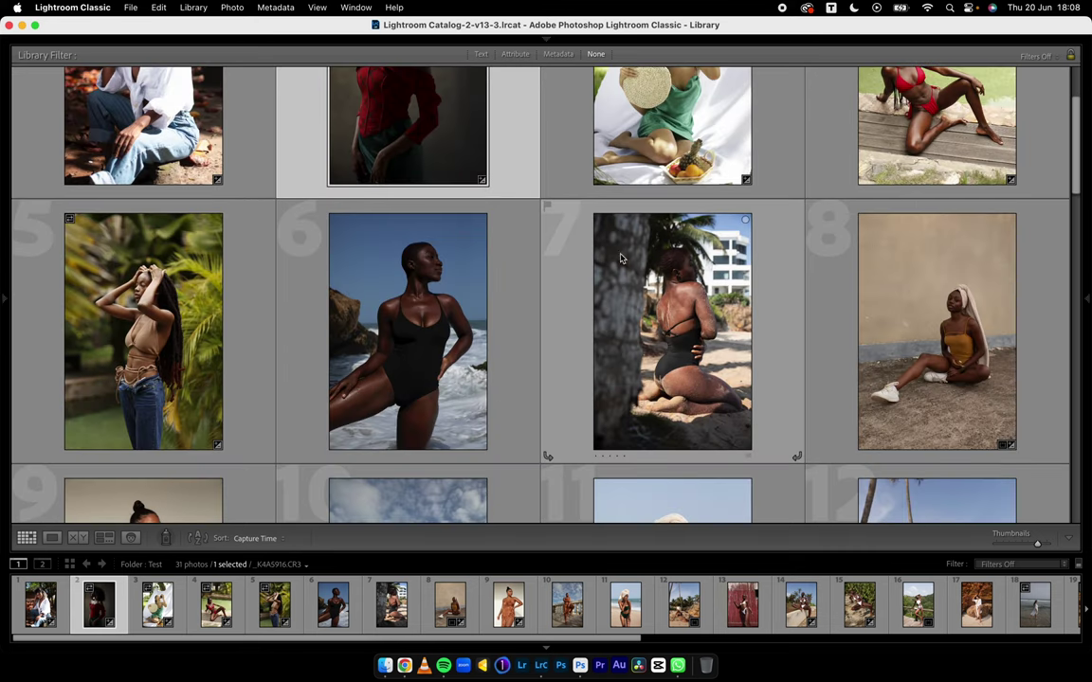
pyautogui.scroll(-10, 613, 305)
pyautogui.scroll(-5, 612, 305)
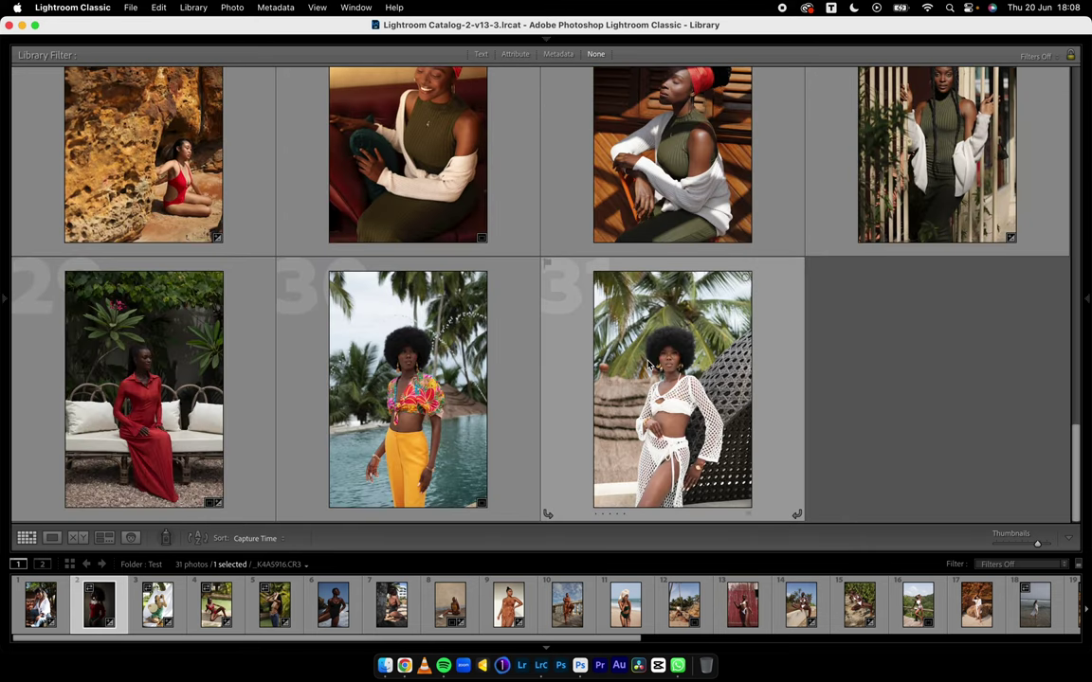
pyautogui.scroll(1, 649, 365)
pyautogui.scroll(4, 649, 365)
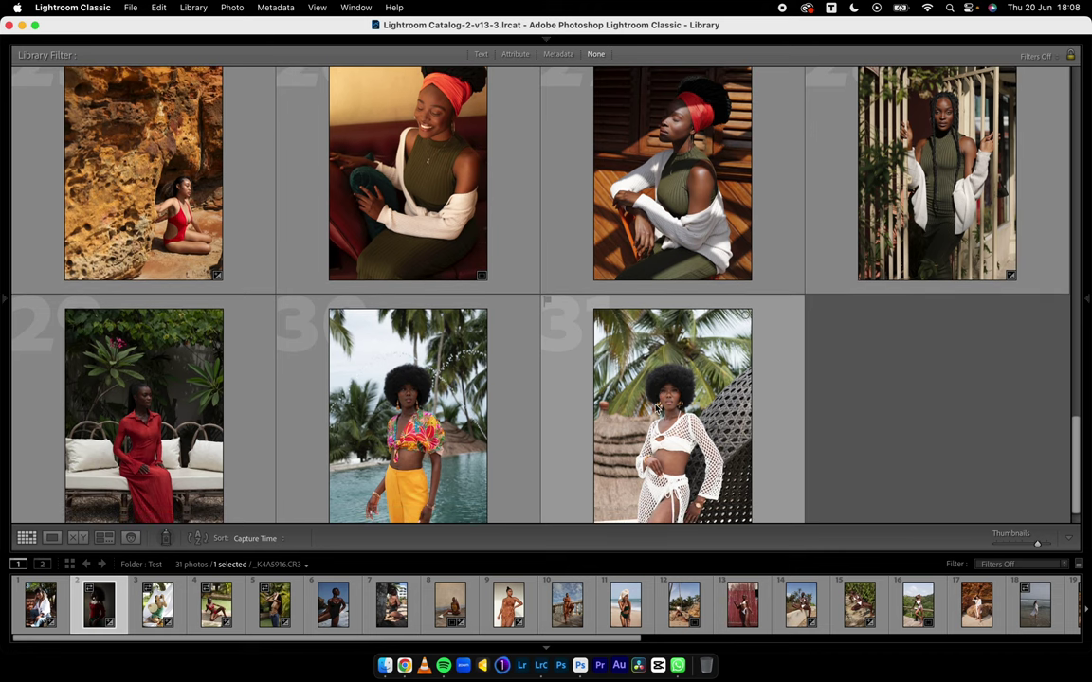
pyautogui.scroll(6, 654, 408)
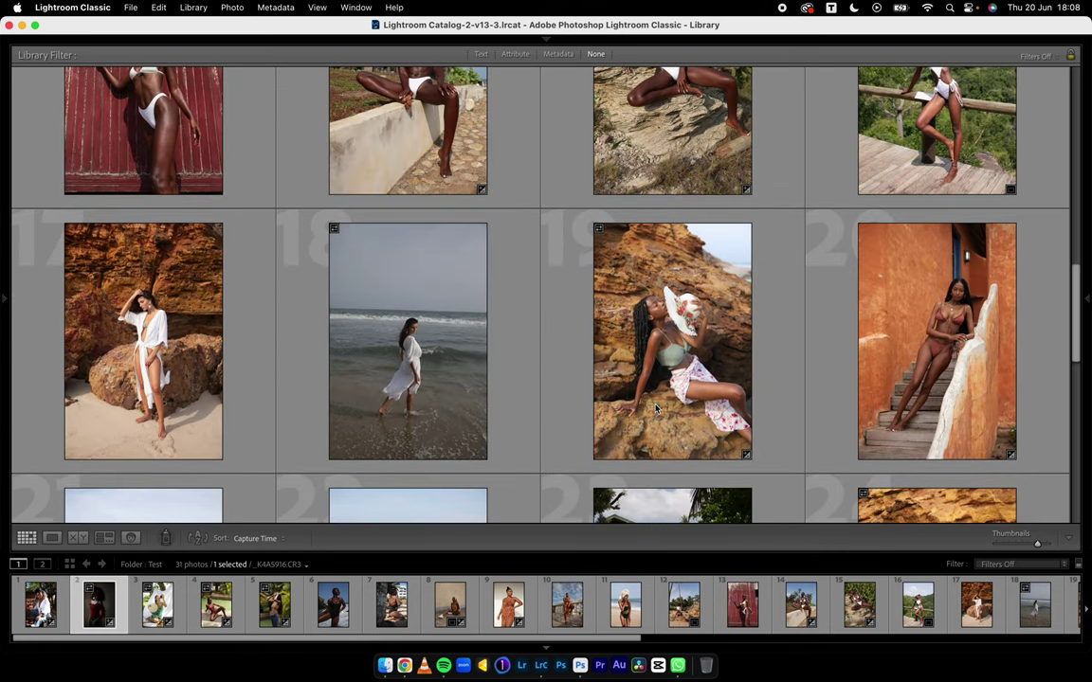
pyautogui.scroll(4, 654, 408)
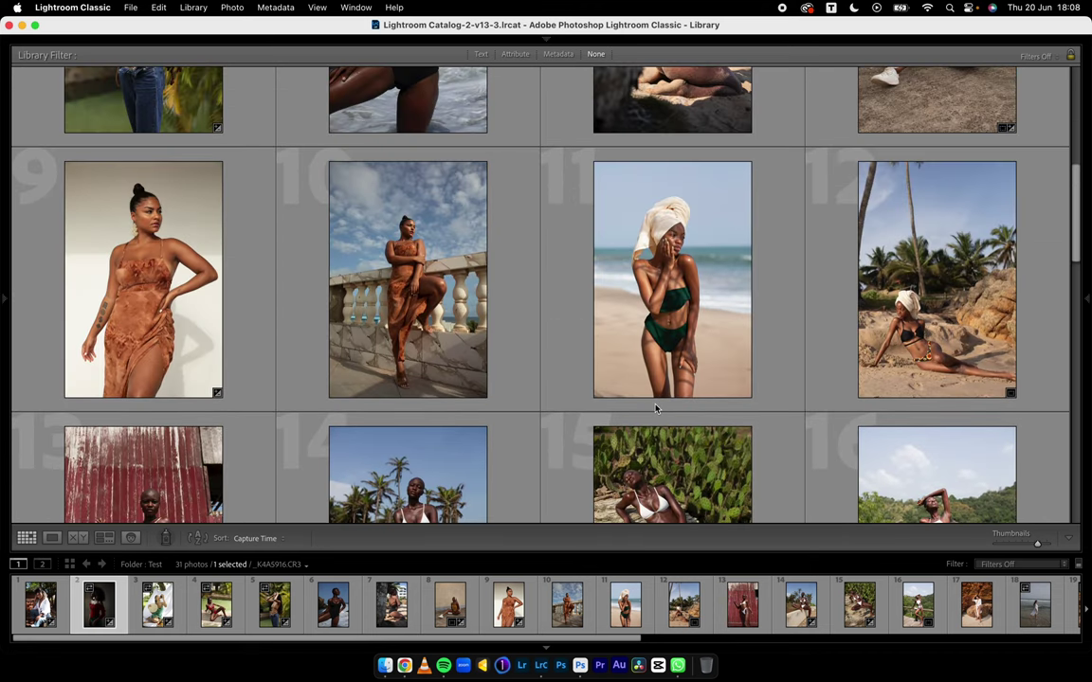
pyautogui.scroll(3, 655, 408)
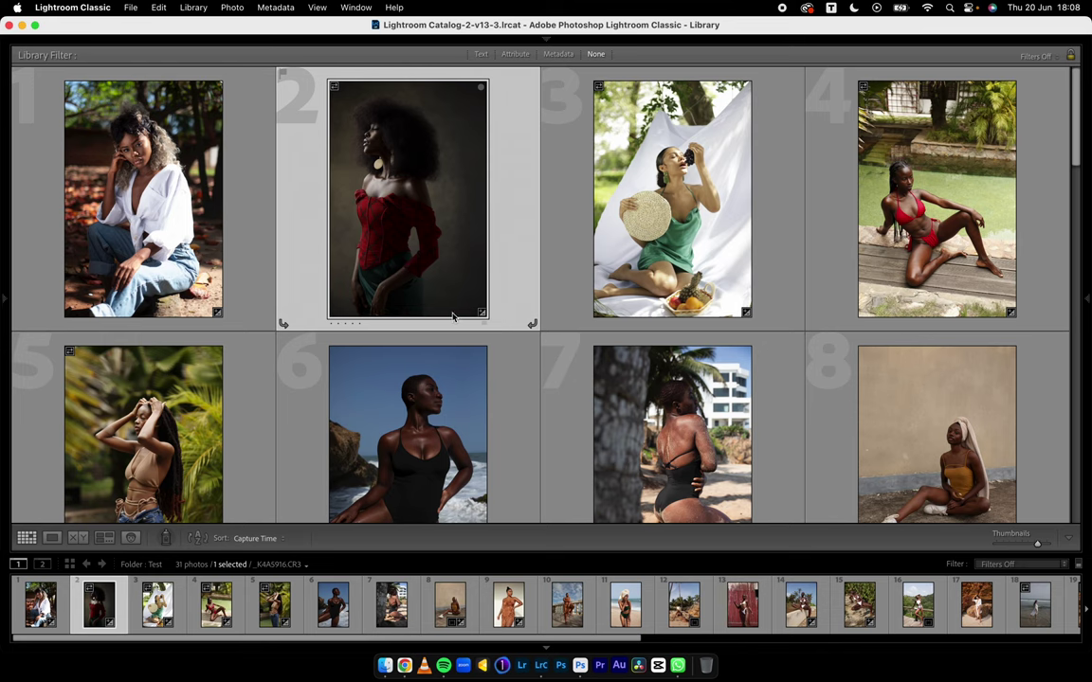
pyautogui.scroll(-6, 453, 317)
pyautogui.scroll(3, 453, 320)
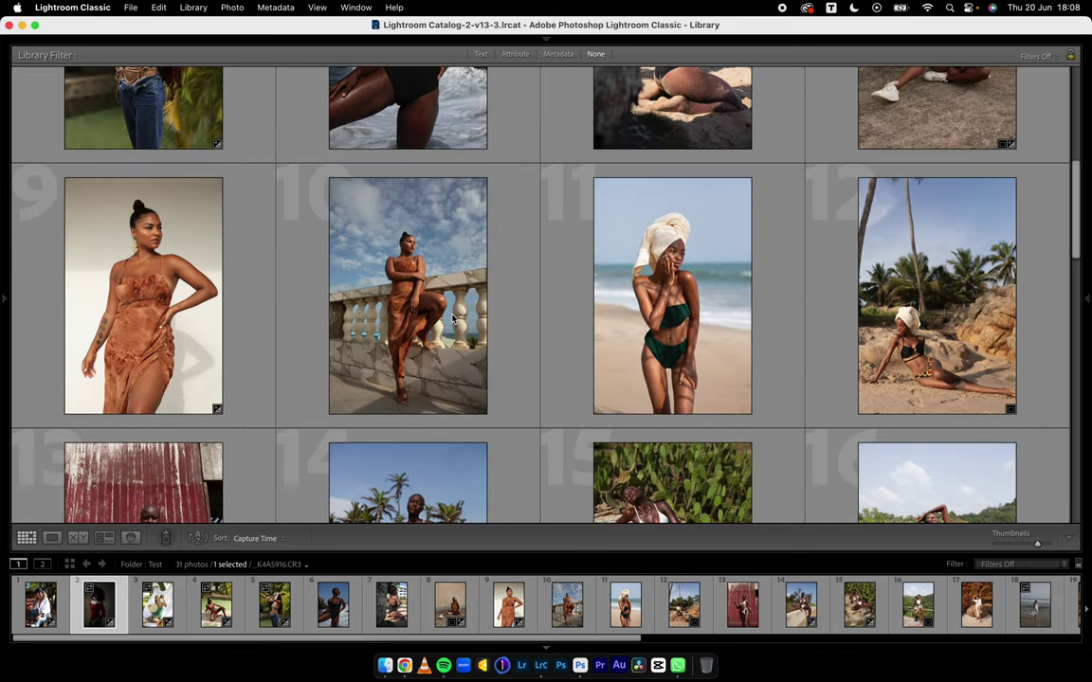
pyautogui.scroll(-5, 460, 351)
pyautogui.scroll(-1, 465, 372)
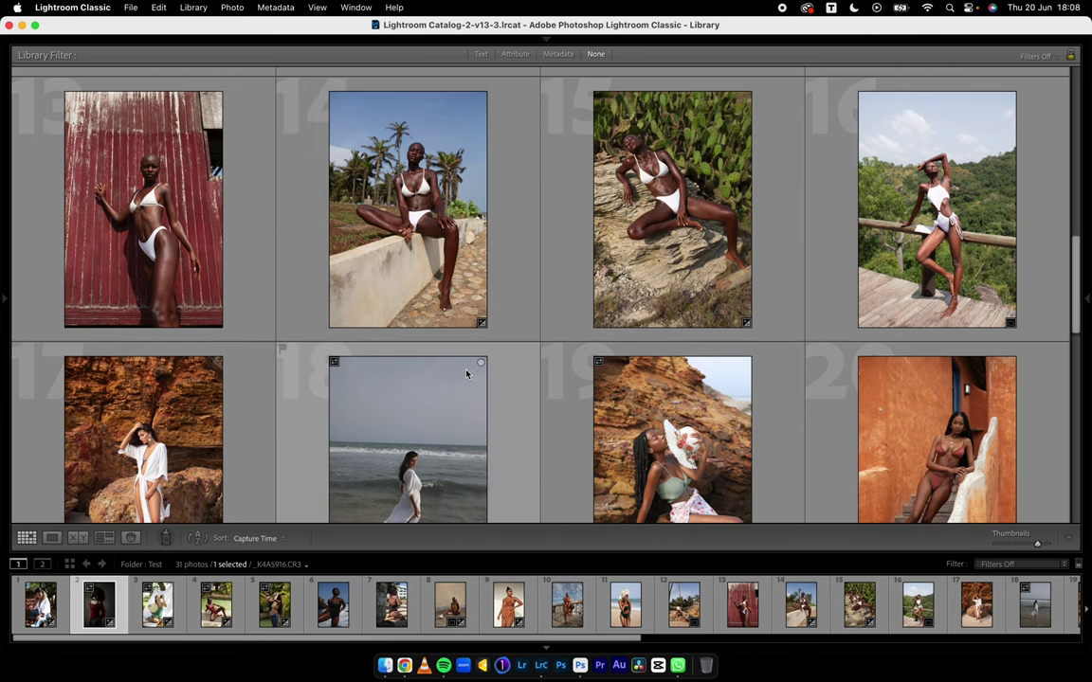
pyautogui.scroll(-5, 526, 333)
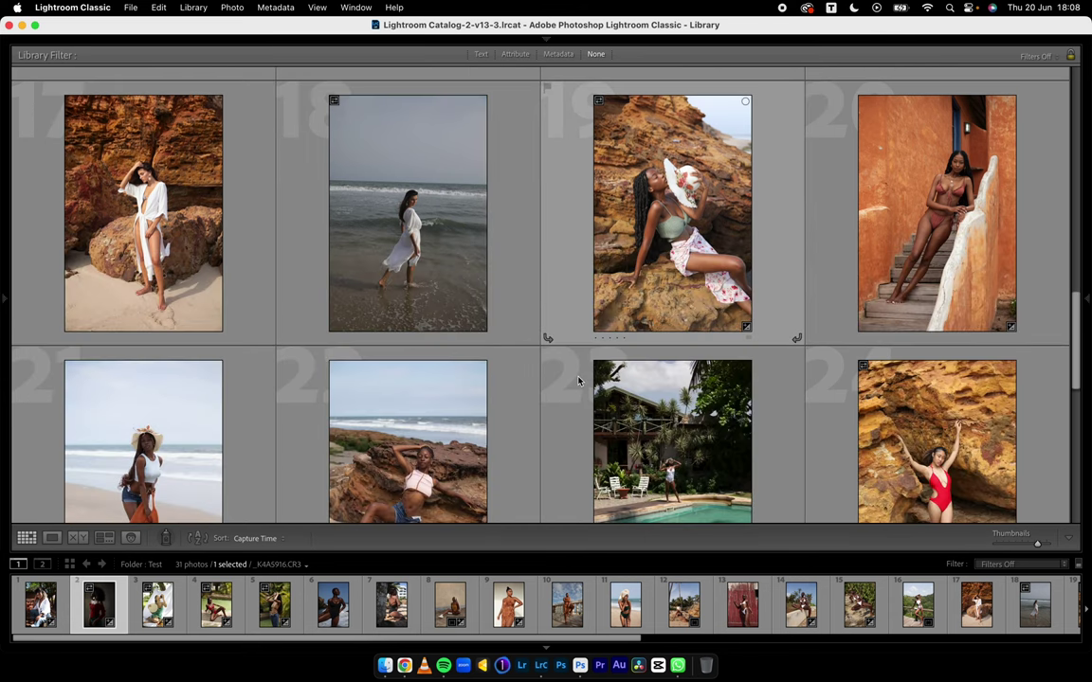
pyautogui.scroll(2, 489, 265)
pyautogui.scroll(2, 489, 269)
pyautogui.scroll(3, 489, 269)
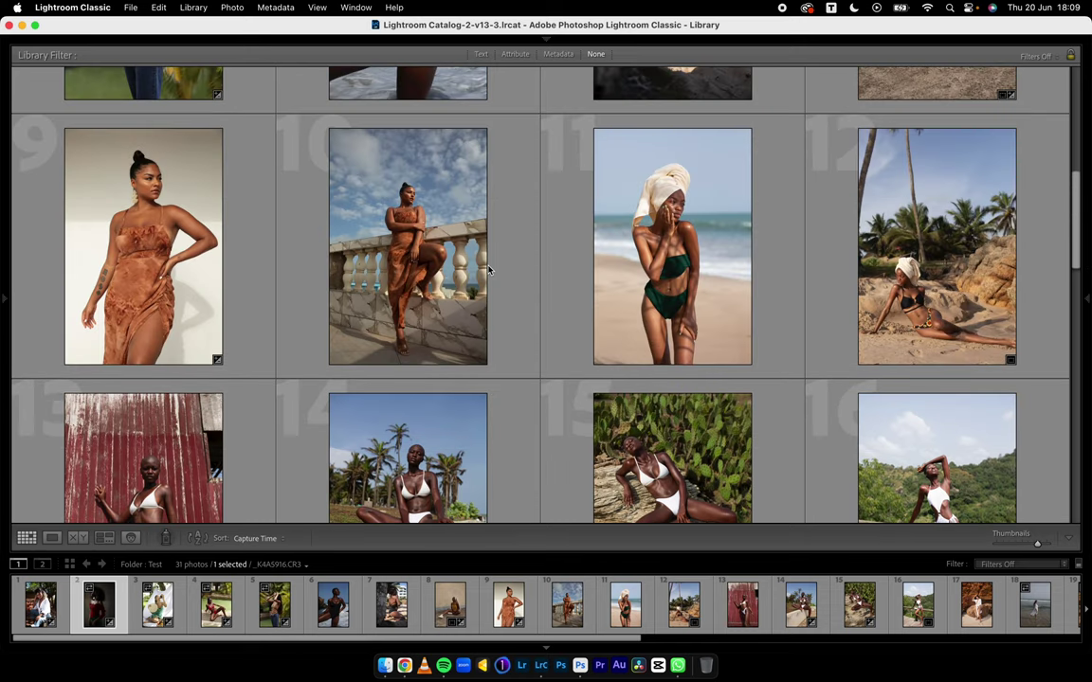
pyautogui.scroll(3, 489, 270)
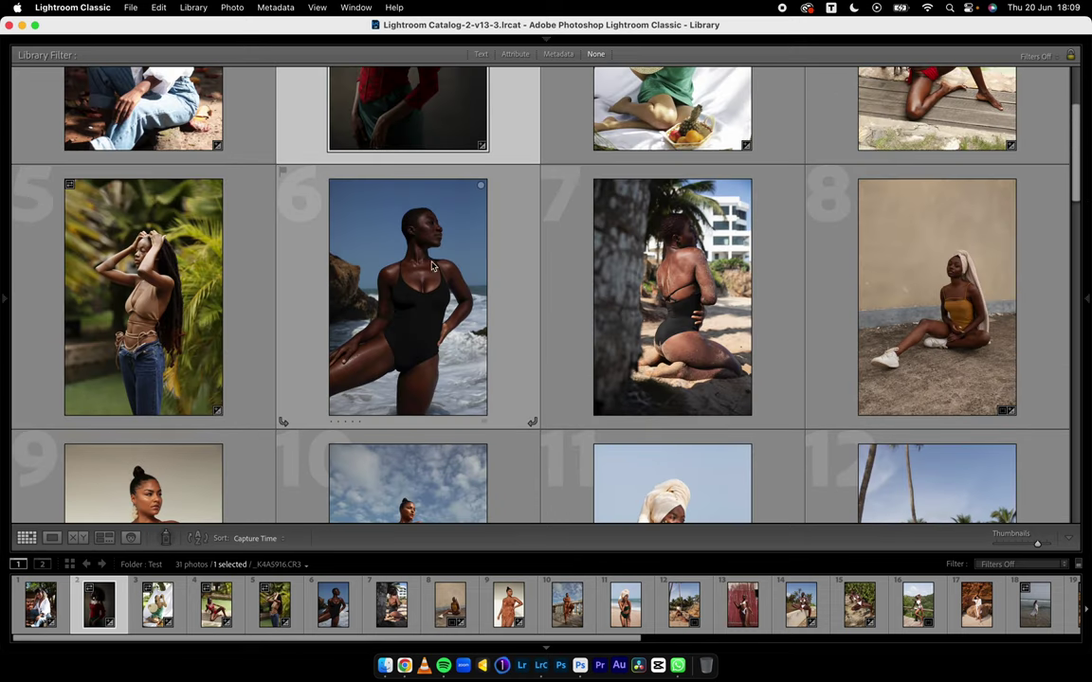
pyautogui.scroll(2, 422, 245)
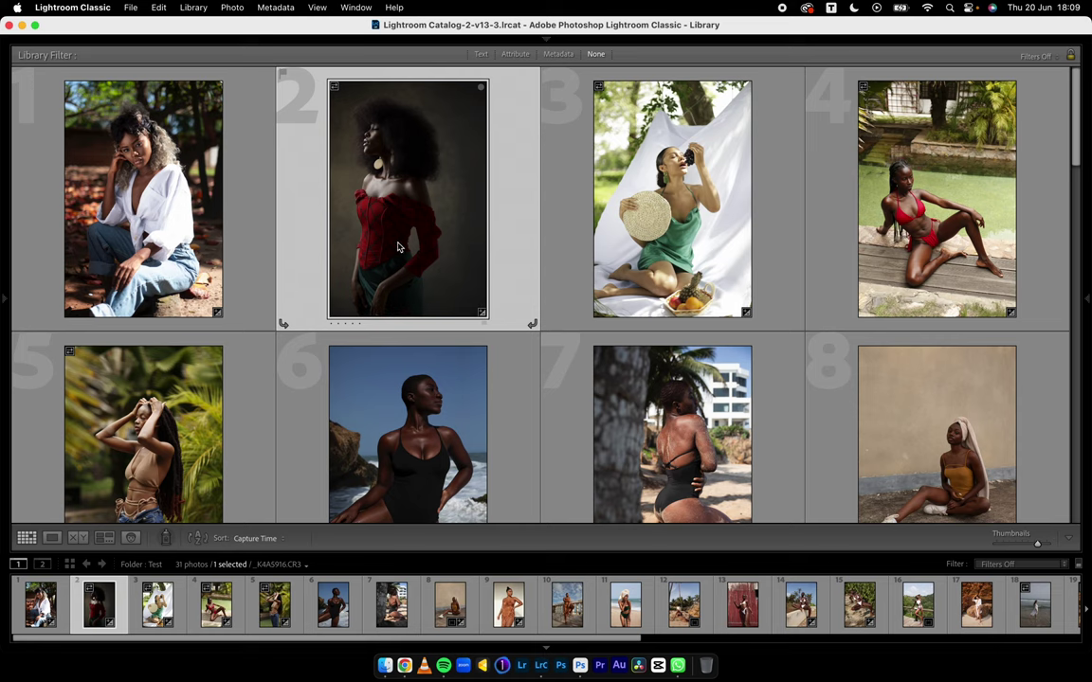
# Open the first photo, the woman in the white shirt and jeans, for developing and expand the ColorPlay preset group
pyautogui.doubleClick(140, 204)
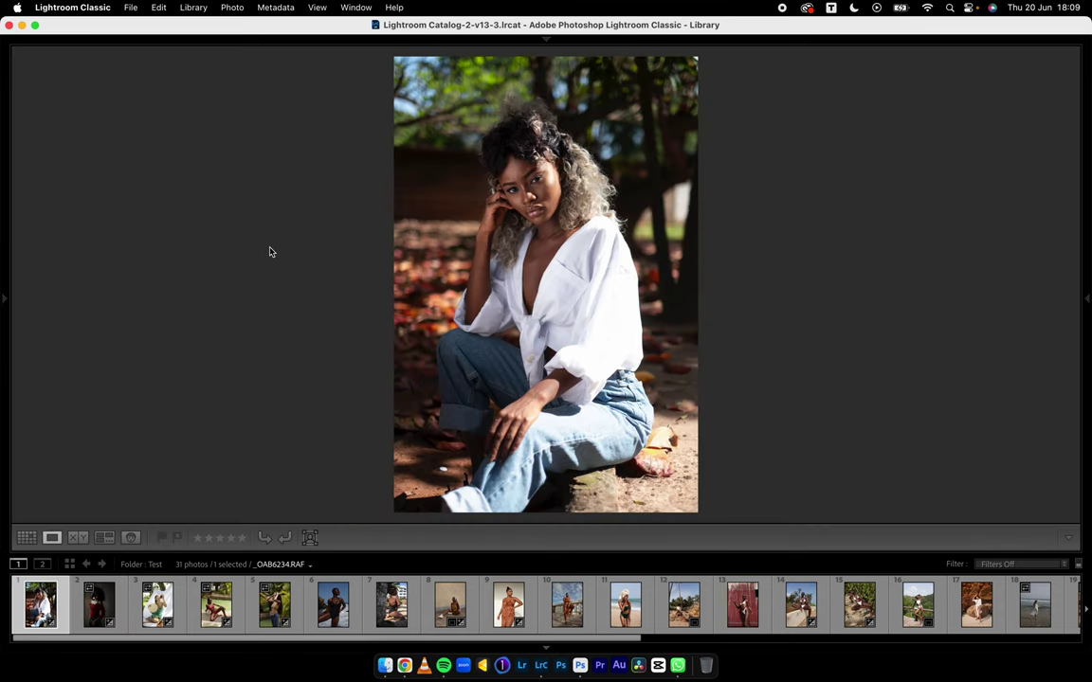
pyautogui.press('d')
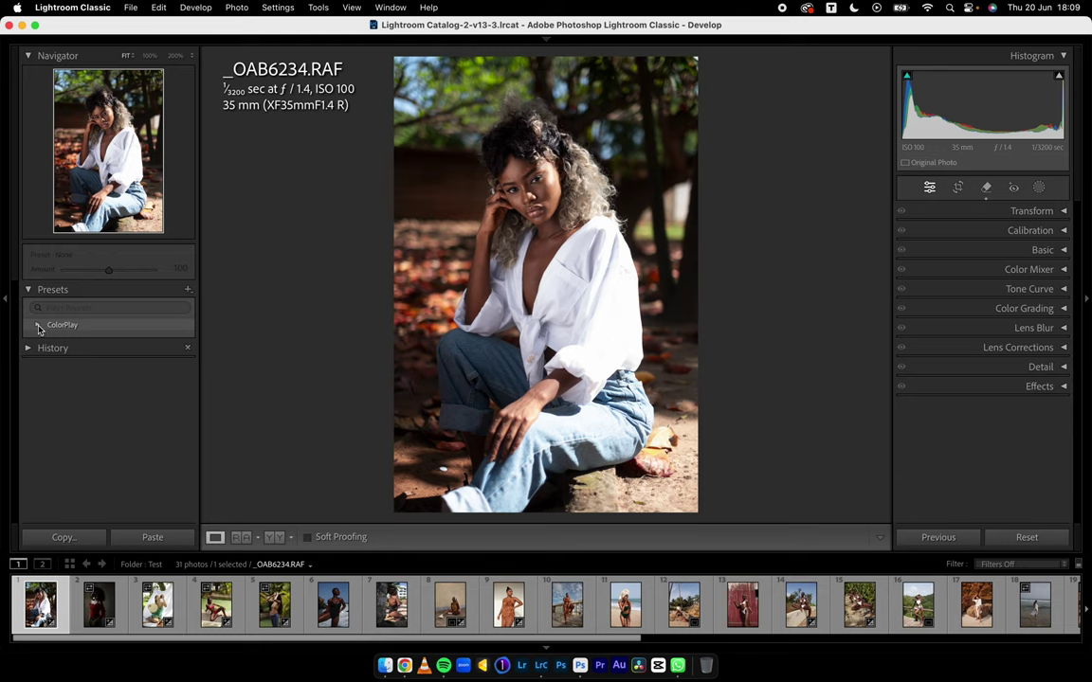
pyautogui.click(186, 289)
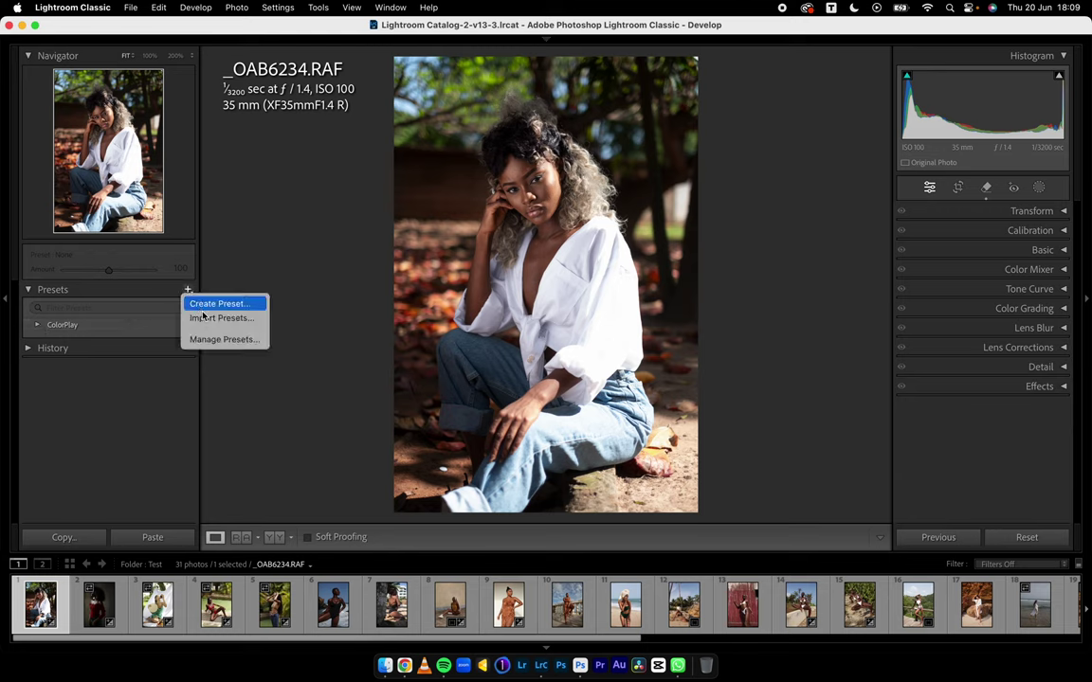
pyautogui.click(39, 325)
pyautogui.click(39, 326)
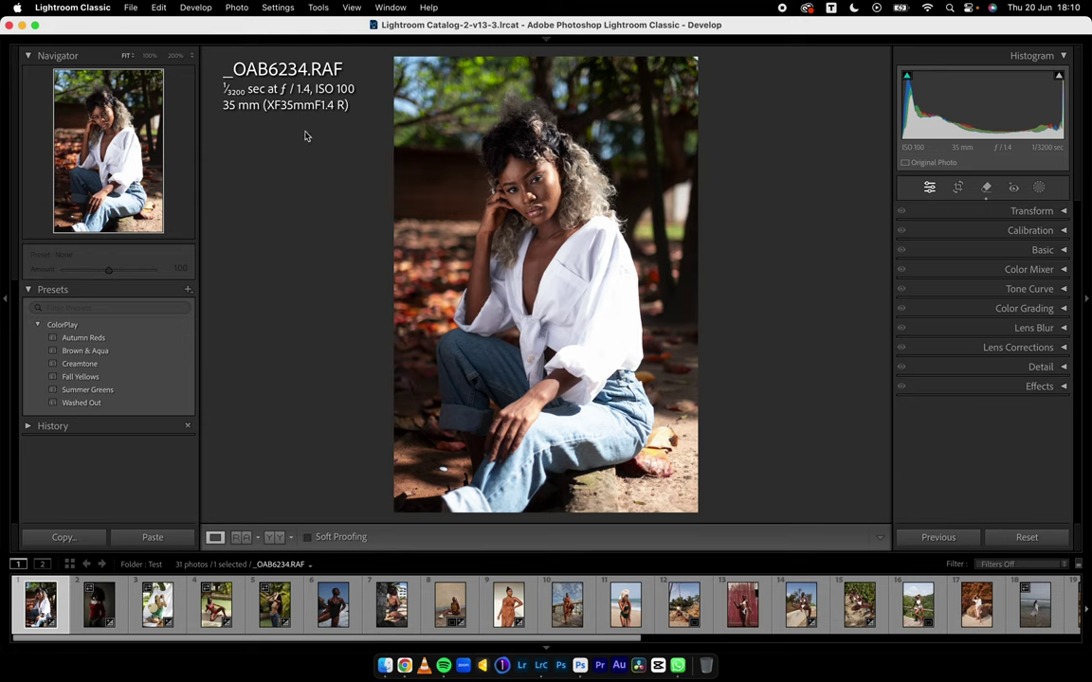
# Hide the photo info overlay and apply the Summer Greens preset to the photo
pyautogui.press('i')
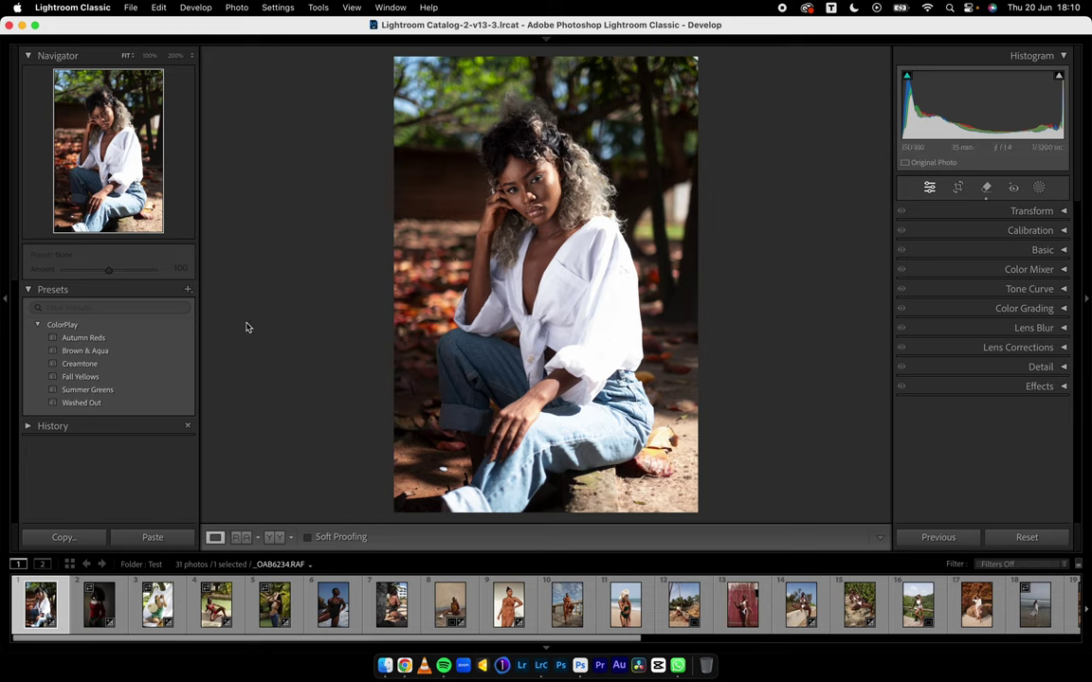
pyautogui.moveTo(99, 341)
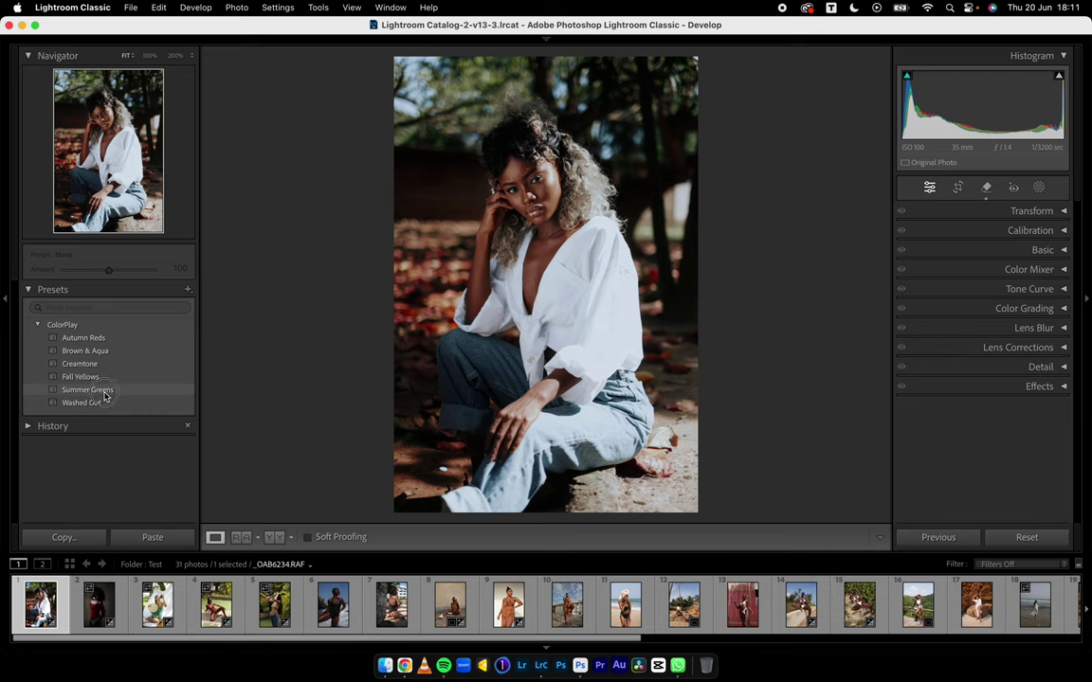
pyautogui.click(104, 391)
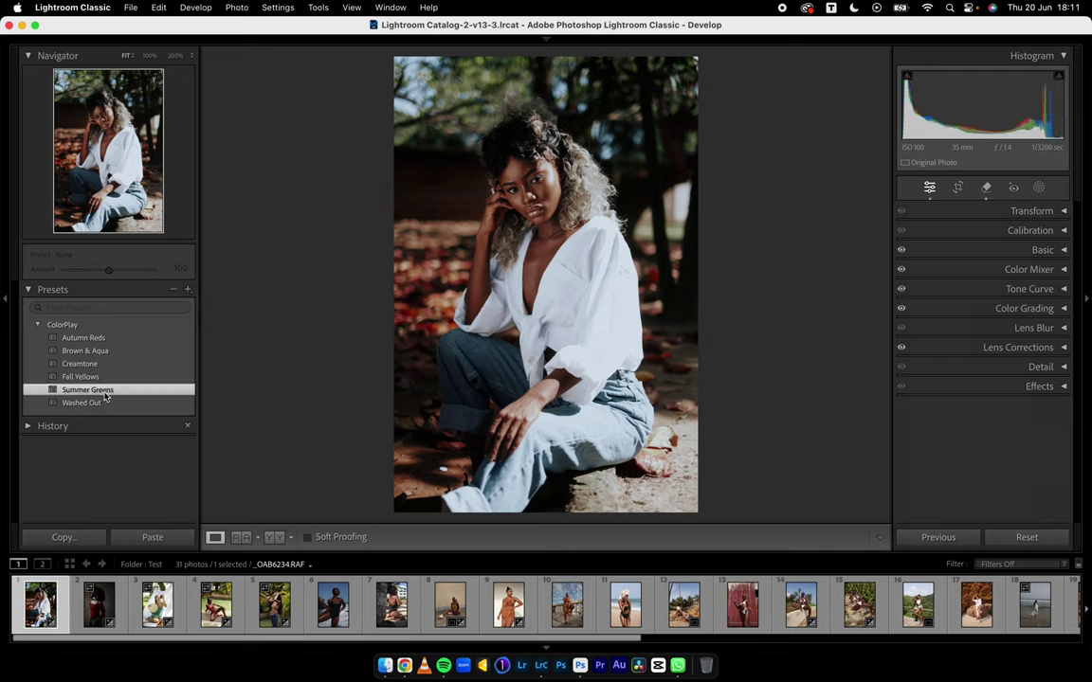
# Set the photo's Highlights to −40 in the basic tone adjustments
pyautogui.click(1006, 250)
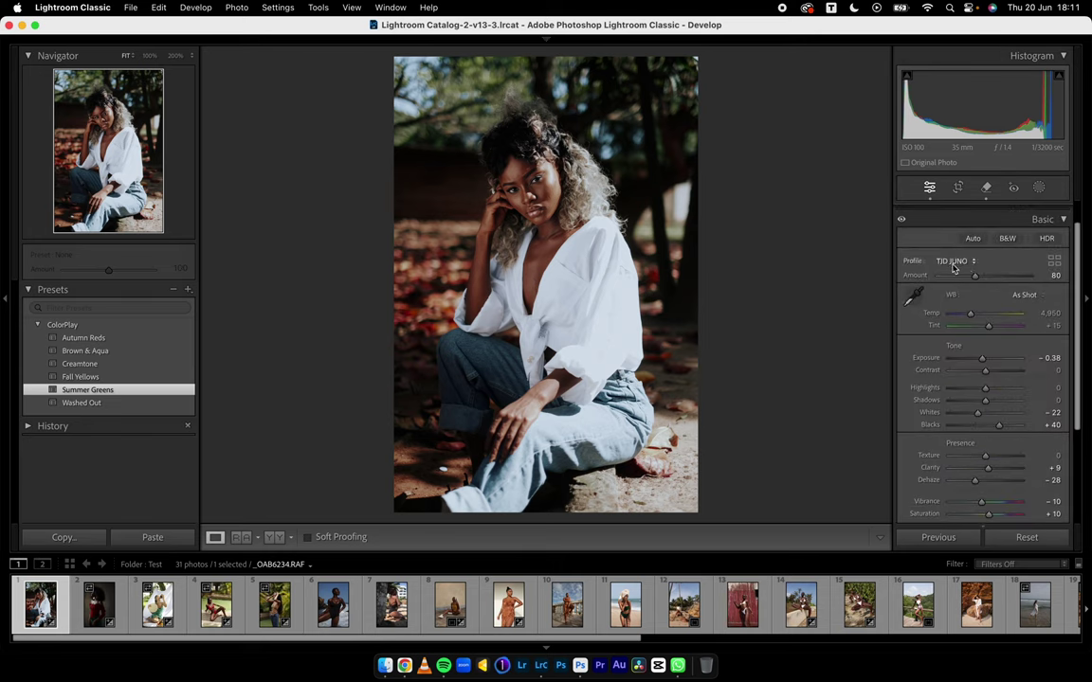
pyautogui.scroll(-2, 971, 379)
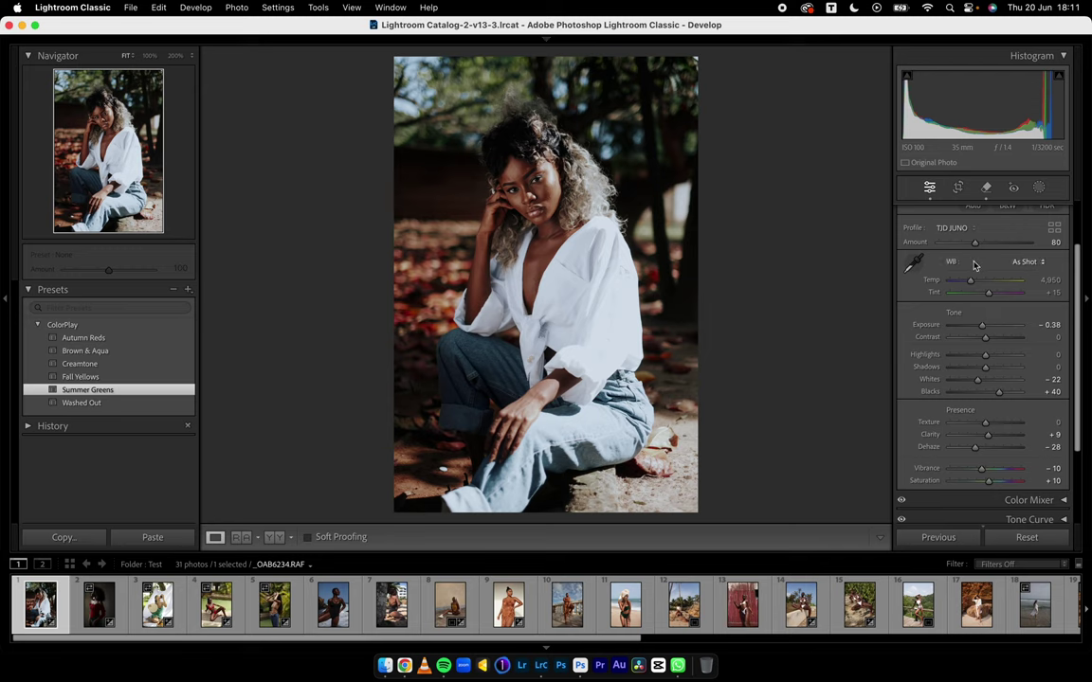
pyautogui.scroll(1, 951, 301)
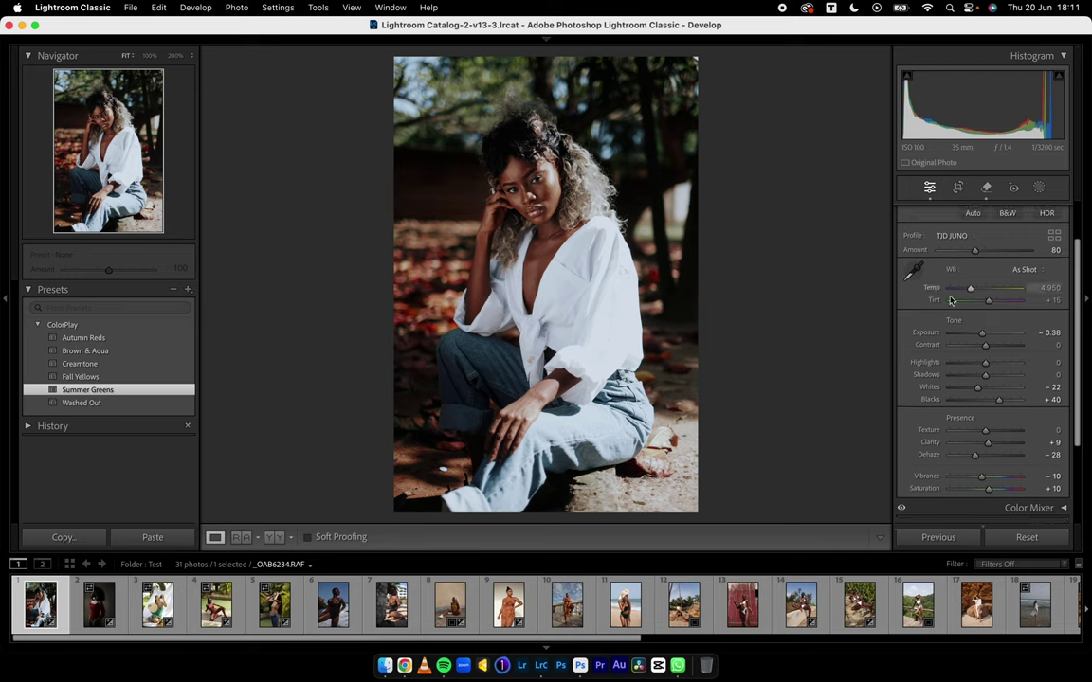
pyautogui.moveTo(981, 366)
pyautogui.mouseDown()
pyautogui.moveTo(962, 368)
pyautogui.moveTo(971, 368)
pyautogui.mouseUp()
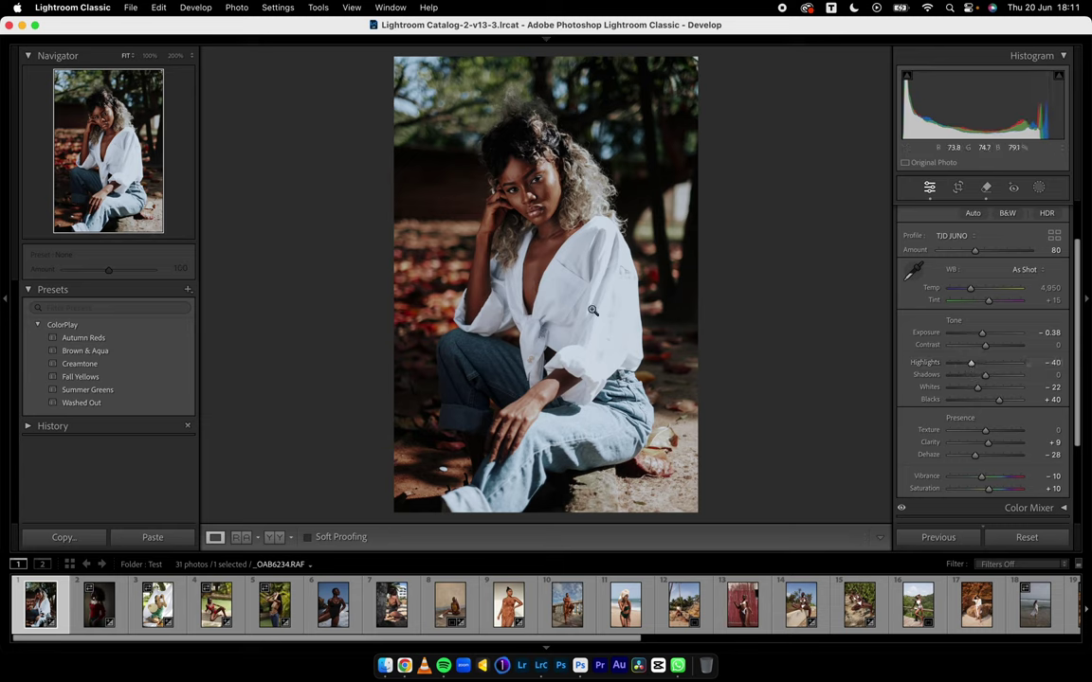
pyautogui.scroll(-2, 973, 313)
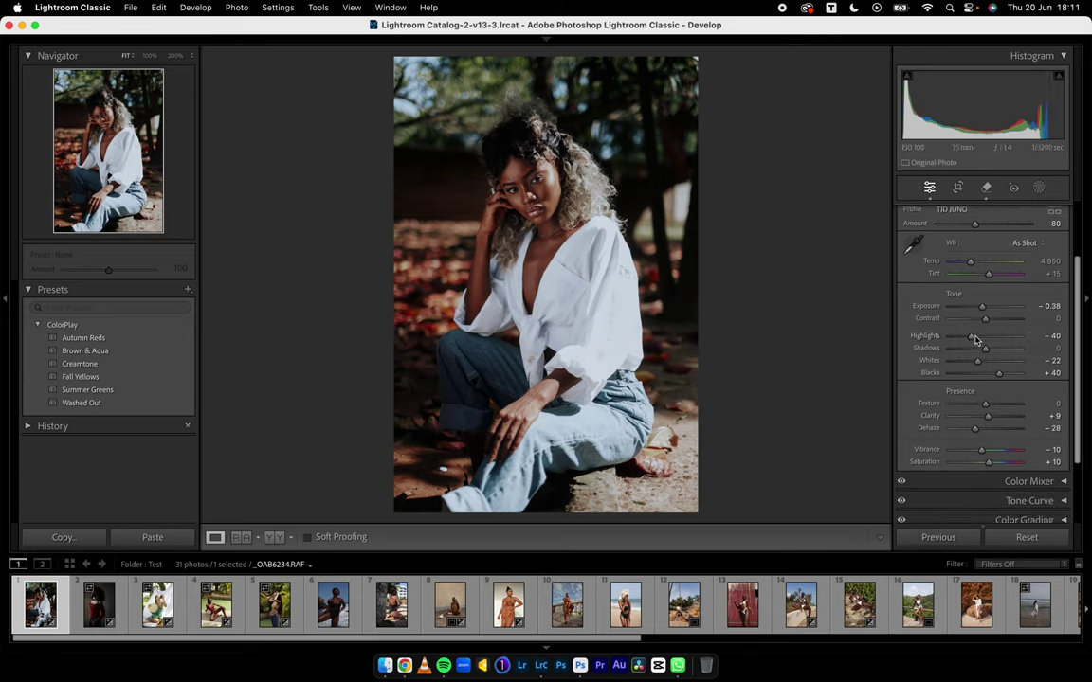
pyautogui.scroll(5, 972, 314)
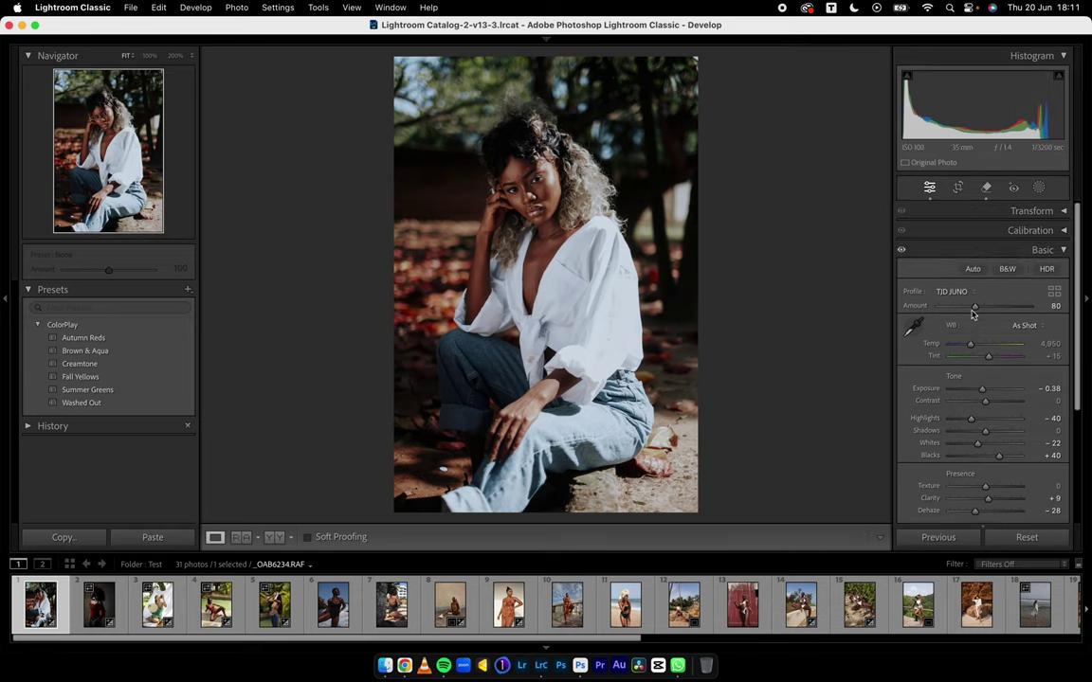
pyautogui.click(973, 252)
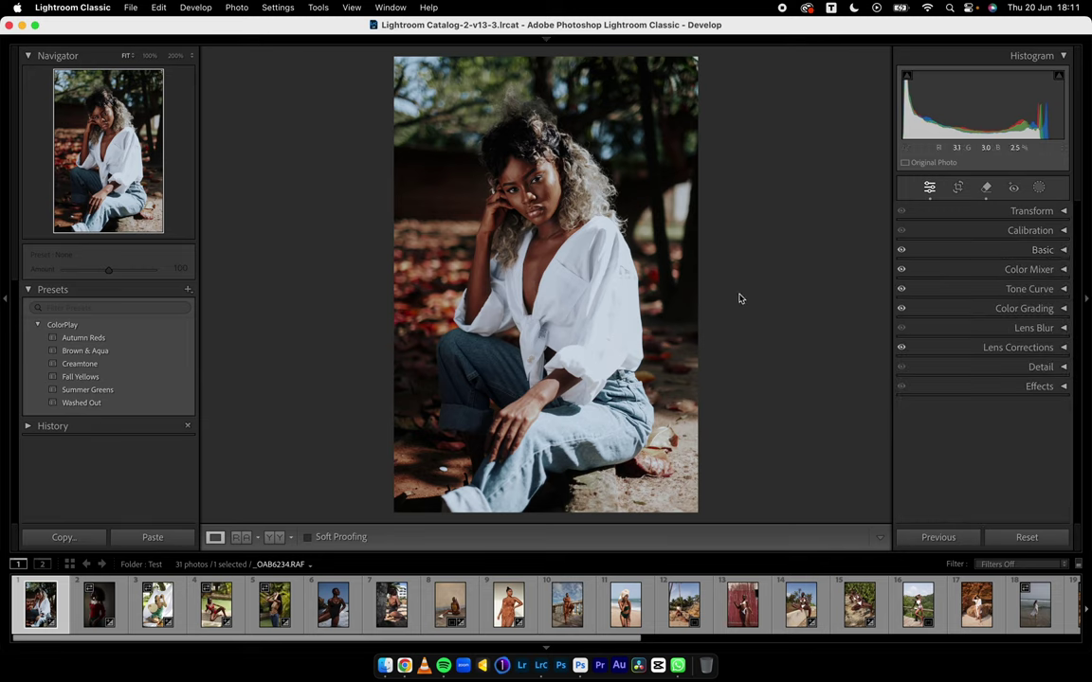
# Tint the photo's highlights in Color Grading with Hue 46 and Saturation 7
pyautogui.click(946, 308)
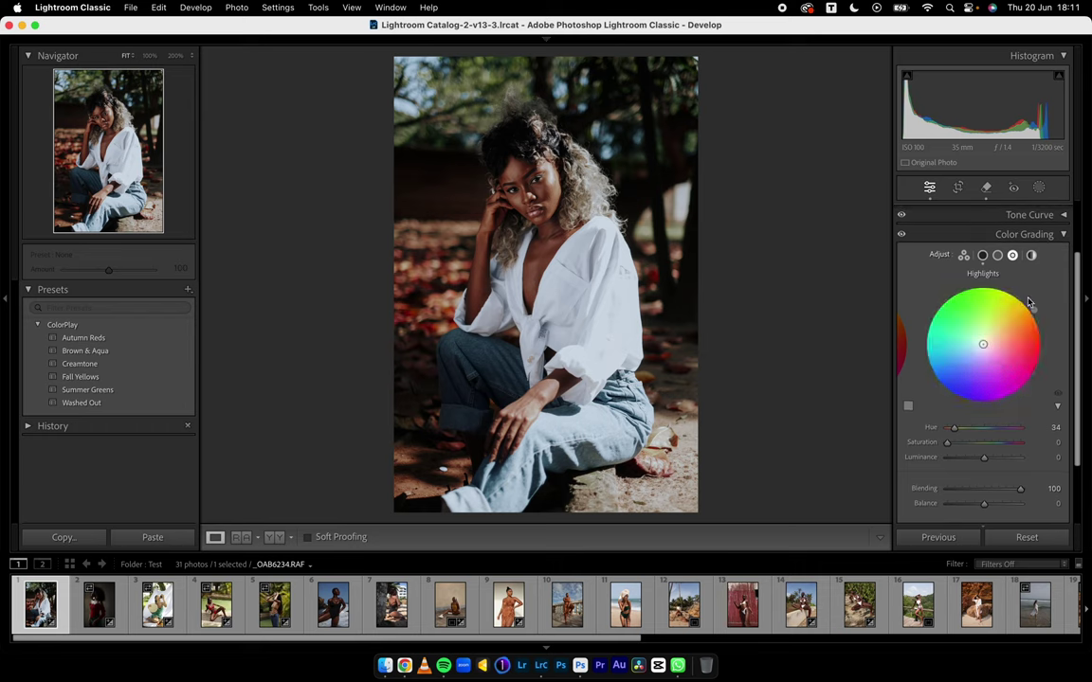
pyautogui.moveTo(1033, 310); pyautogui.dragTo(1031, 306)
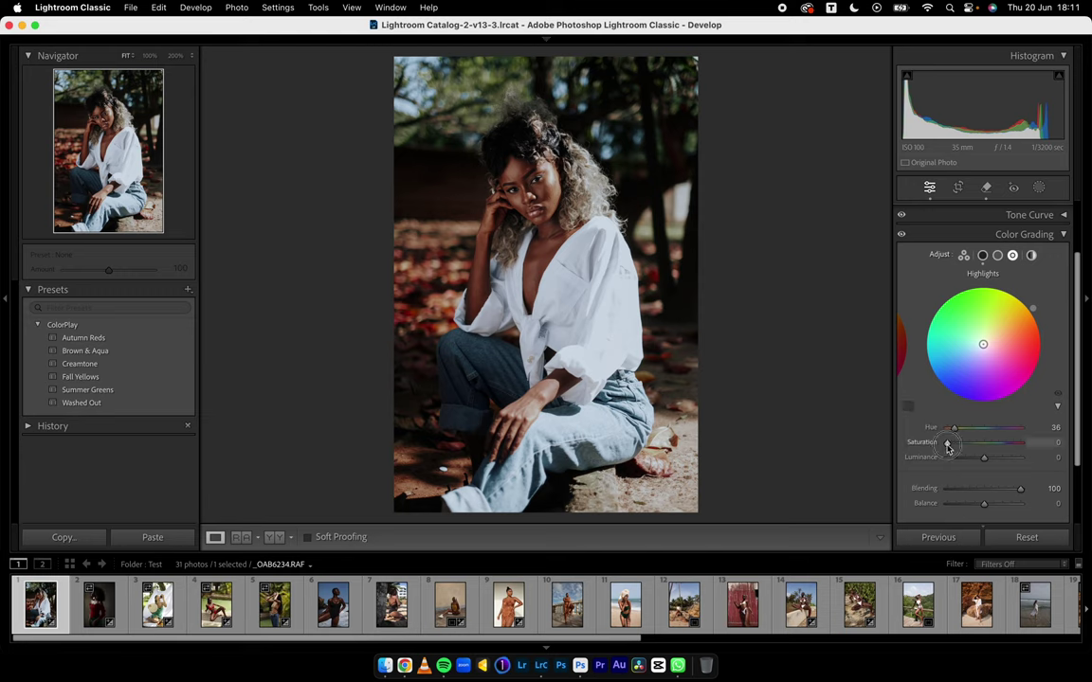
pyautogui.moveTo(947, 446); pyautogui.dragTo(951, 449)
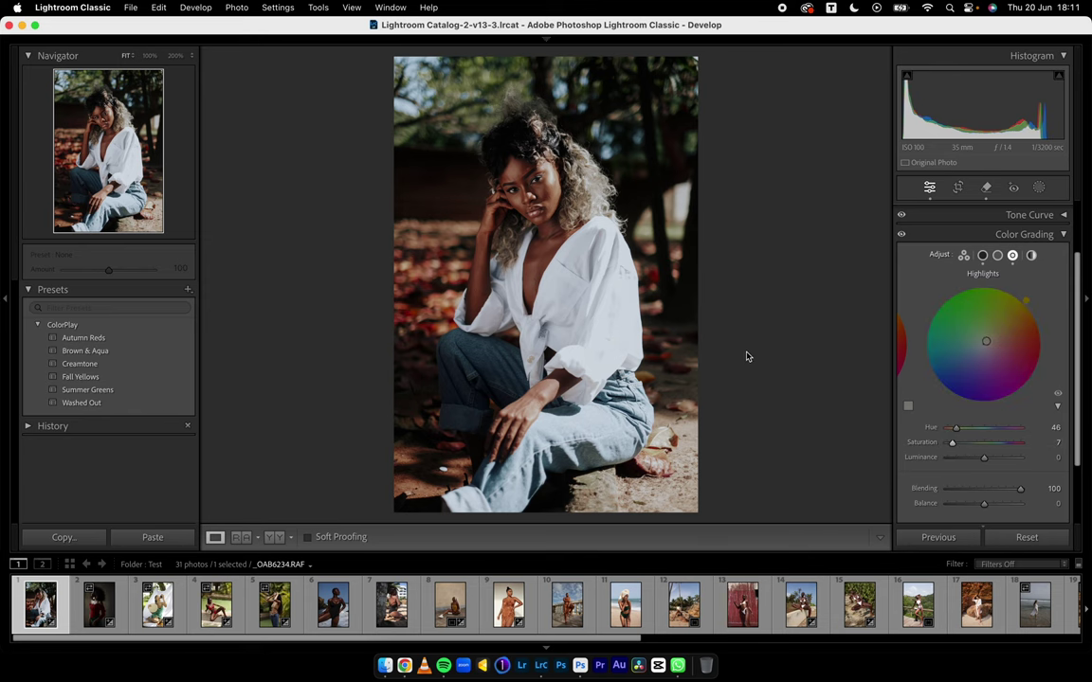
# Compare the photo before and after editing, examining the face, chest and background foliage up close
pyautogui.press('y')
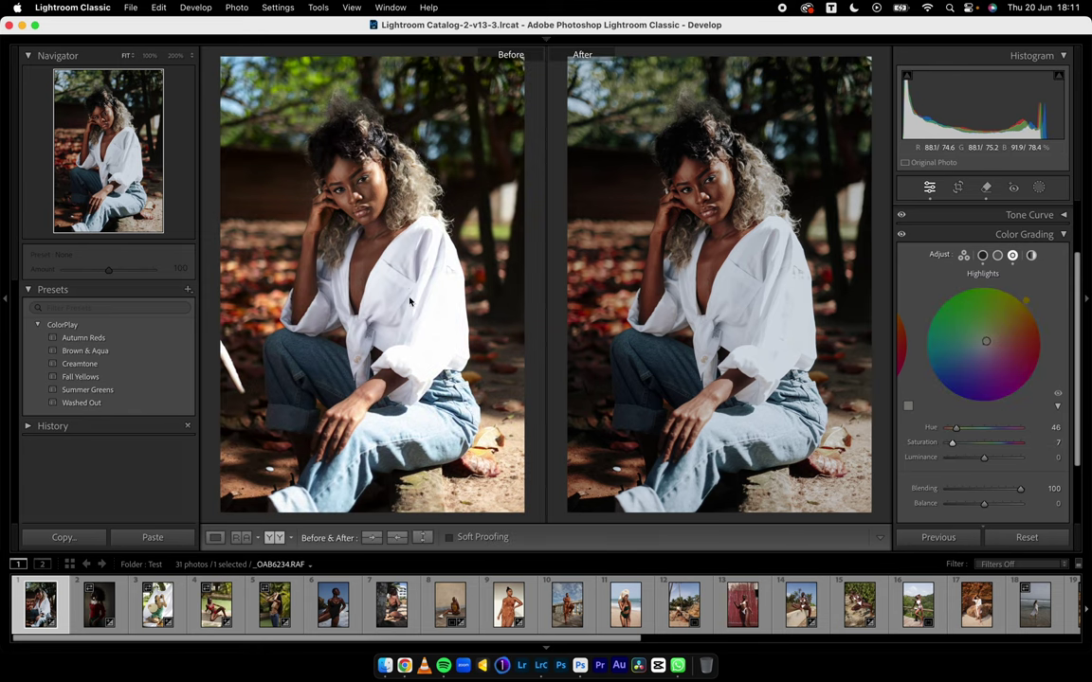
pyautogui.click(658, 178)
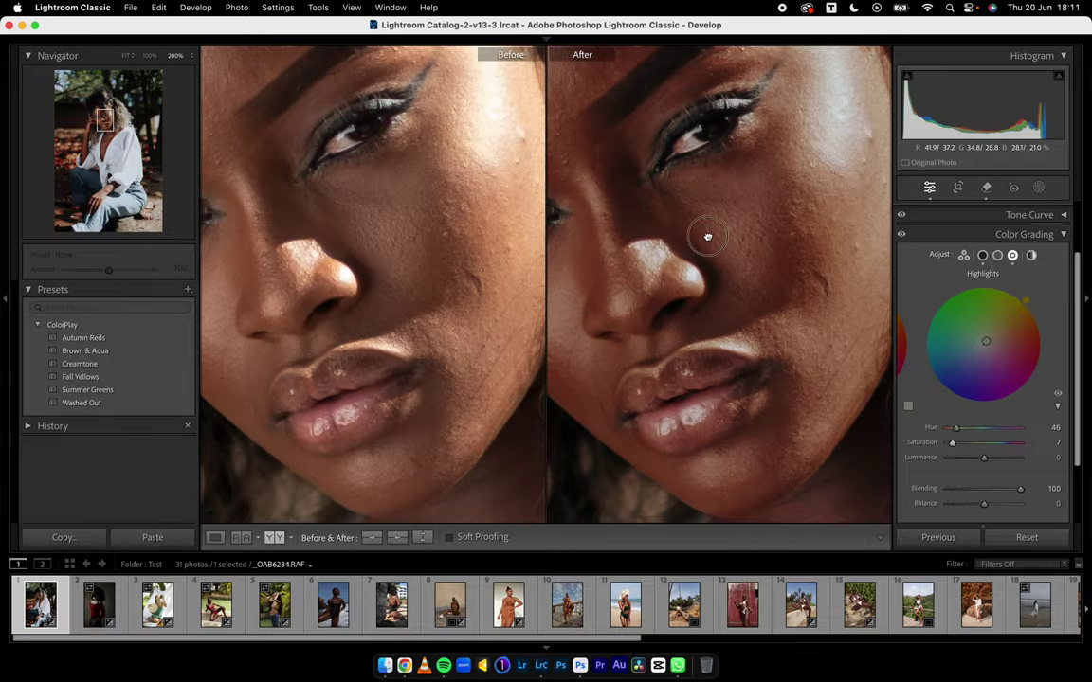
pyautogui.moveTo(704, 236); pyautogui.dragTo(767, 220)
pyautogui.scroll(-10, 786, 313)
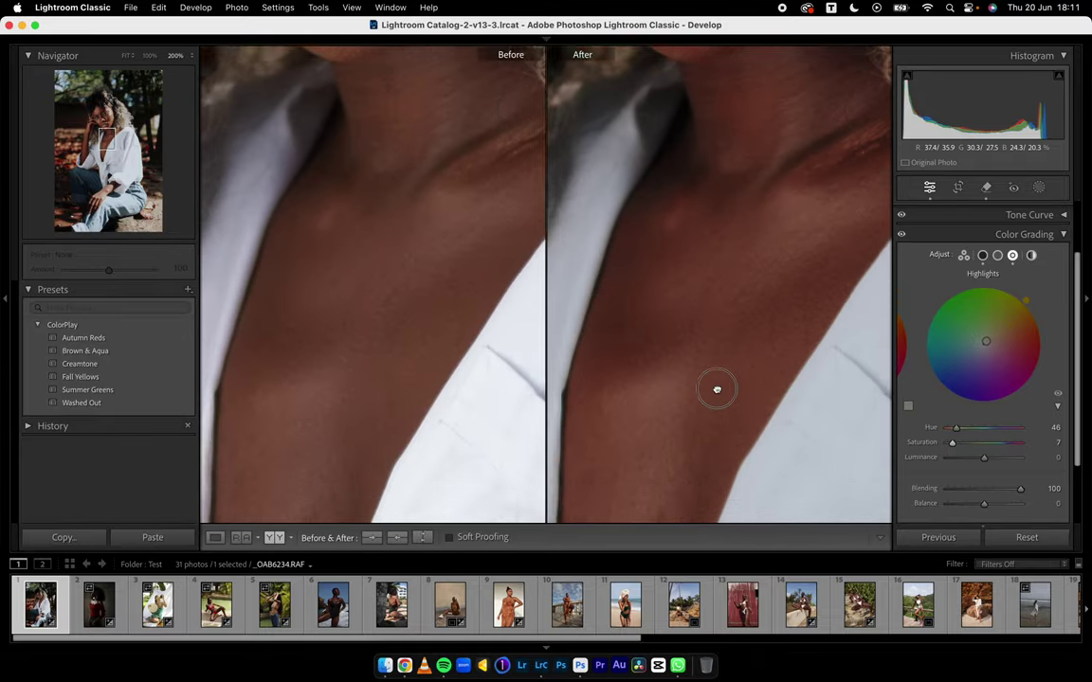
pyautogui.scroll(-5, 716, 389)
pyautogui.click(674, 281)
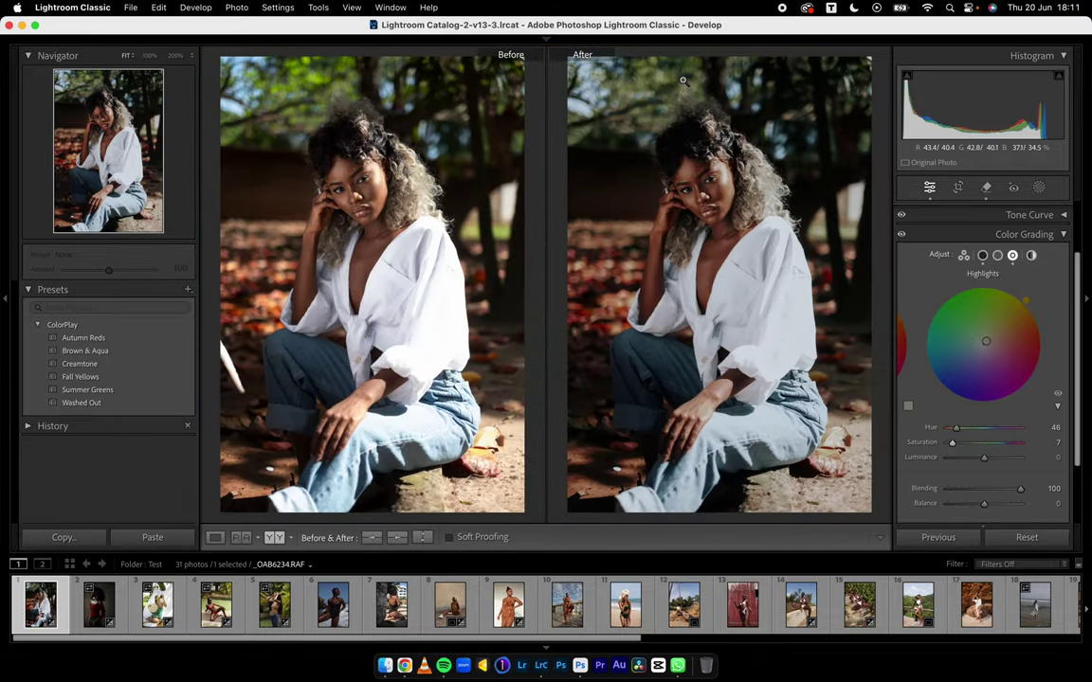
pyautogui.click(635, 115)
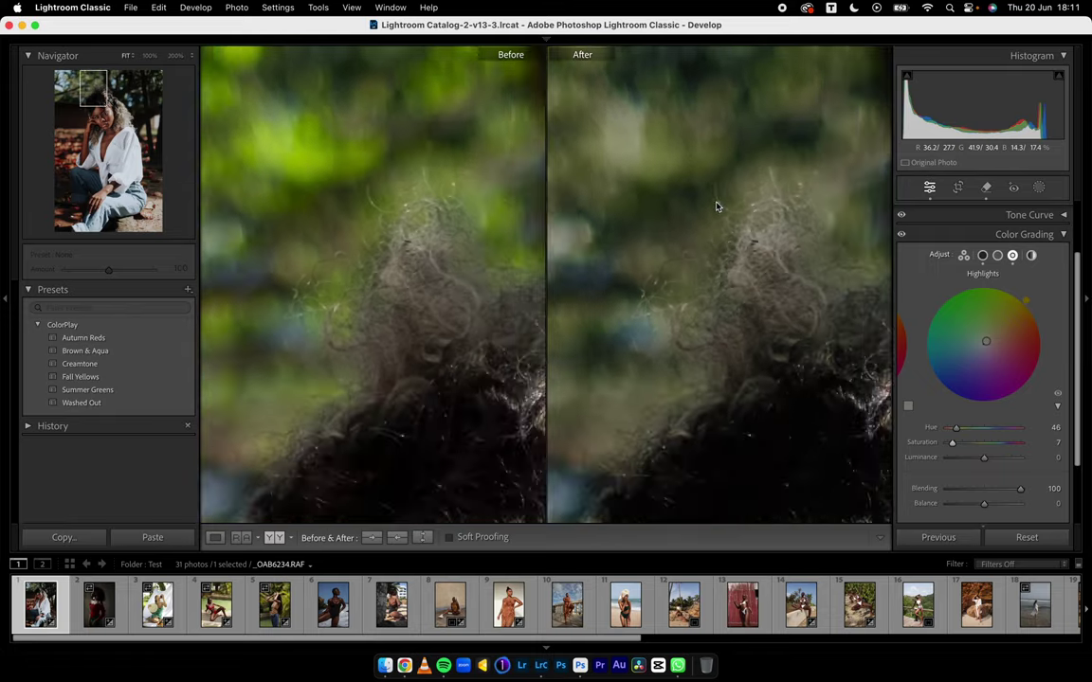
pyautogui.click(713, 205)
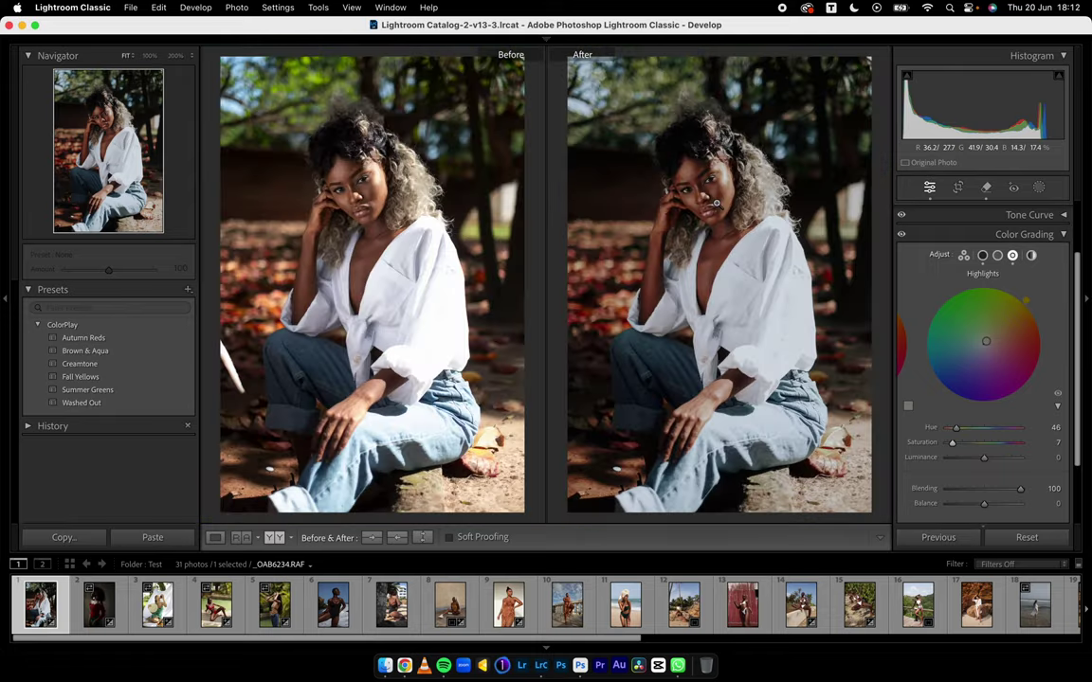
pyautogui.press('y')
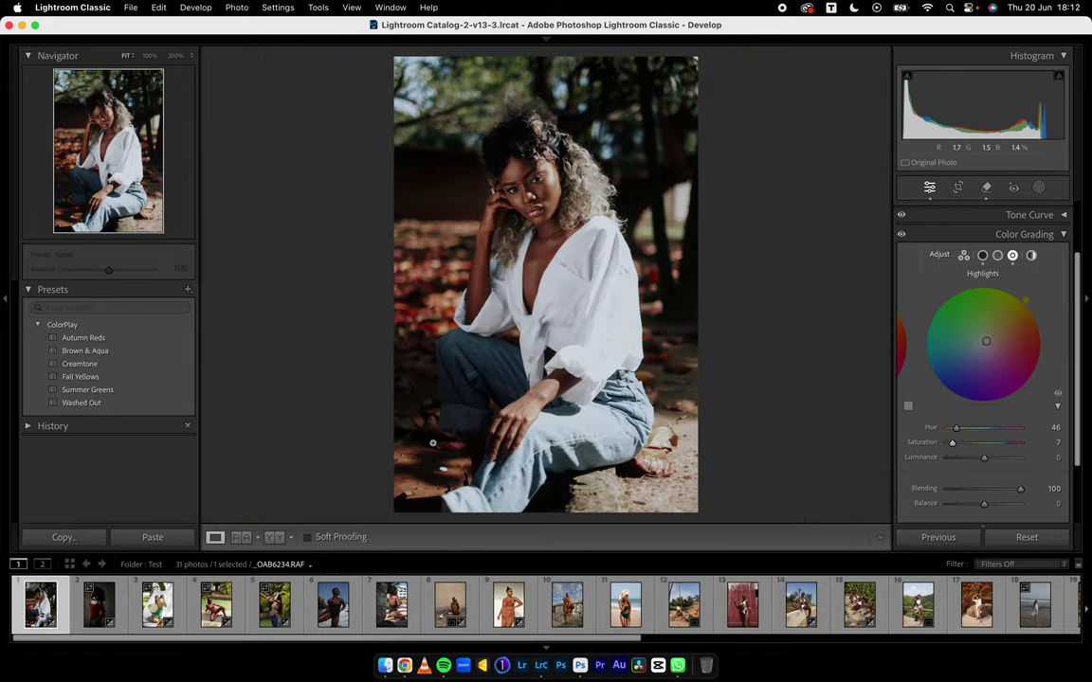
# Open the second photo, the woman in the red corset top, and apply the Summer Greens preset
pyautogui.click(94, 614)
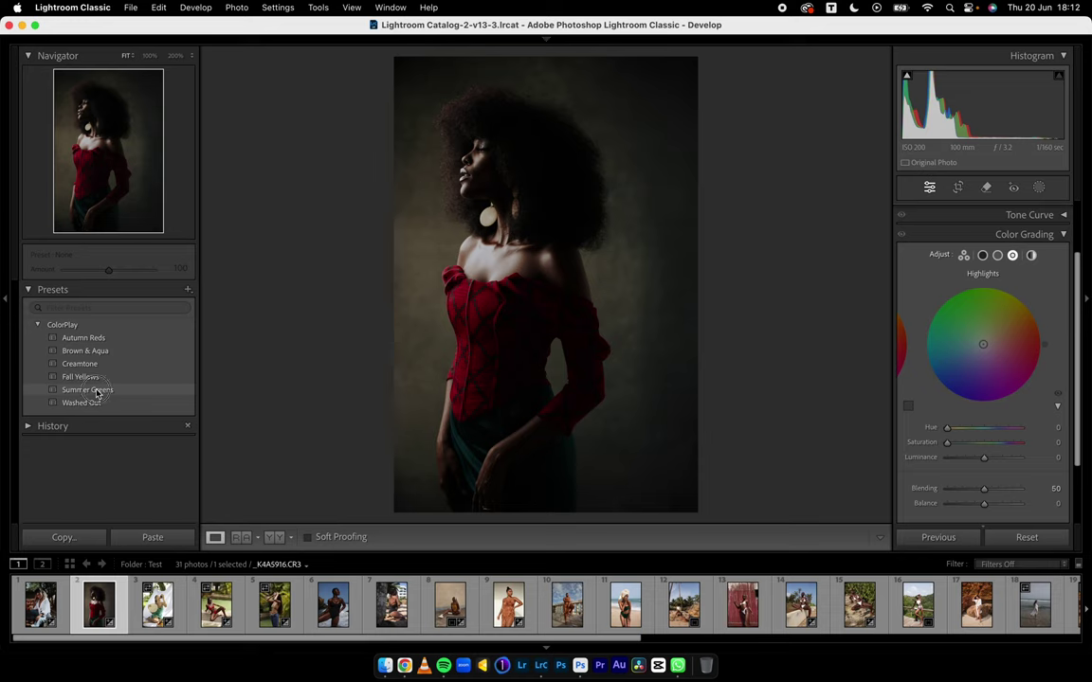
pyautogui.click(97, 391)
# Reset Exposure to 0.00, set Highlights to −22 and Shadows to +49, and compare the result with the original
pyautogui.click(982, 235)
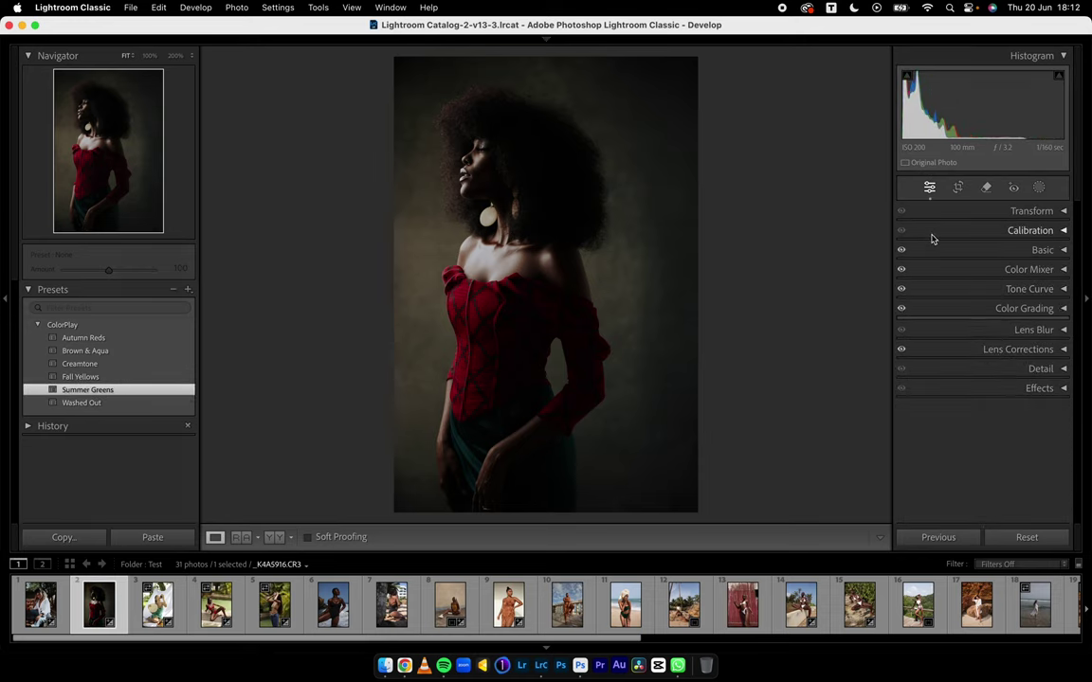
pyautogui.click(934, 251)
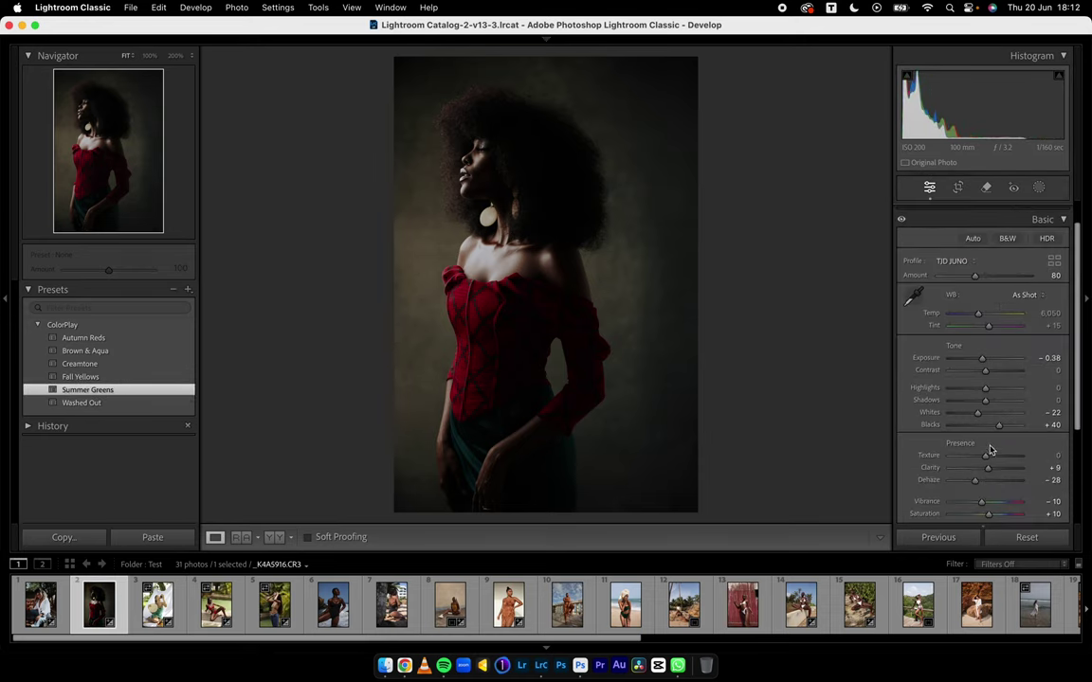
pyautogui.doubleClick(985, 361)
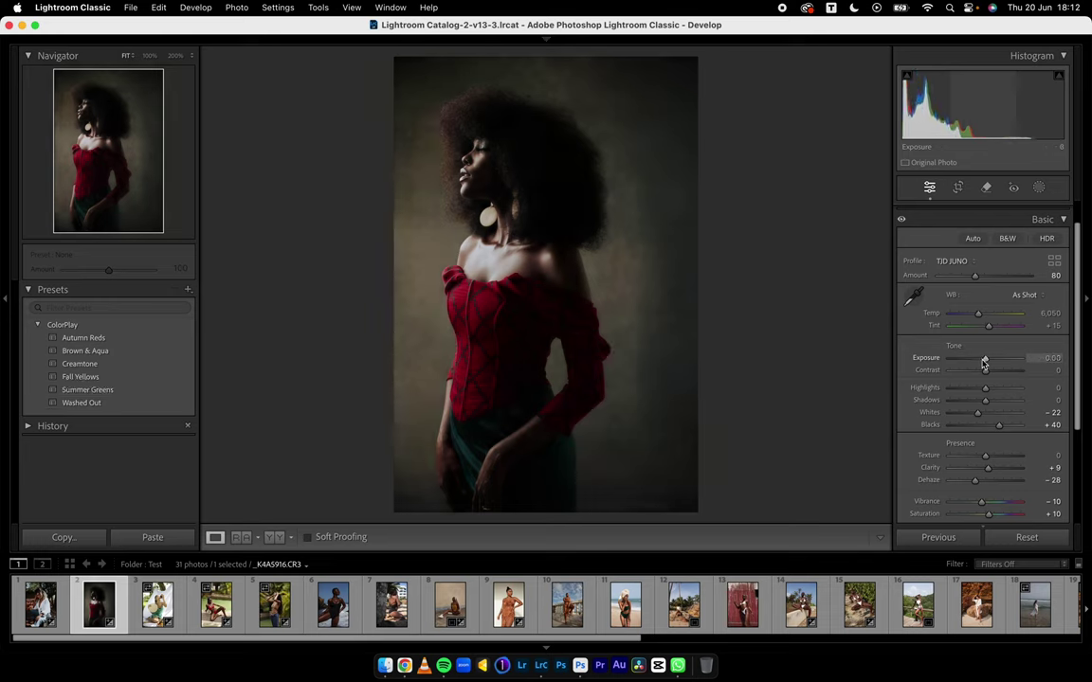
pyautogui.moveTo(985, 387); pyautogui.dragTo(1003, 403)
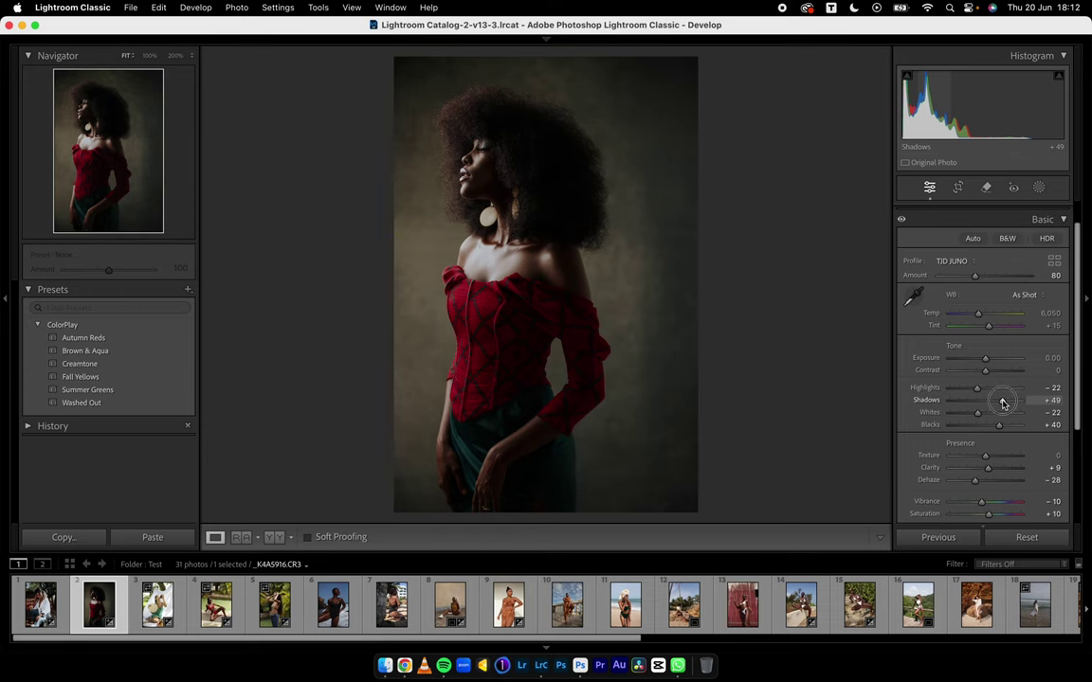
pyautogui.click(273, 537)
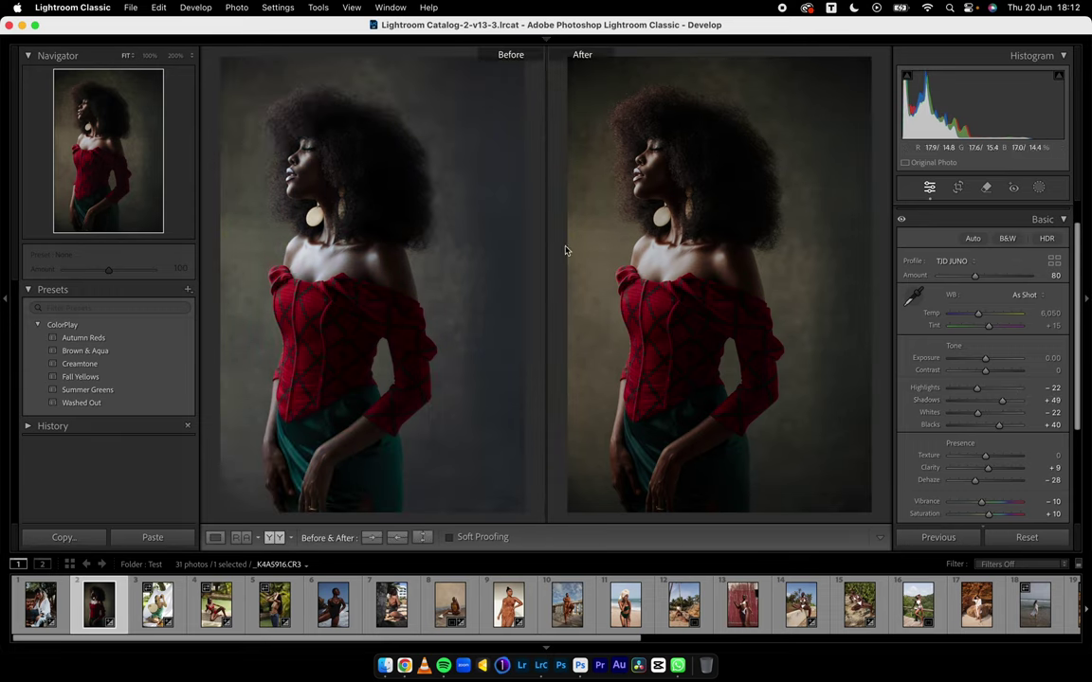
pyautogui.click(216, 537)
# Apply the Creamtone preset to the third photo, the woman in the green dress, and set the profile Amount to 65
pyautogui.press('Right')
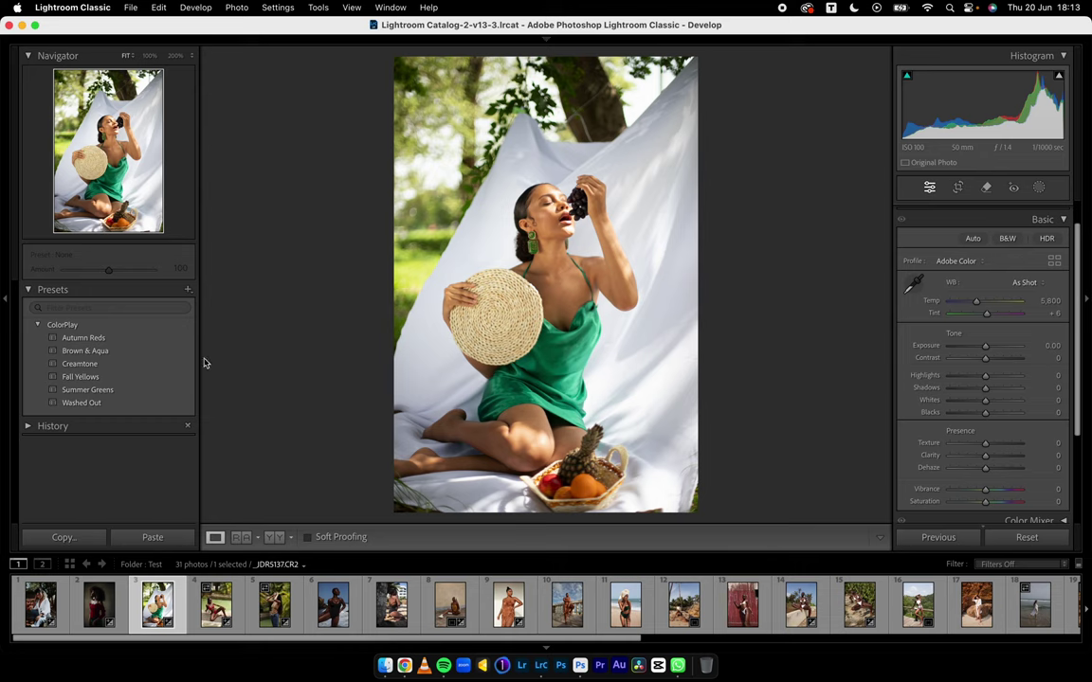
pyautogui.click(136, 368)
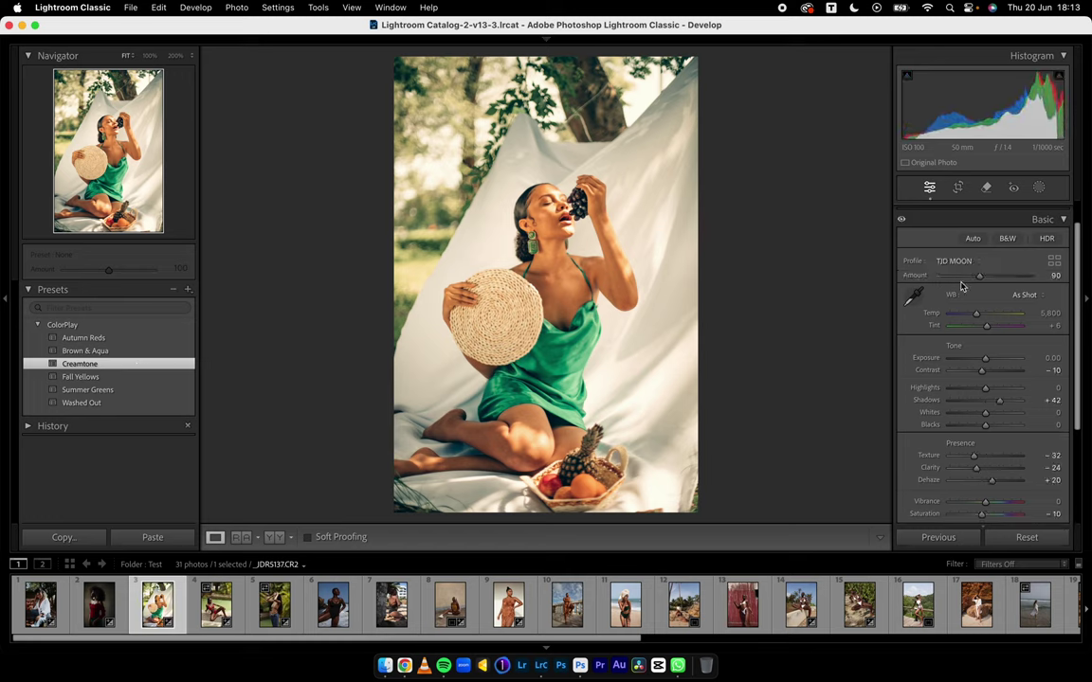
pyautogui.moveTo(979, 280); pyautogui.dragTo(967, 280)
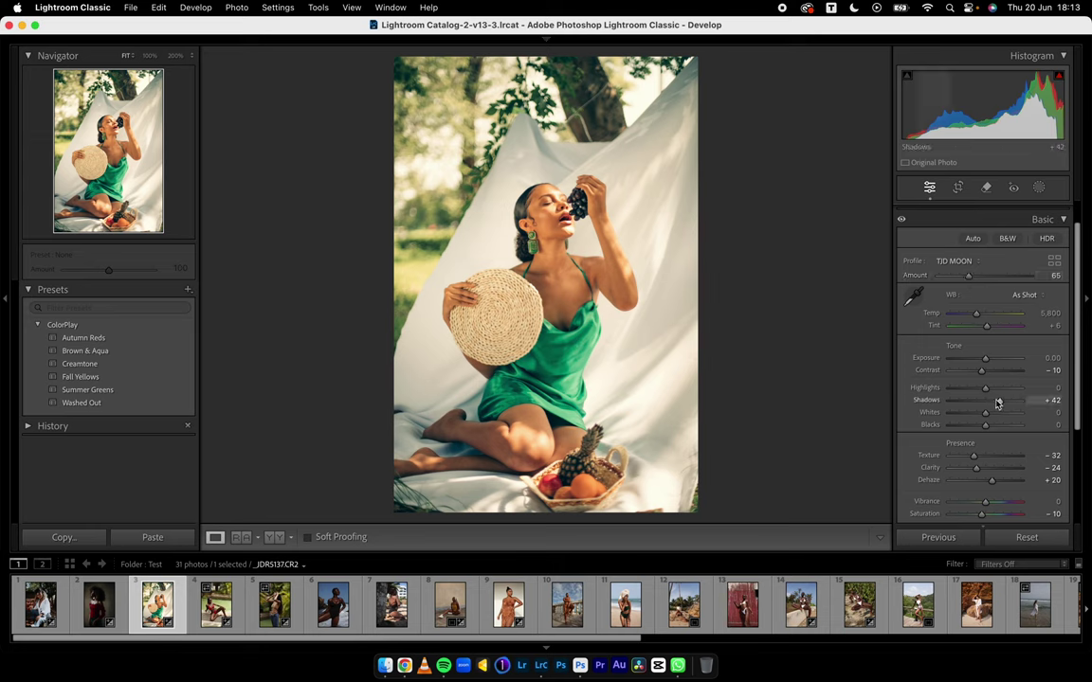
# Set Shadows to +14, Exposure to −0.15, Temp to 5,434 and Highlights to −28, and compare the result with the original
pyautogui.moveTo(997, 402); pyautogui.dragTo(986, 401)
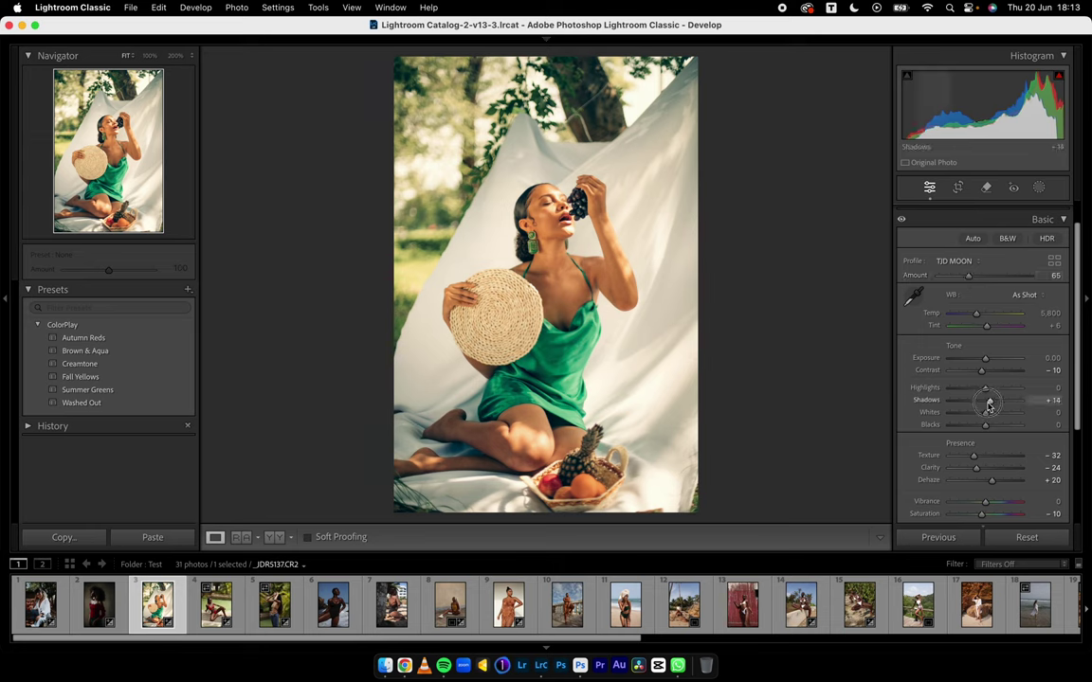
pyautogui.moveTo(986, 360); pyautogui.dragTo(984, 361)
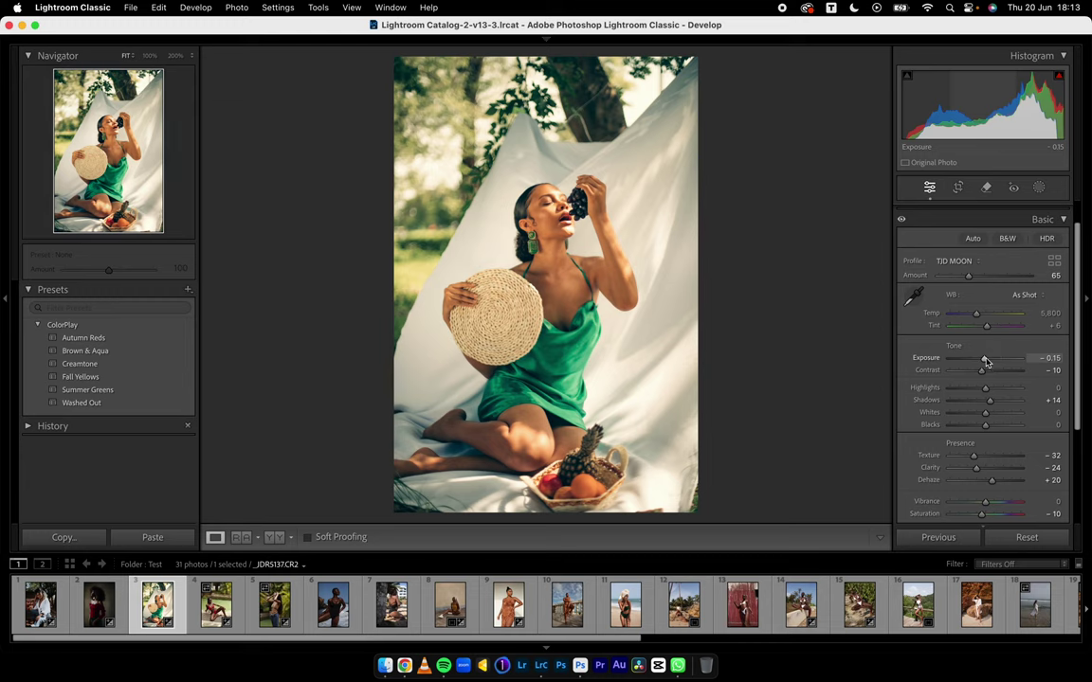
pyautogui.moveTo(977, 319); pyautogui.dragTo(972, 319)
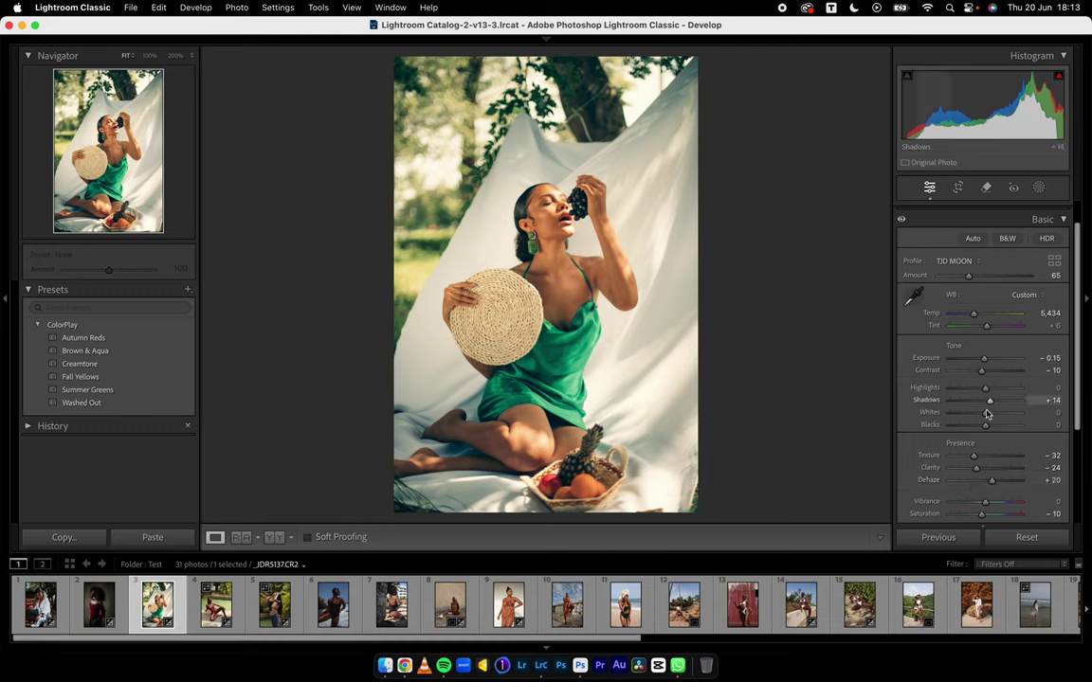
pyautogui.moveTo(979, 396)
pyautogui.mouseDown()
pyautogui.moveTo(960, 389)
pyautogui.moveTo(971, 386)
pyautogui.mouseUp()
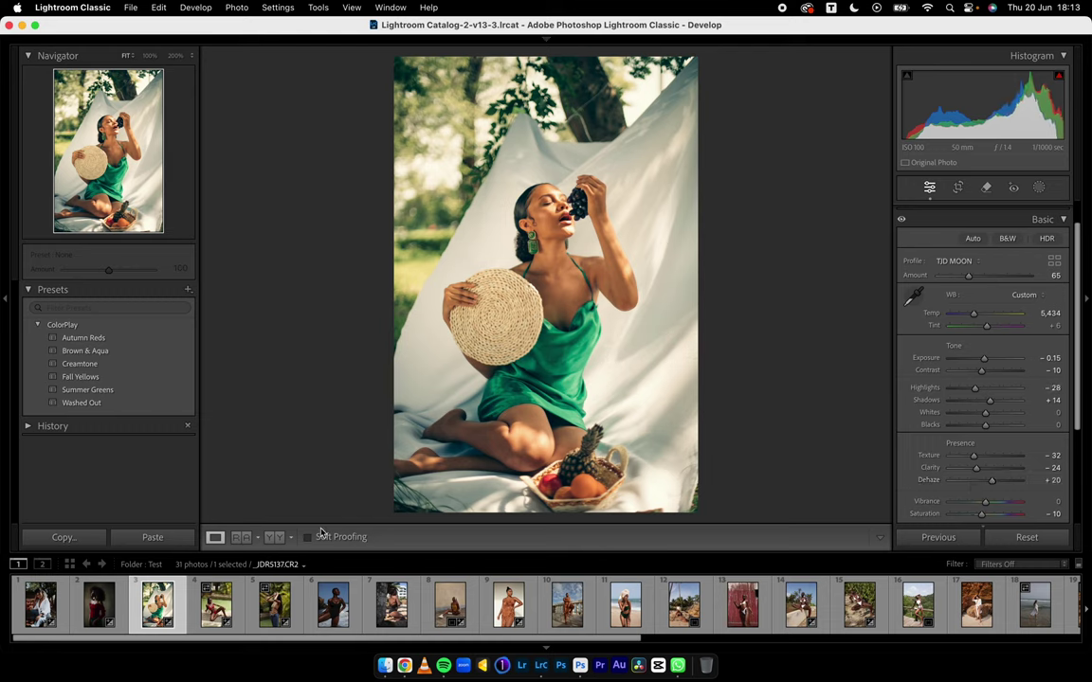
pyautogui.click(273, 538)
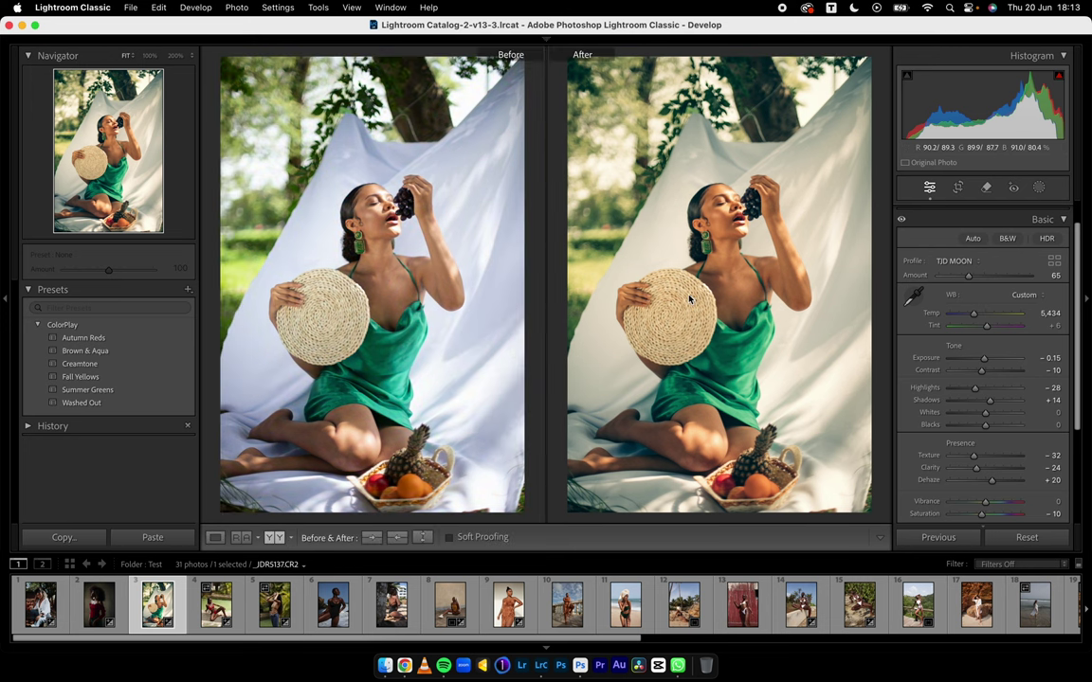
pyautogui.click(216, 537)
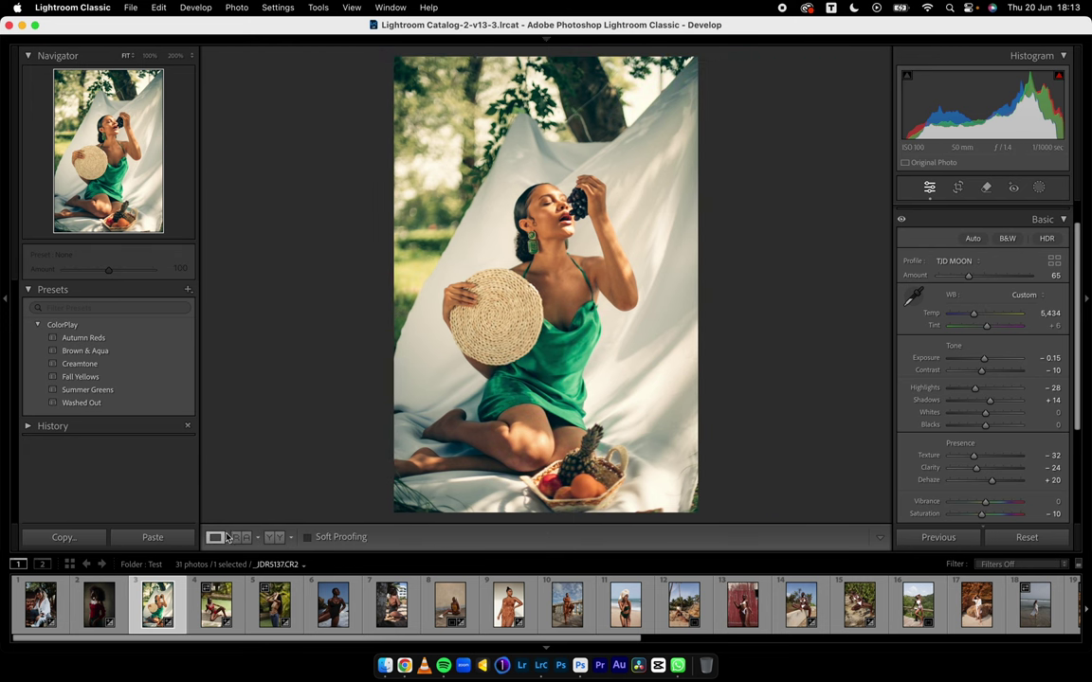
# Open the fourth photo, the woman in the red bikini by the water, and apply the Summer Greens preset
pyautogui.click(215, 606)
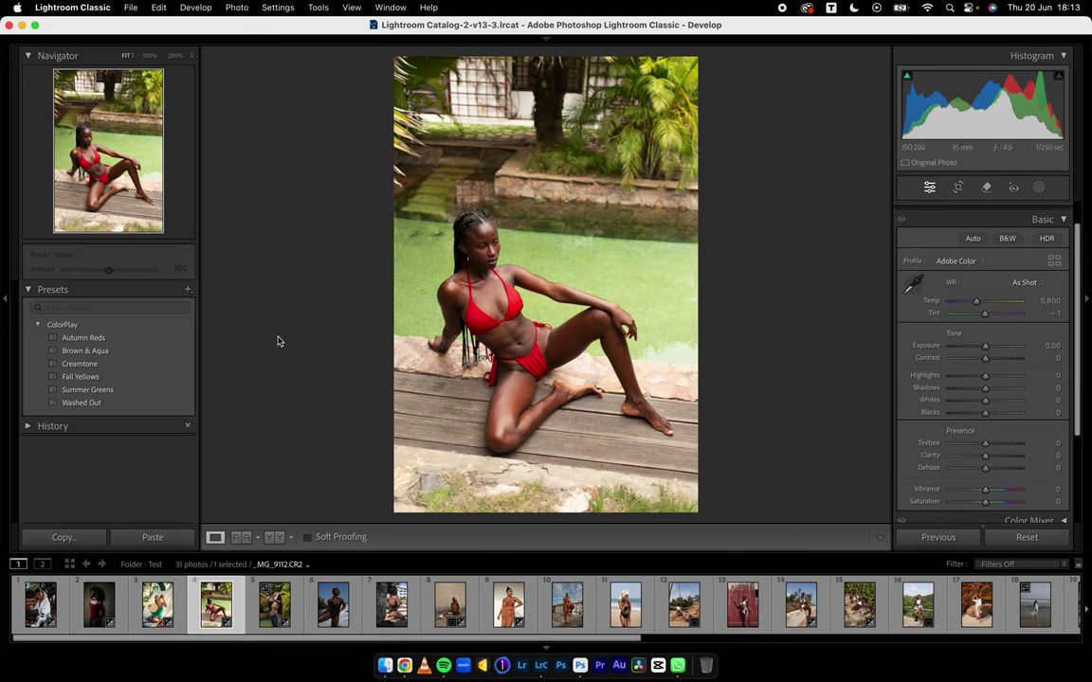
pyautogui.click(158, 339)
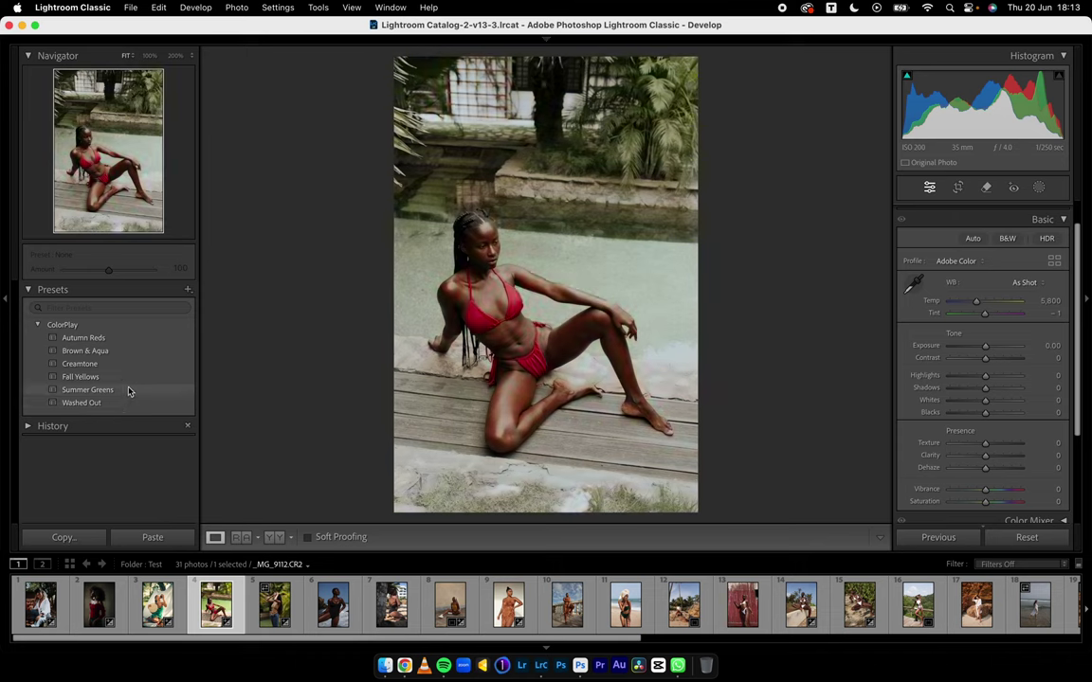
pyautogui.click(130, 390)
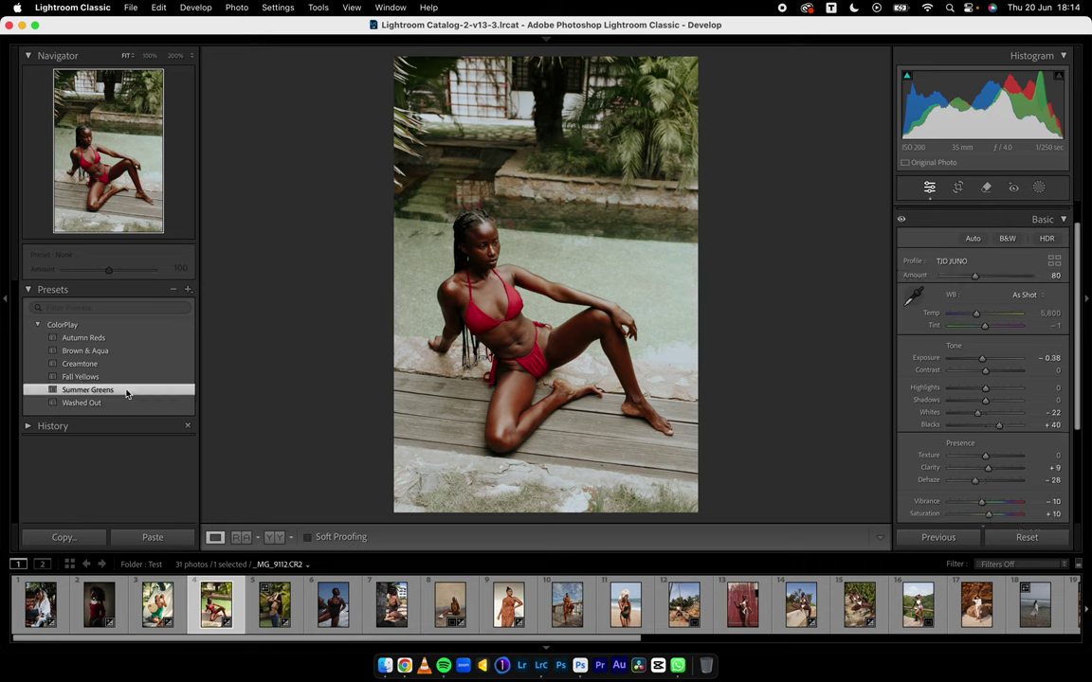
# Cool the bikini photo's Temp to 4,978 and set Highlights to −84 and Shadows to +30
pyautogui.moveTo(977, 315); pyautogui.dragTo(972, 316)
pyautogui.moveTo(965, 389); pyautogui.dragTo(955, 387)
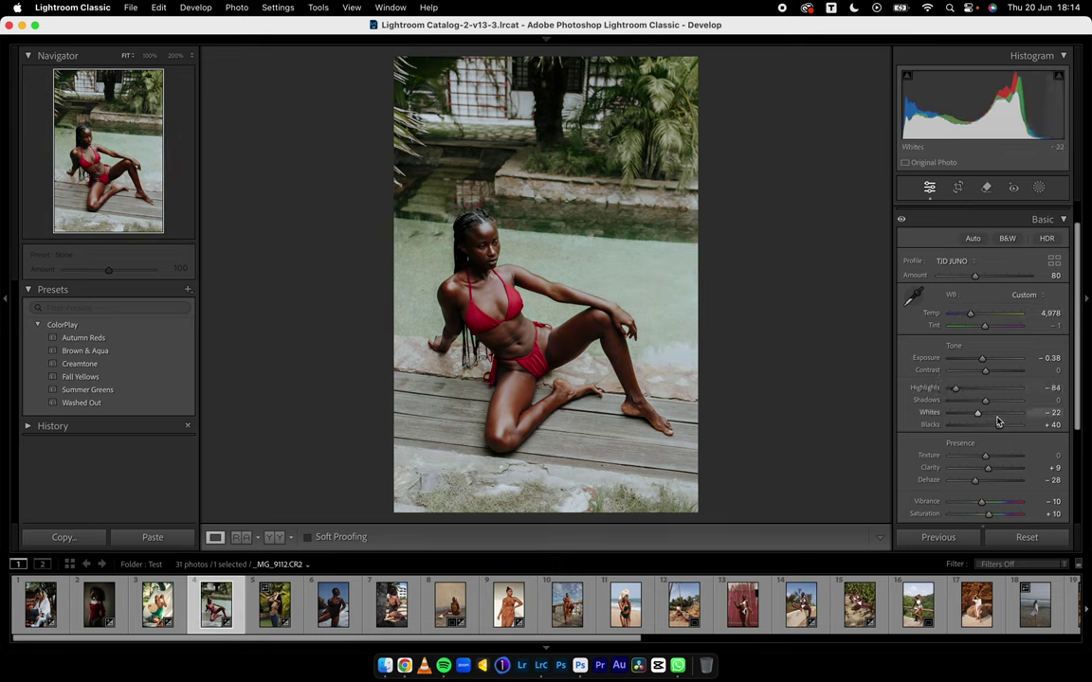
pyautogui.click(994, 402)
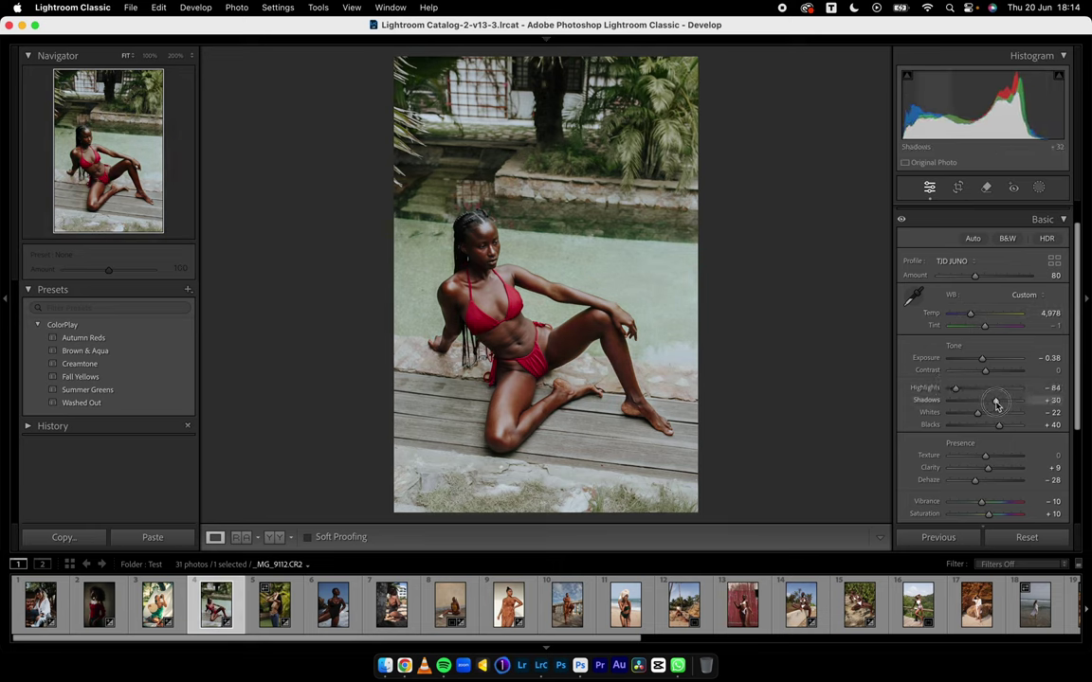
# Reduce the profile Amount to 60 and set Exposure to −0.45 and Dehaze to −22
pyautogui.click(965, 277)
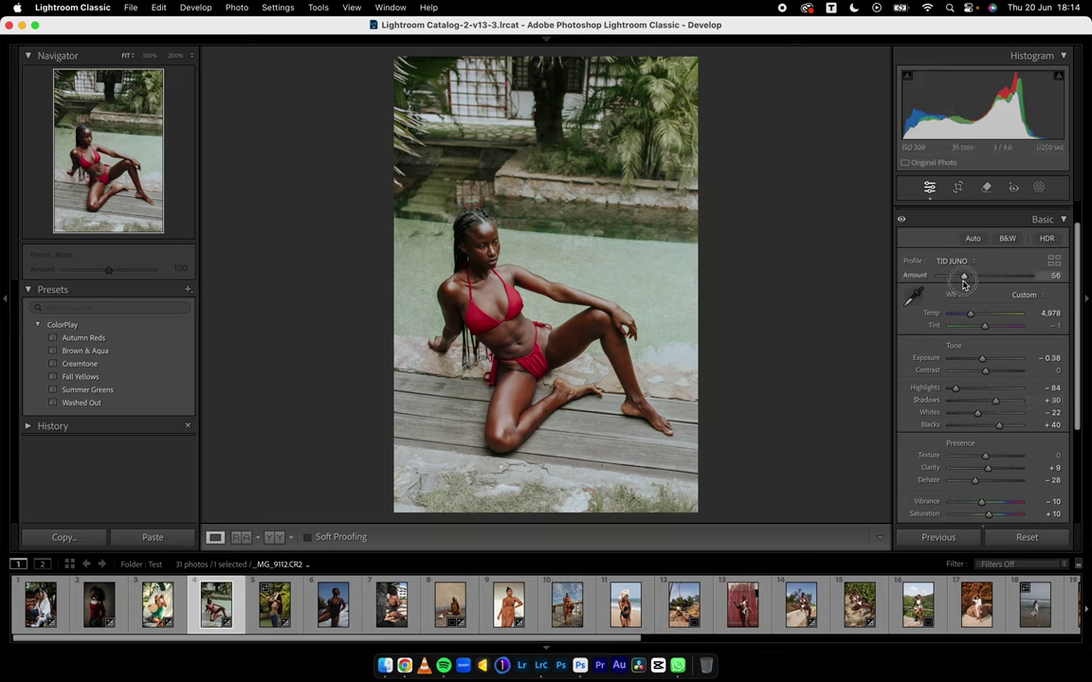
pyautogui.moveTo(965, 284); pyautogui.dragTo(965, 284)
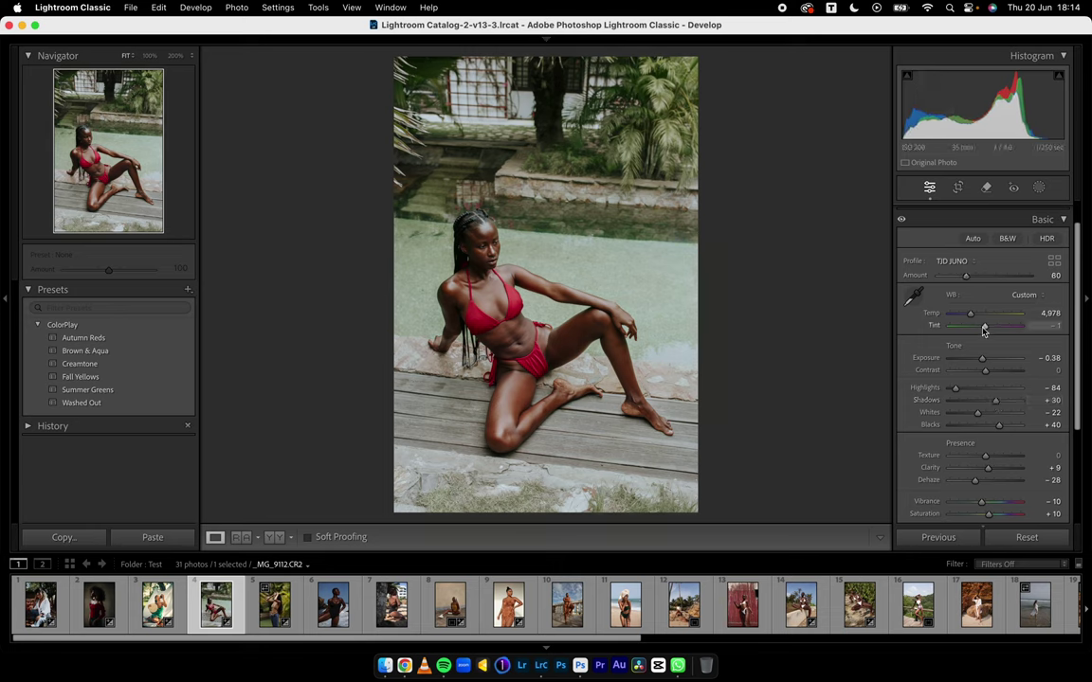
pyautogui.moveTo(985, 360); pyautogui.dragTo(985, 361)
pyautogui.moveTo(975, 480); pyautogui.dragTo(975, 483)
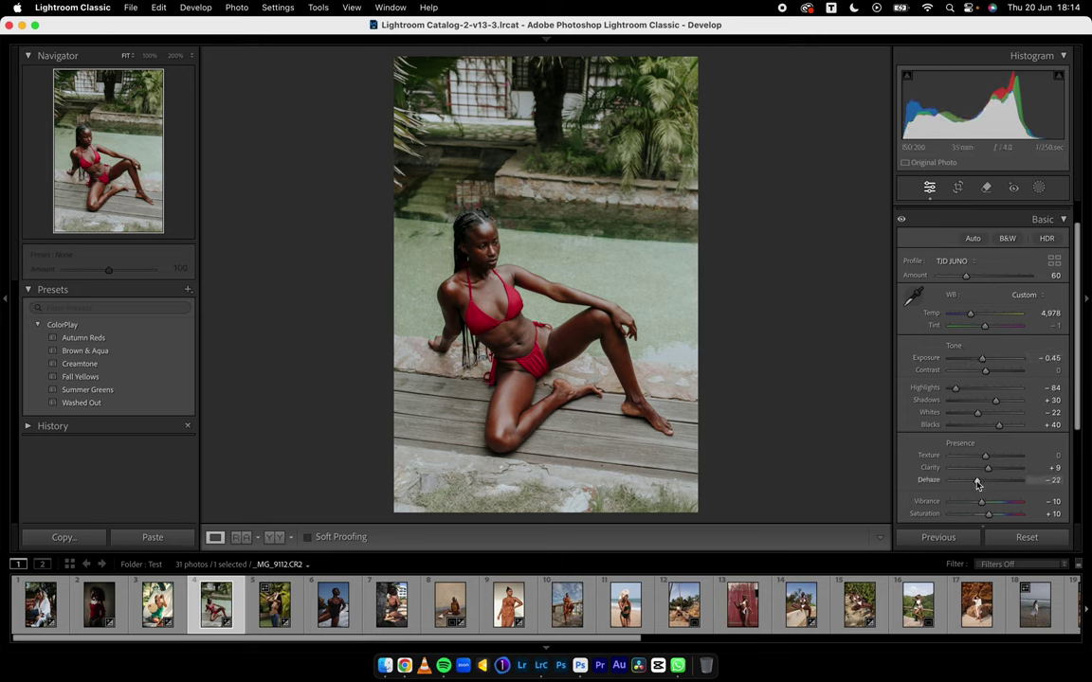
# Straighten the bikini photo with the crop tool at an angle of −2.52, keeping the original aspect ratio
pyautogui.click(958, 220)
pyautogui.click(959, 189)
pyautogui.moveTo(816, 188); pyautogui.dragTo(806, 234)
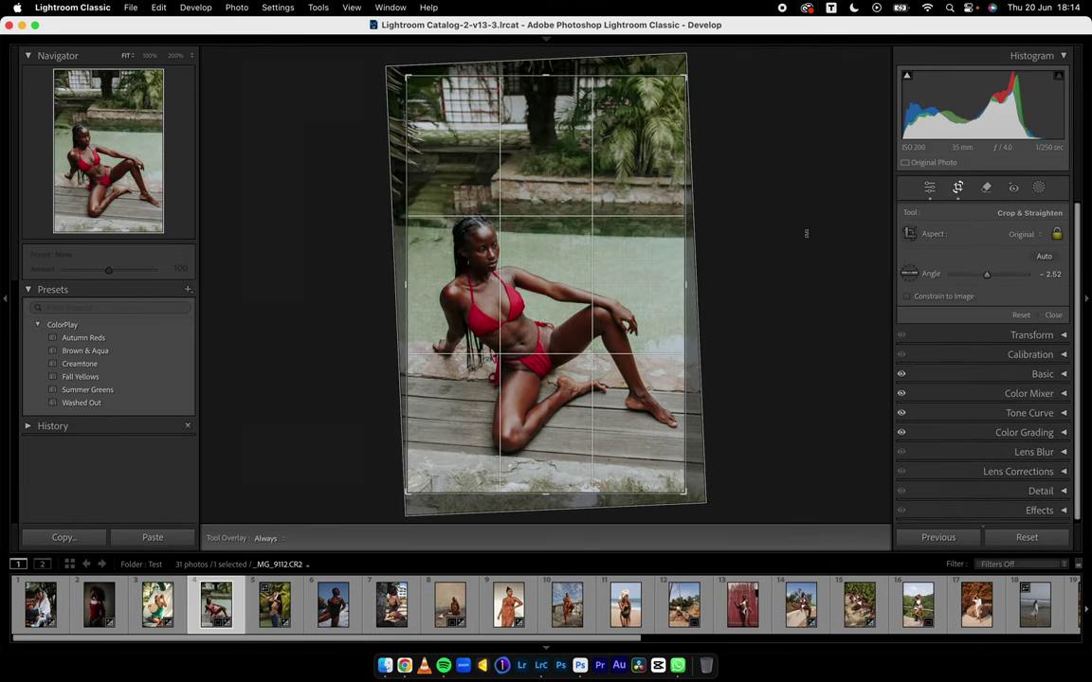
pyautogui.press('Return')
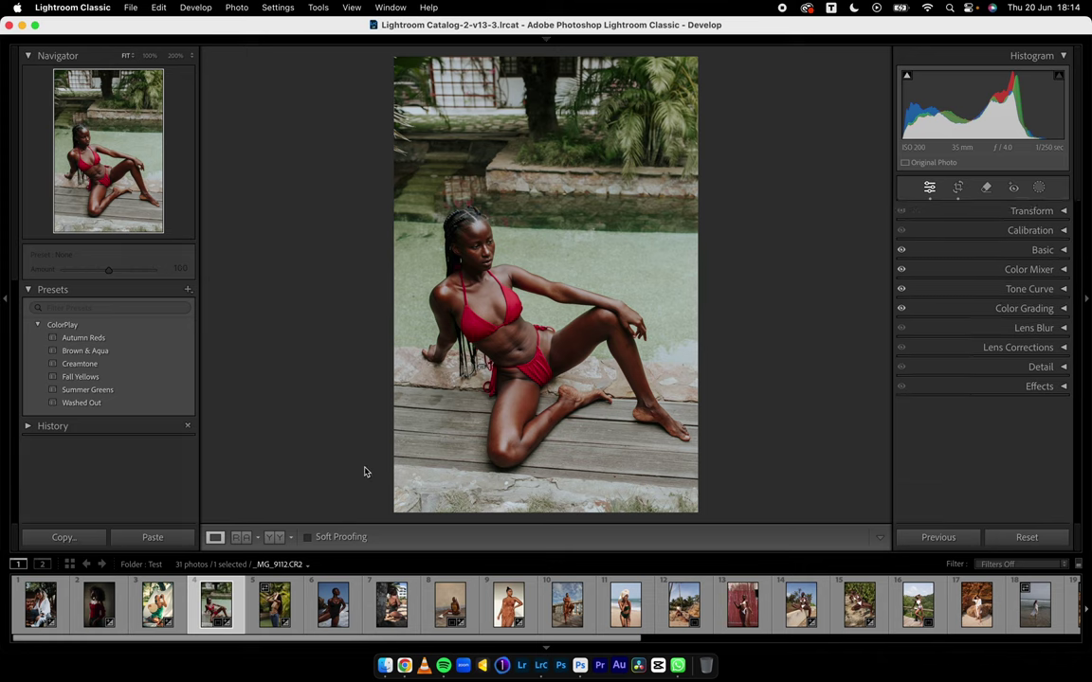
# Open the fifth photo, the woman in jeans among palms, apply the Brown & Aqua preset and set Exposure to −0.75
pyautogui.click(273, 597)
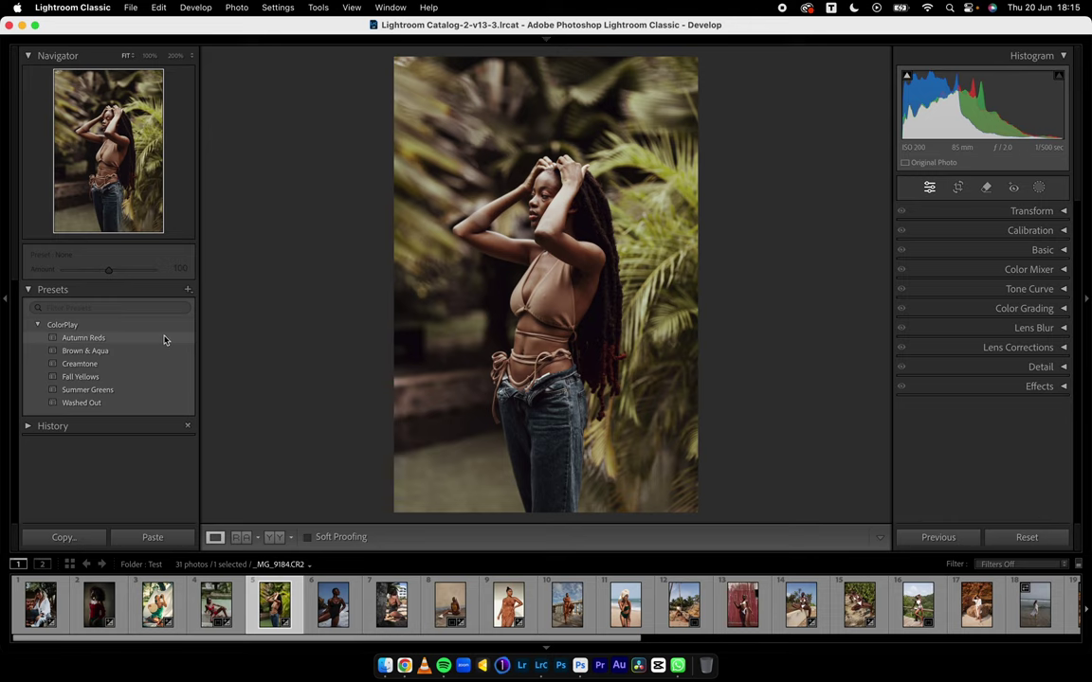
pyautogui.click(122, 391)
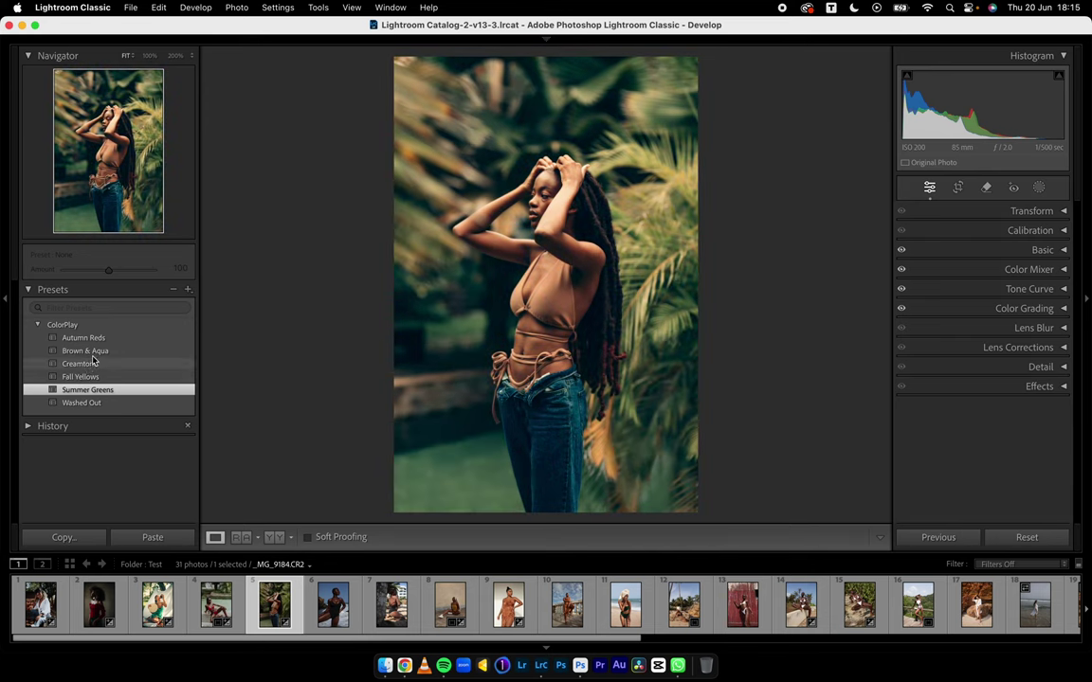
pyautogui.click(94, 353)
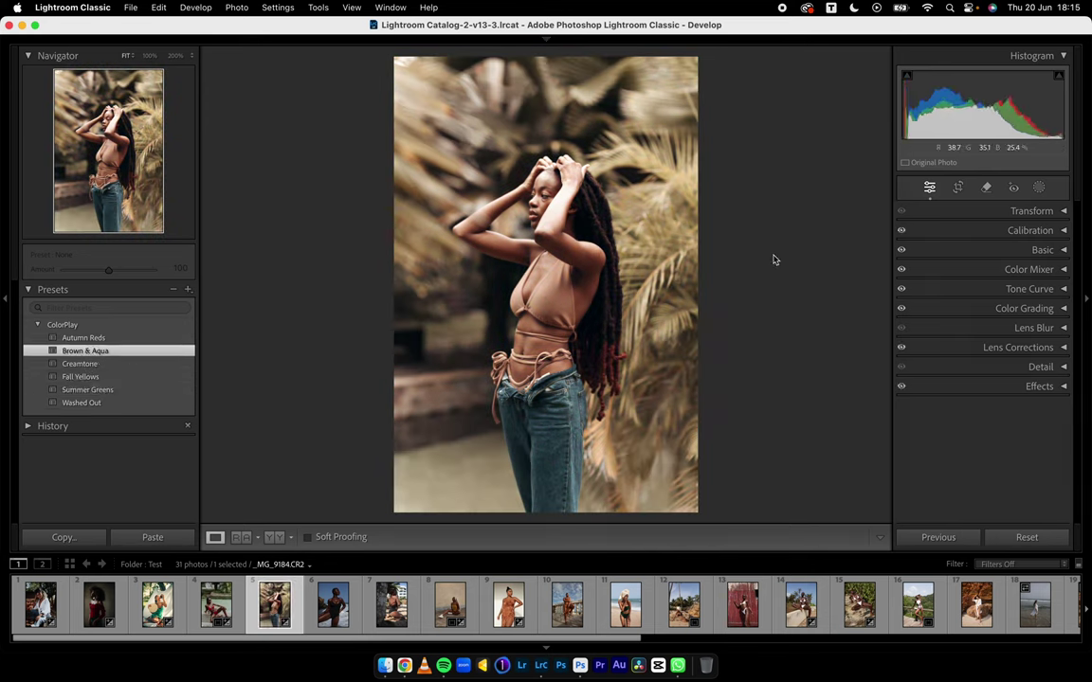
pyautogui.click(962, 250)
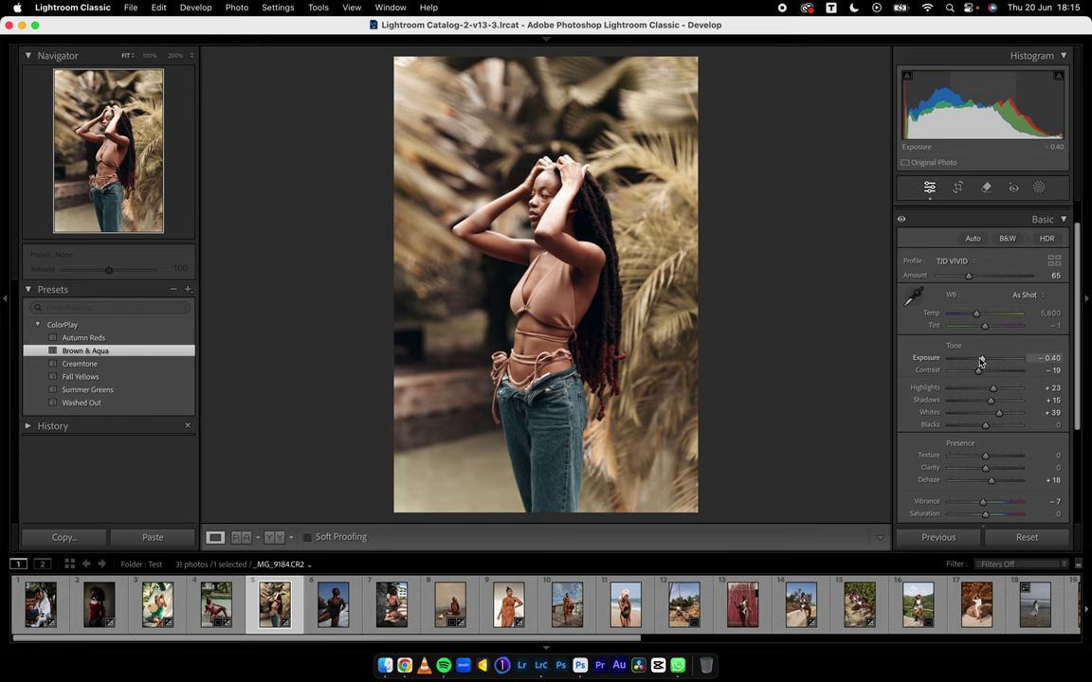
pyautogui.moveTo(982, 360); pyautogui.dragTo(981, 359)
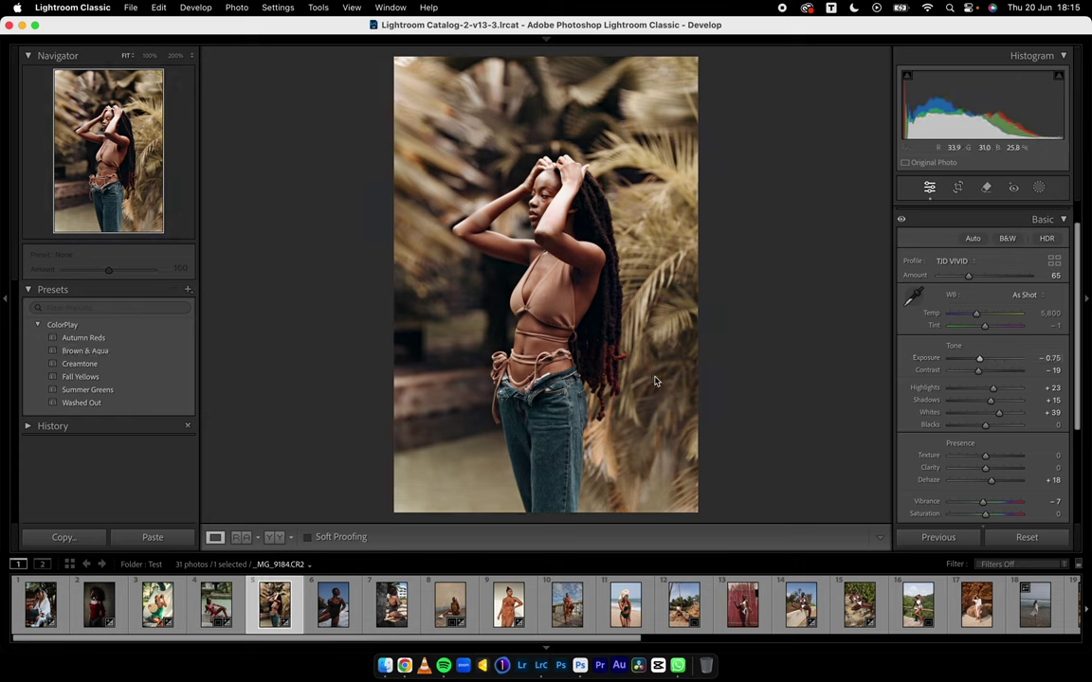
# Apply the Brown & Aqua preset to the sixth photo, the woman in the black swimsuit by the sea, and compare before and after
pyautogui.press('Right')
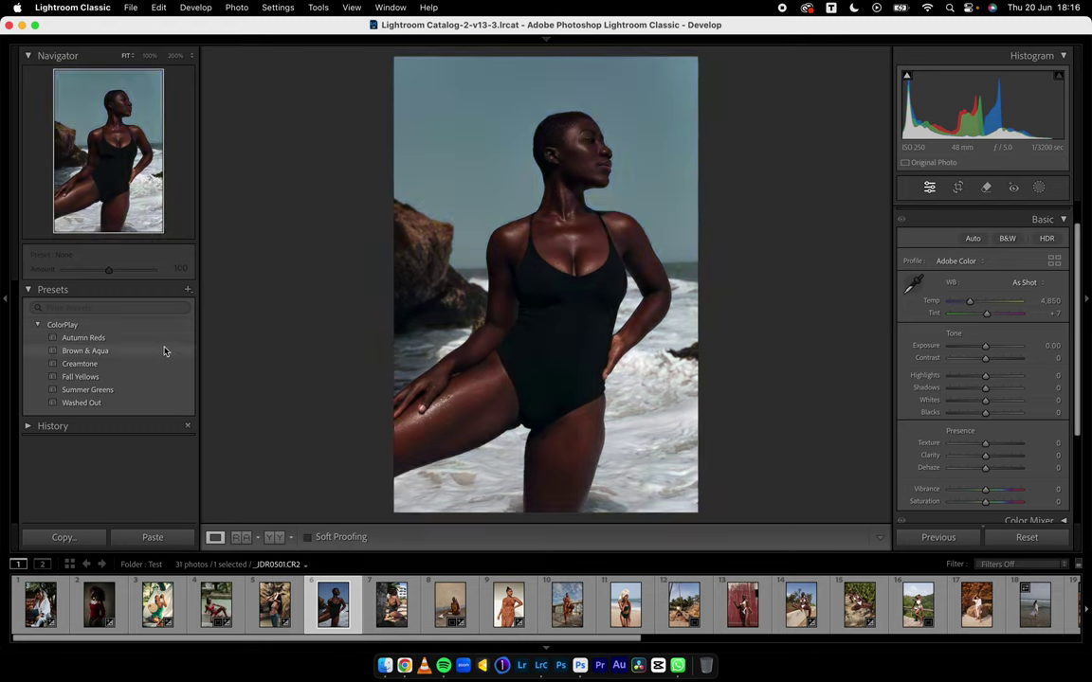
pyautogui.click(164, 351)
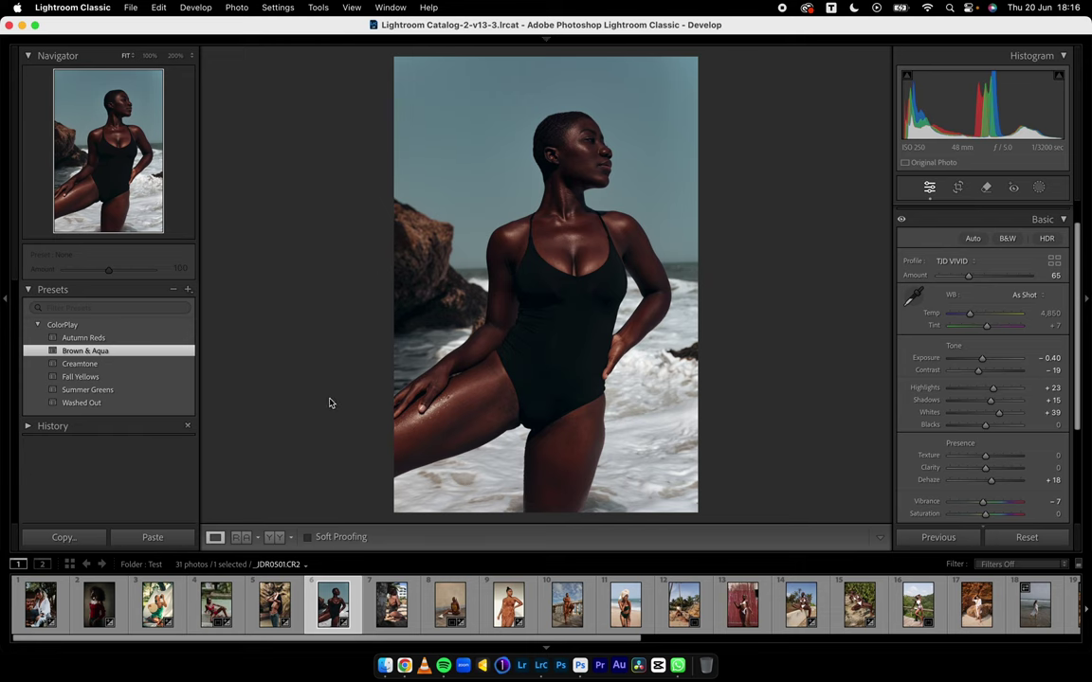
pyautogui.click(273, 537)
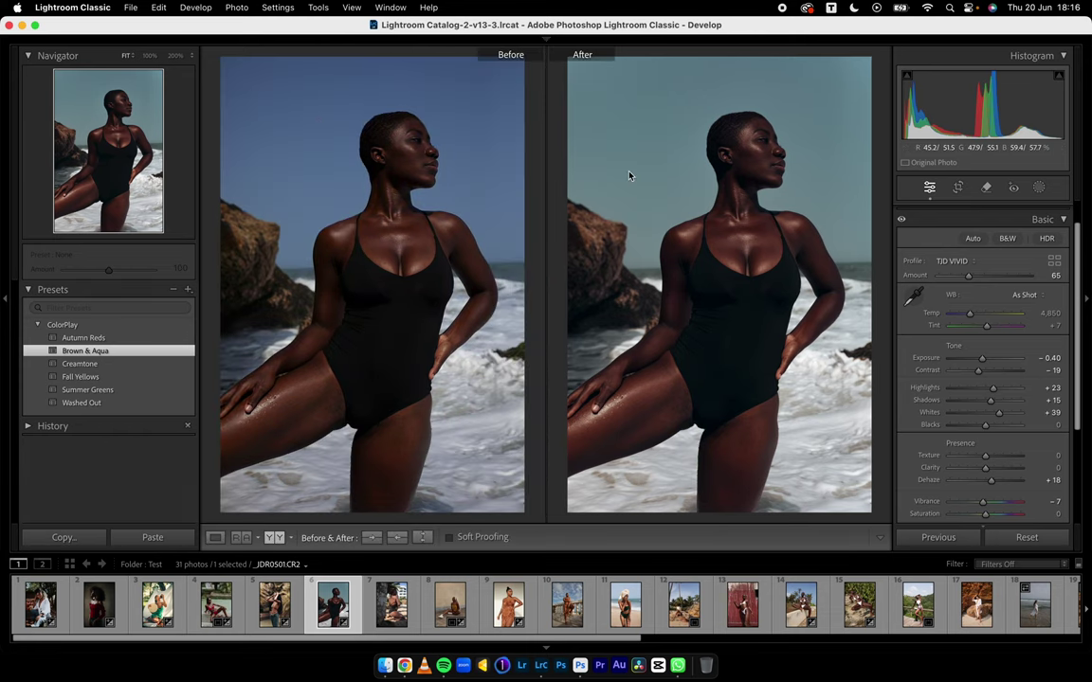
pyautogui.click(215, 538)
# Open the seventh photo, the woman kneeling on the sand, and apply the Summer Greens preset
pyautogui.press('Right')
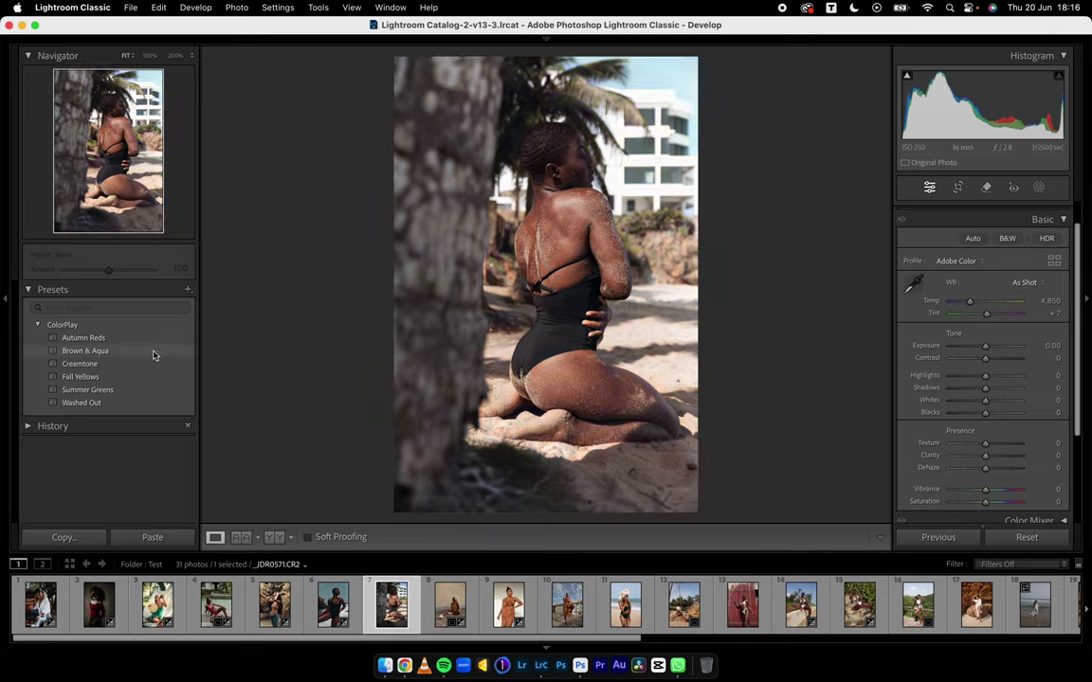
pyautogui.click(119, 363)
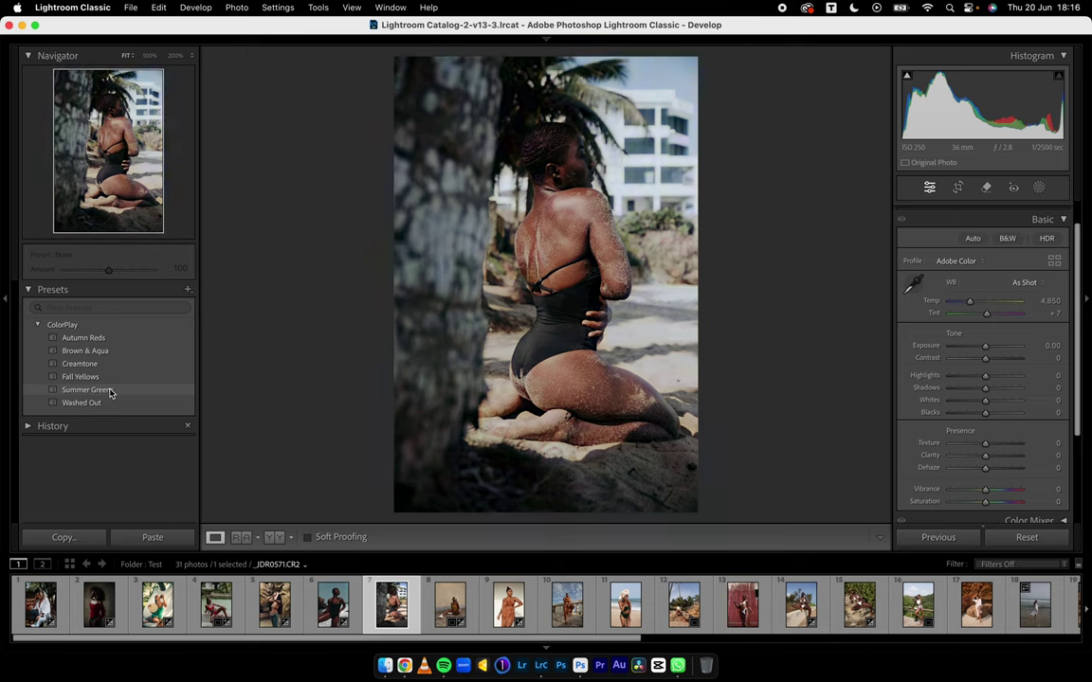
pyautogui.click(110, 392)
# Darken the kneeling woman's skin by setting the Orange luminance to −66, and compare the photo before and after
pyautogui.click(977, 219)
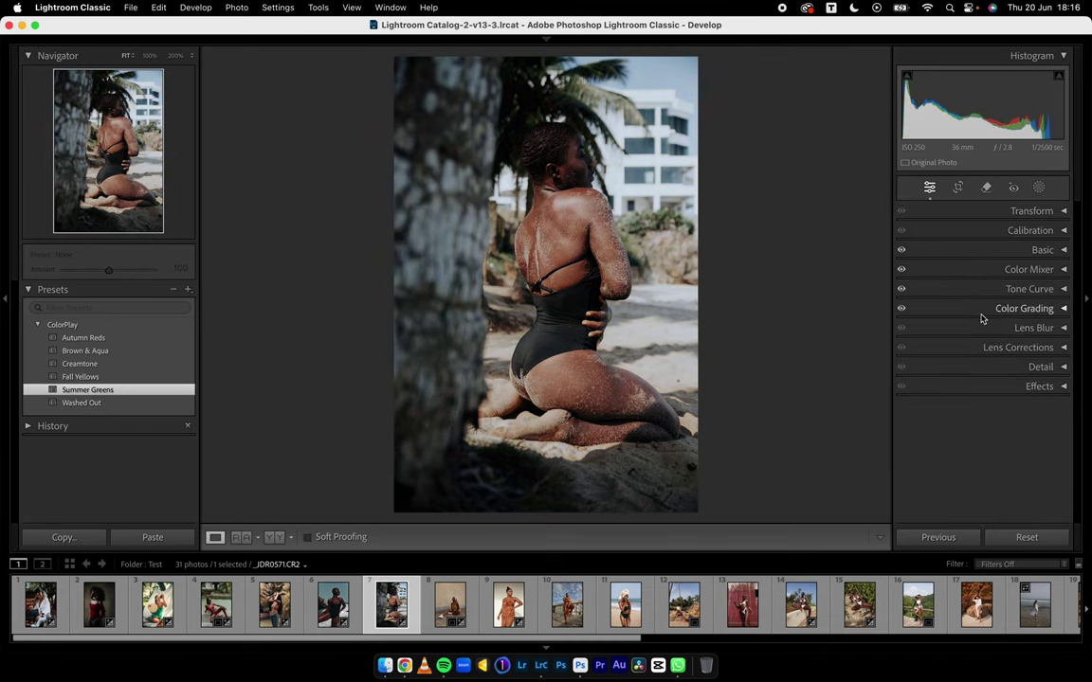
pyautogui.click(982, 270)
pyautogui.click(1006, 325)
pyautogui.moveTo(976, 373); pyautogui.dragTo(953, 377)
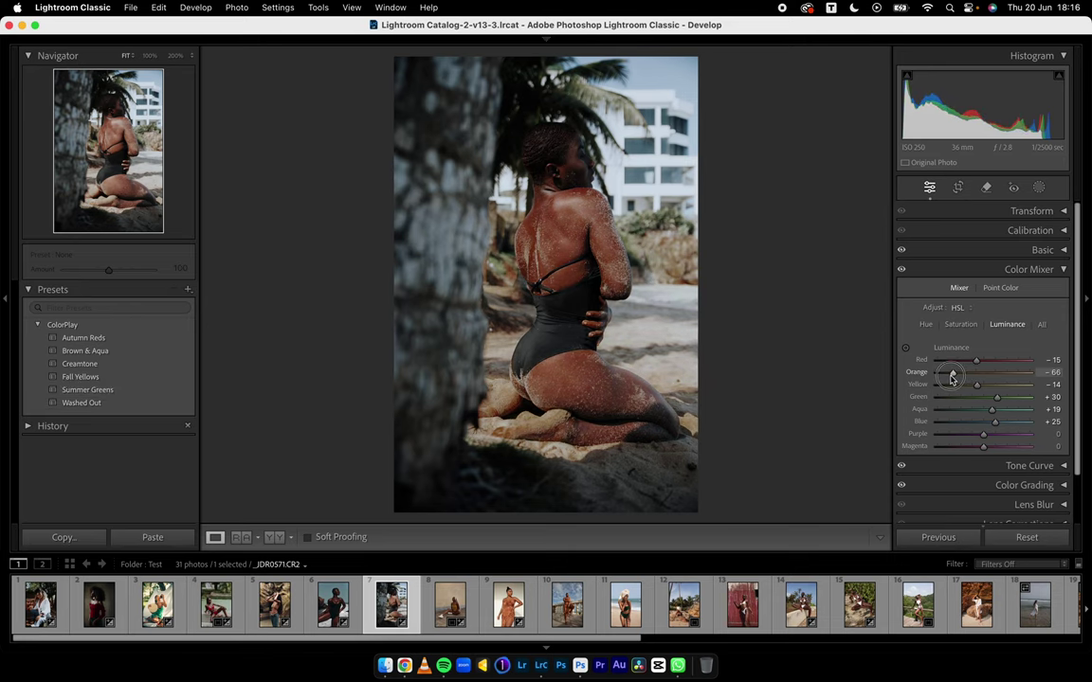
pyautogui.click(275, 537)
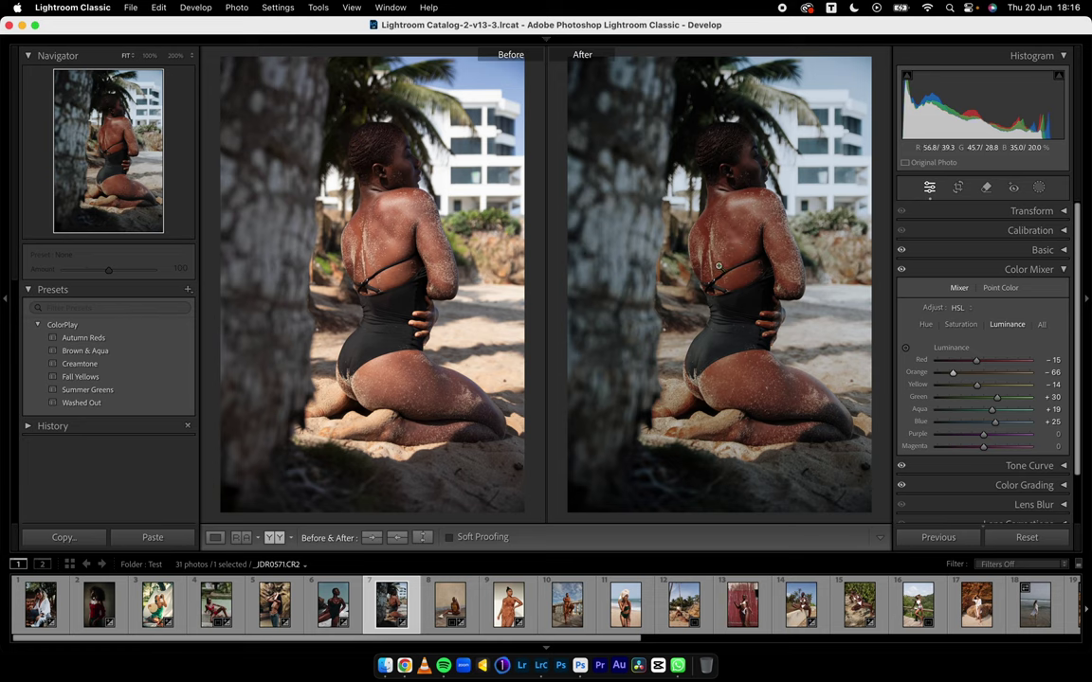
pyautogui.click(215, 537)
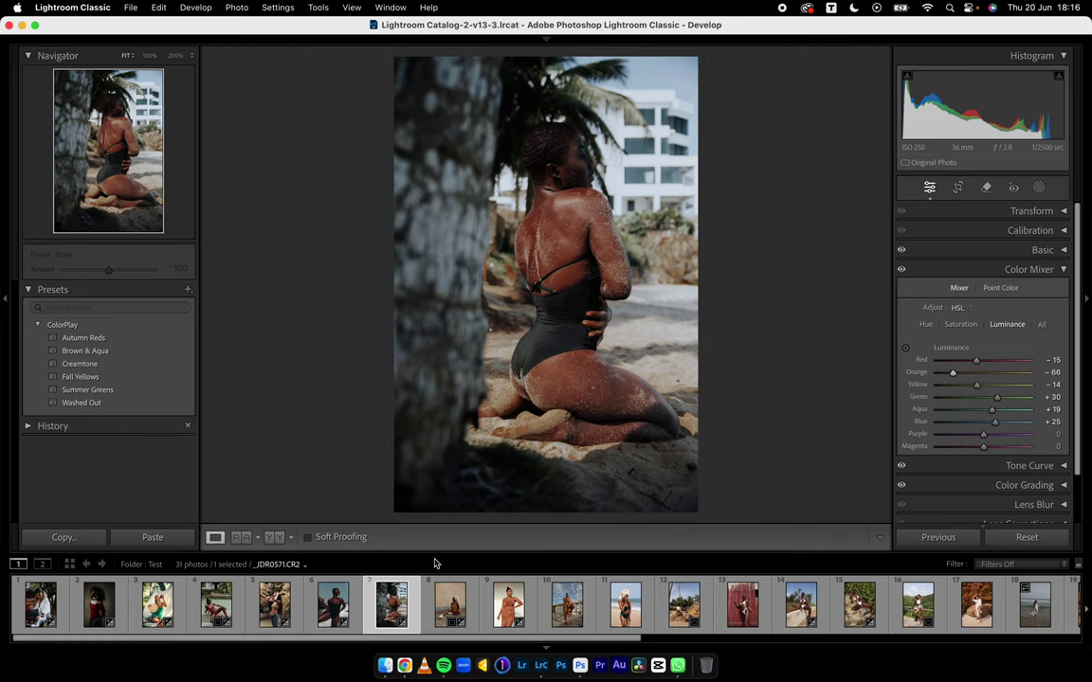
# Open the eighth photo, the seated woman with the head wrap, apply the Summer Greens preset and raise Exposure to +0.08
pyautogui.press('Right')
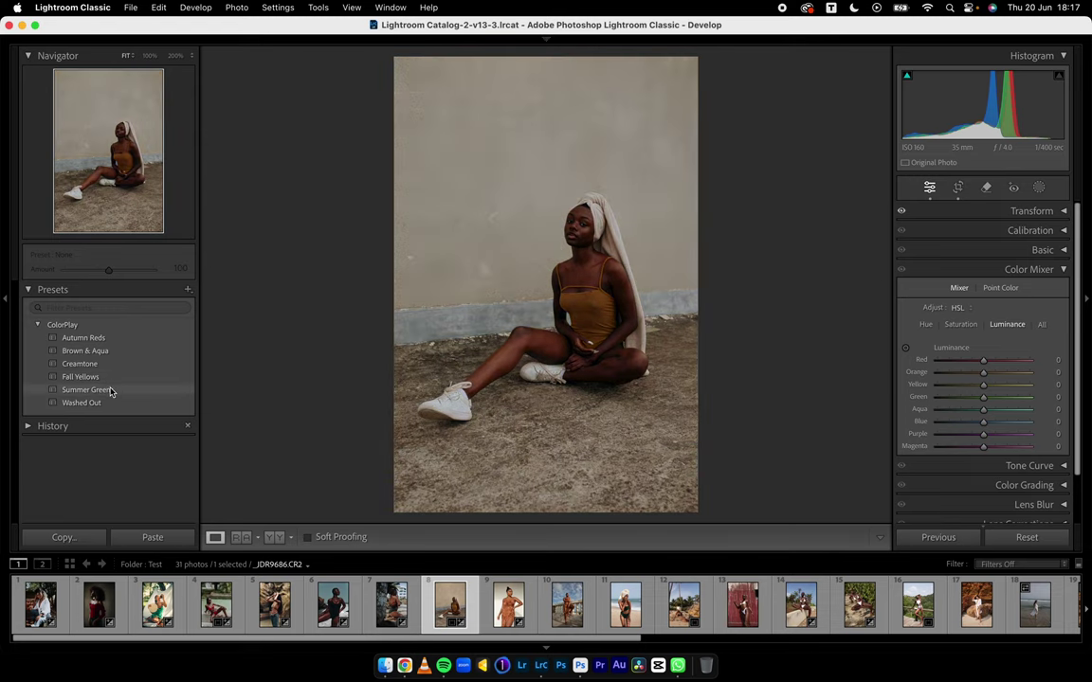
pyautogui.click(110, 390)
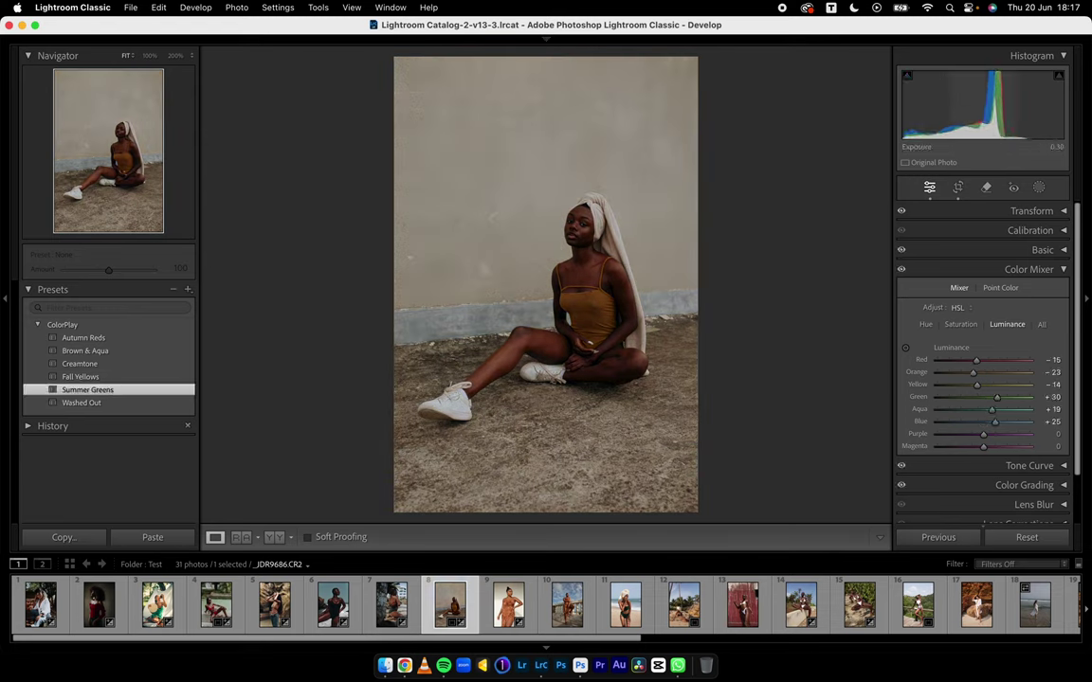
pyautogui.moveTo(976, 104); pyautogui.dragTo(993, 105)
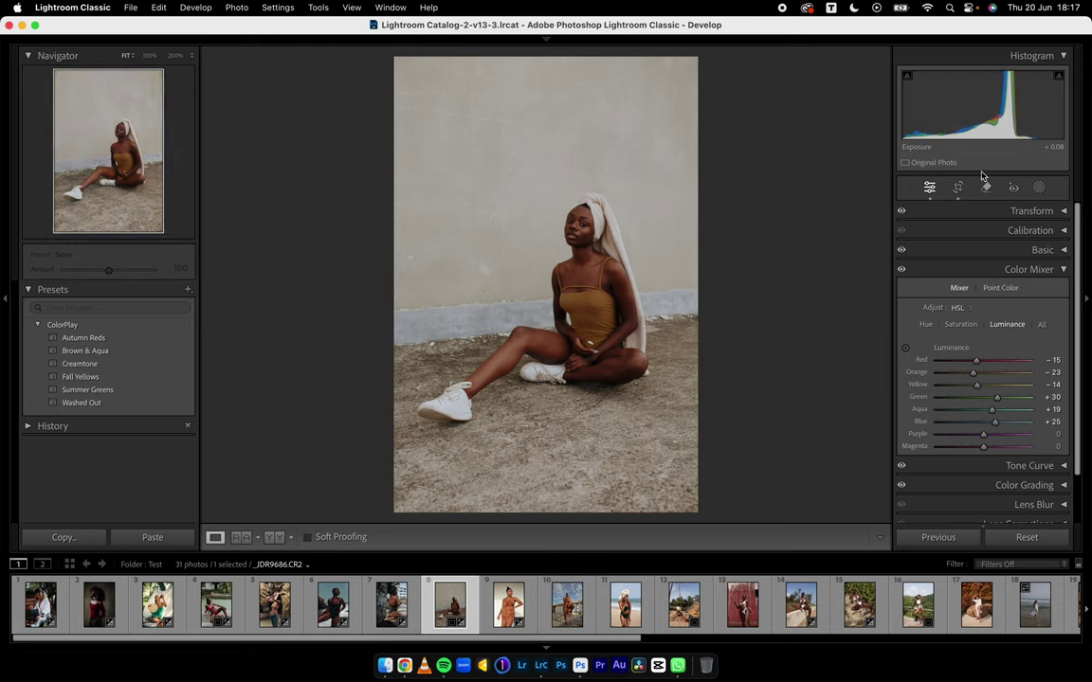
# Refine the head-wrap photo's skin tones: set Orange luminance to −37 and Red luminance to −30, and lower the Red saturation
pyautogui.moveTo(973, 372); pyautogui.dragTo(962, 374)
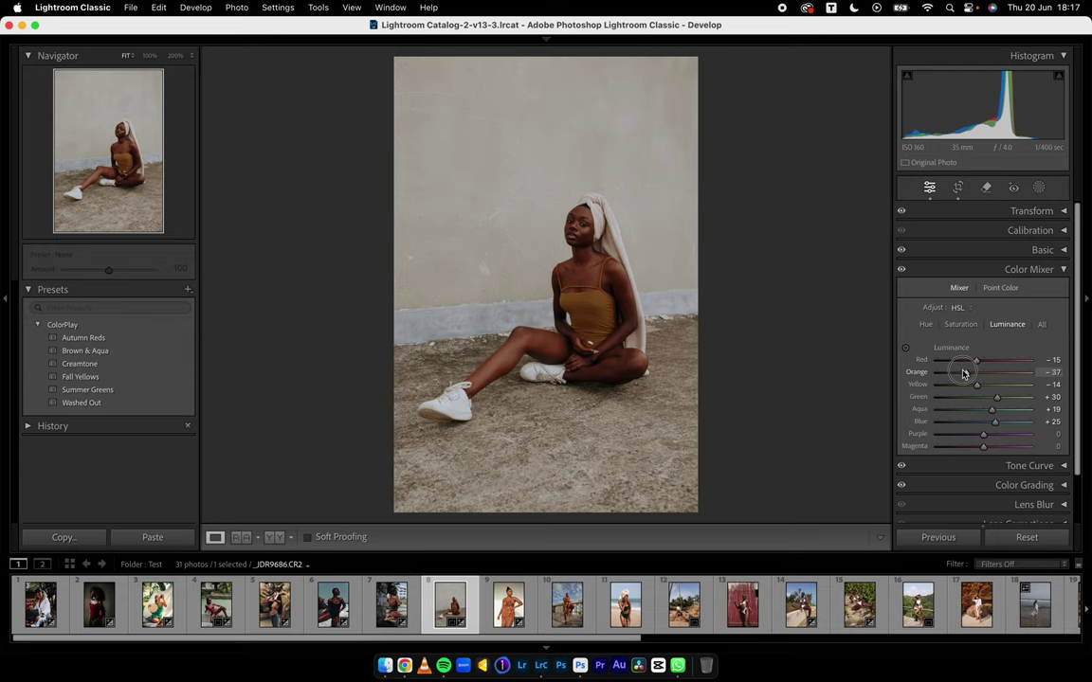
pyautogui.click(961, 325)
pyautogui.click(926, 324)
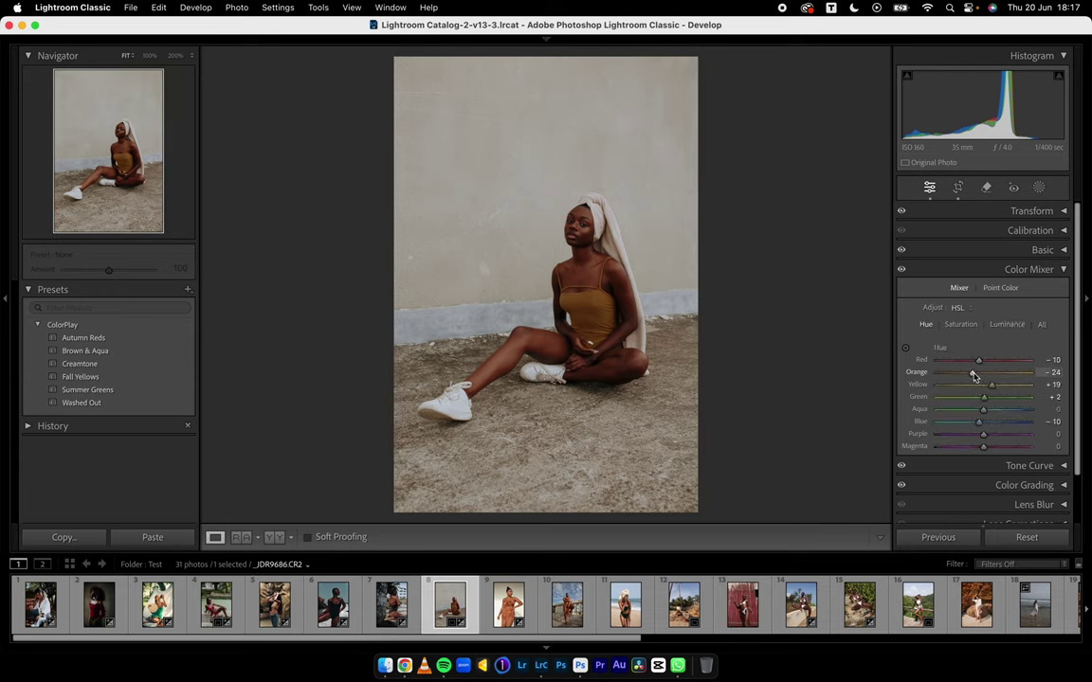
pyautogui.click(960, 324)
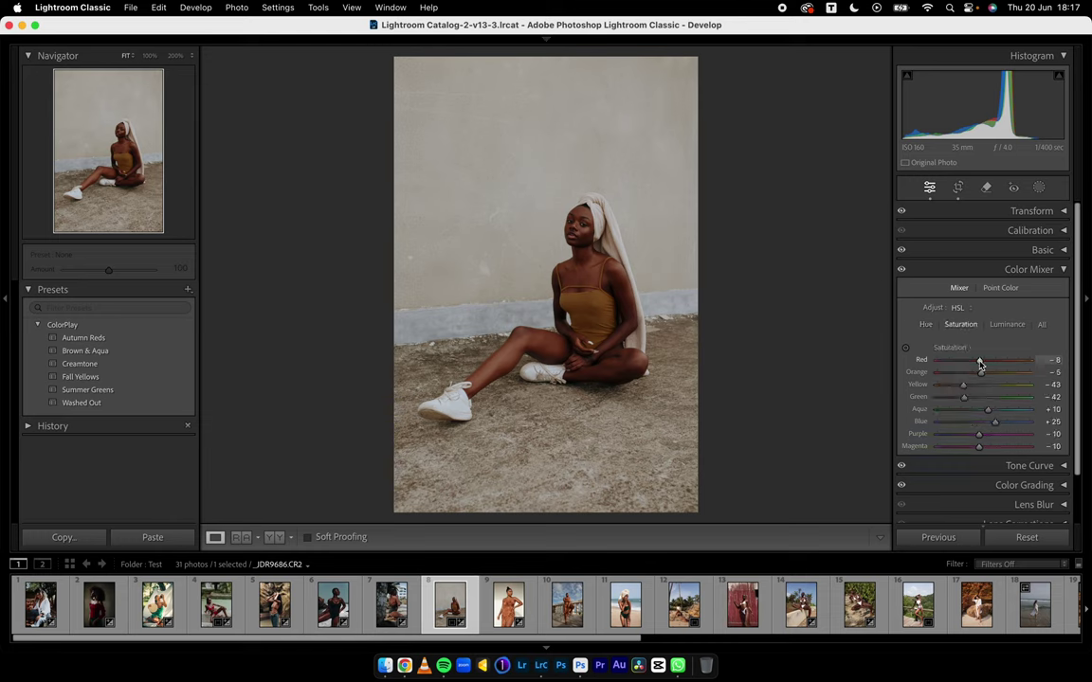
pyautogui.moveTo(976, 363)
pyautogui.mouseDown()
pyautogui.moveTo(941, 363)
pyautogui.moveTo(974, 362)
pyautogui.moveTo(957, 362)
pyautogui.mouseUp()
pyautogui.click(1006, 324)
pyautogui.moveTo(977, 362); pyautogui.dragTo(969, 368)
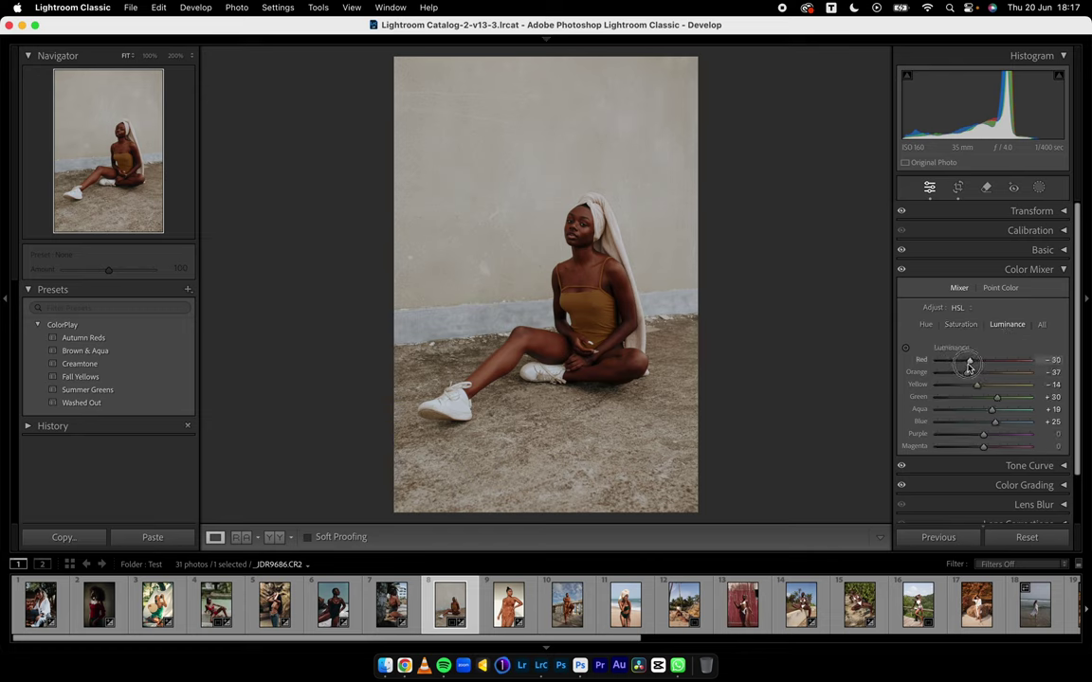
pyautogui.click(978, 270)
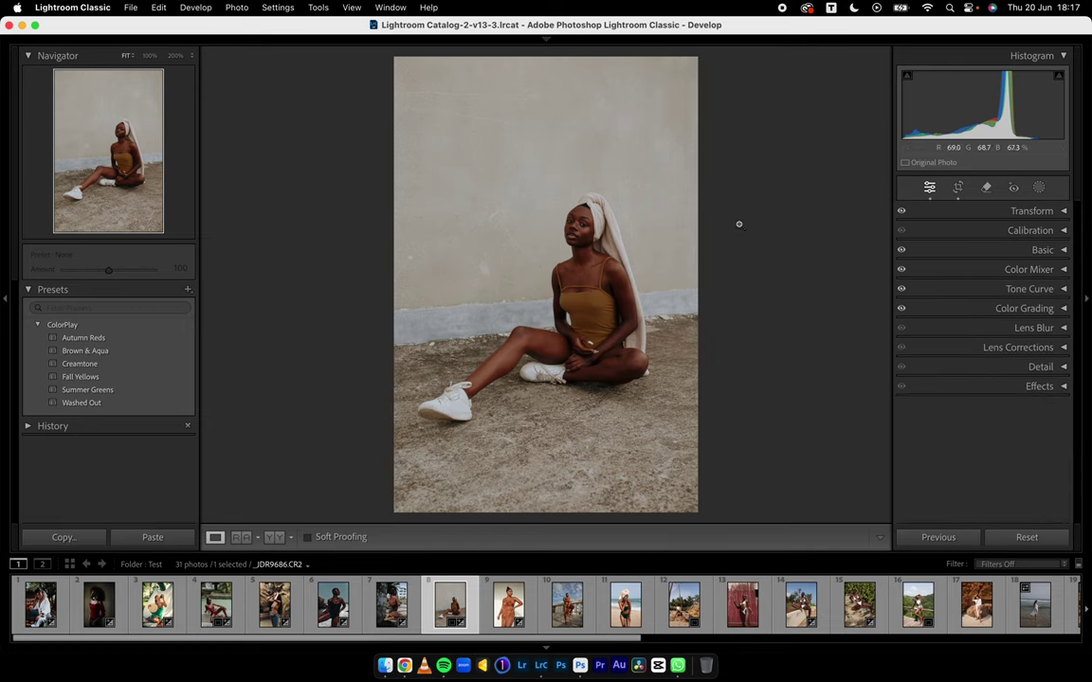
# Cool the head-wrap photo's Temp to 5,162 and compare it before and after
pyautogui.click(1002, 250)
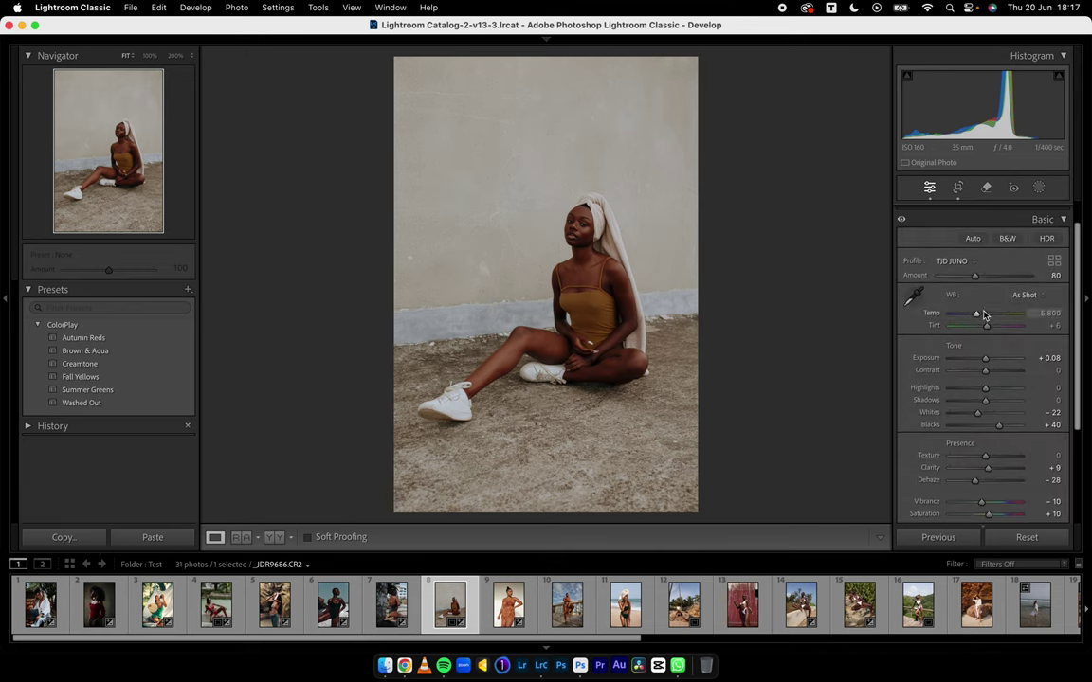
pyautogui.moveTo(978, 316); pyautogui.dragTo(974, 318)
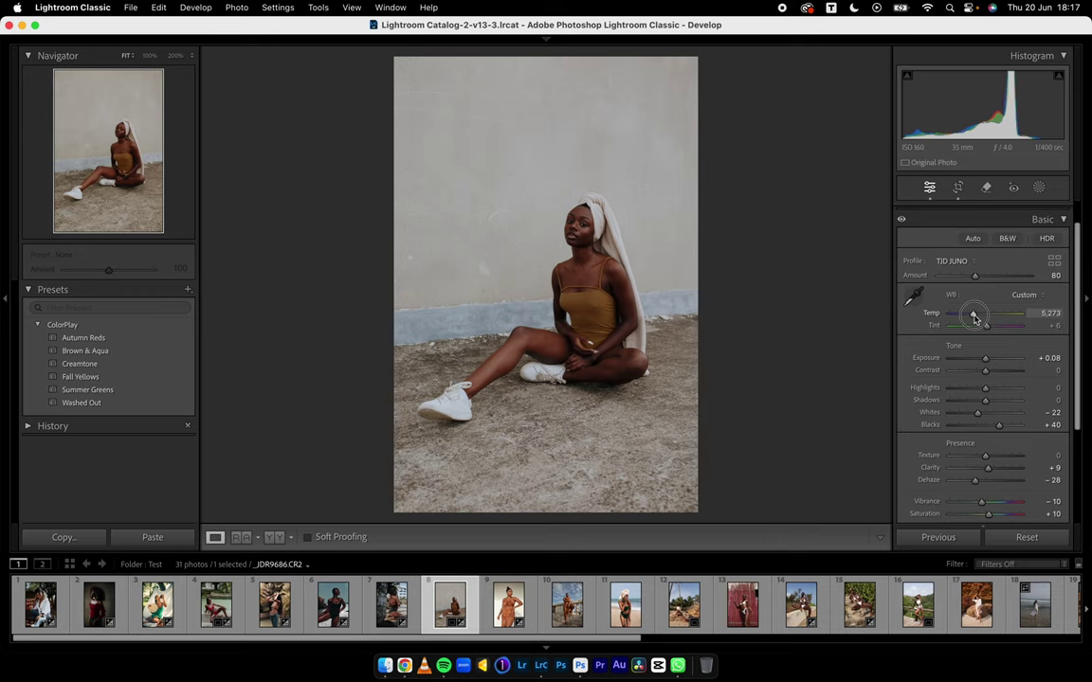
pyautogui.moveTo(973, 318); pyautogui.dragTo(974, 318)
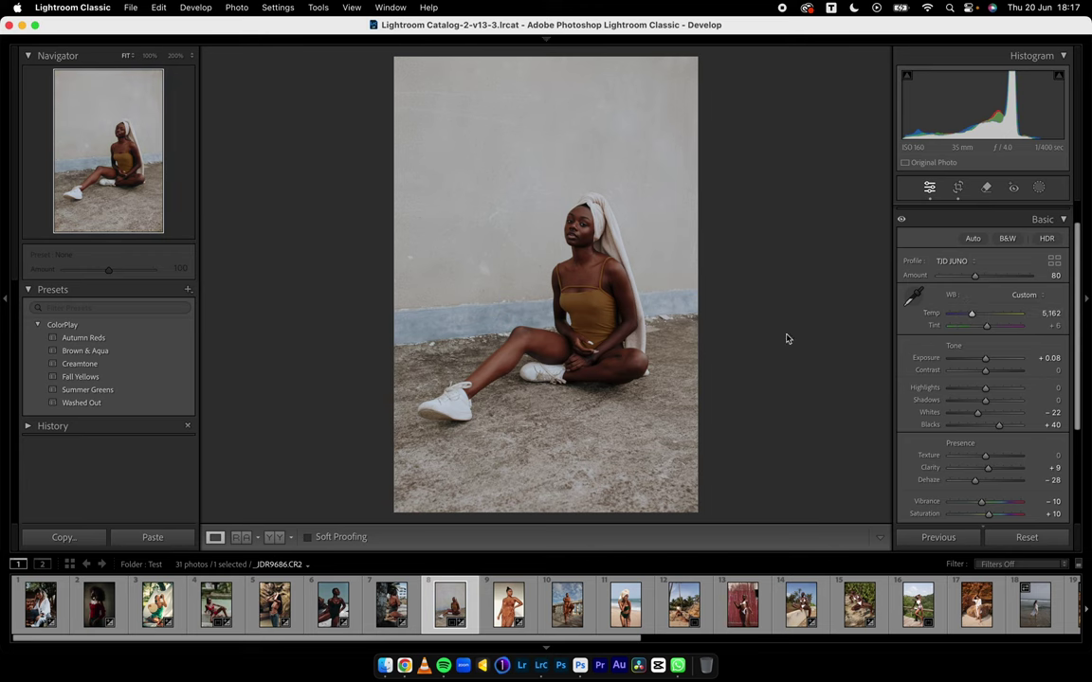
pyautogui.click(272, 538)
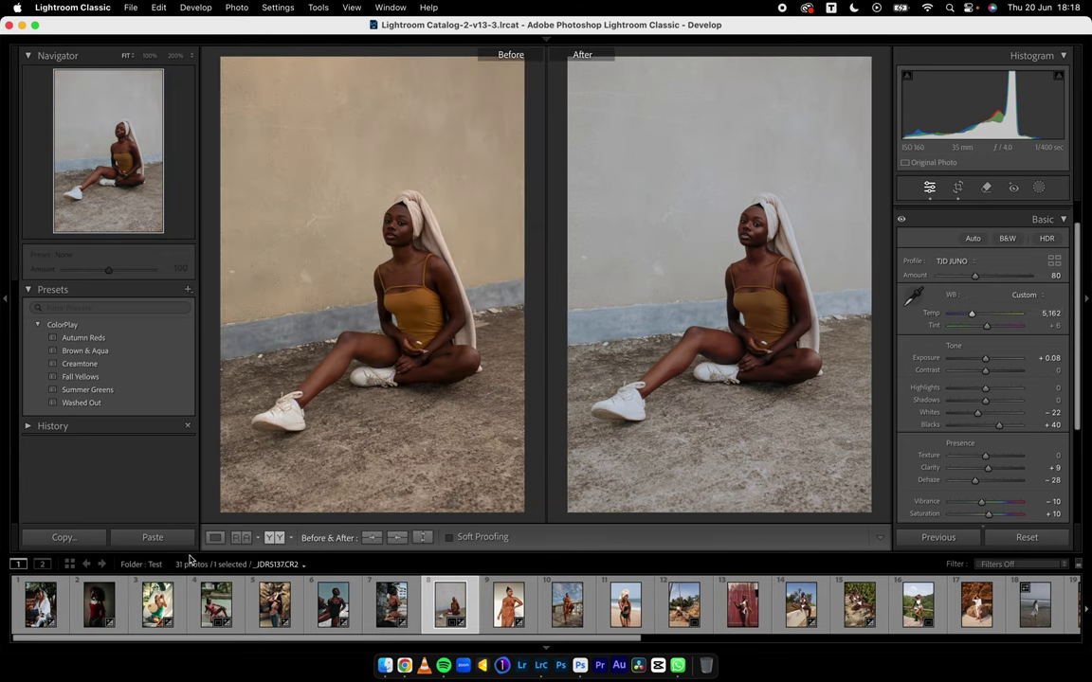
pyautogui.click(215, 537)
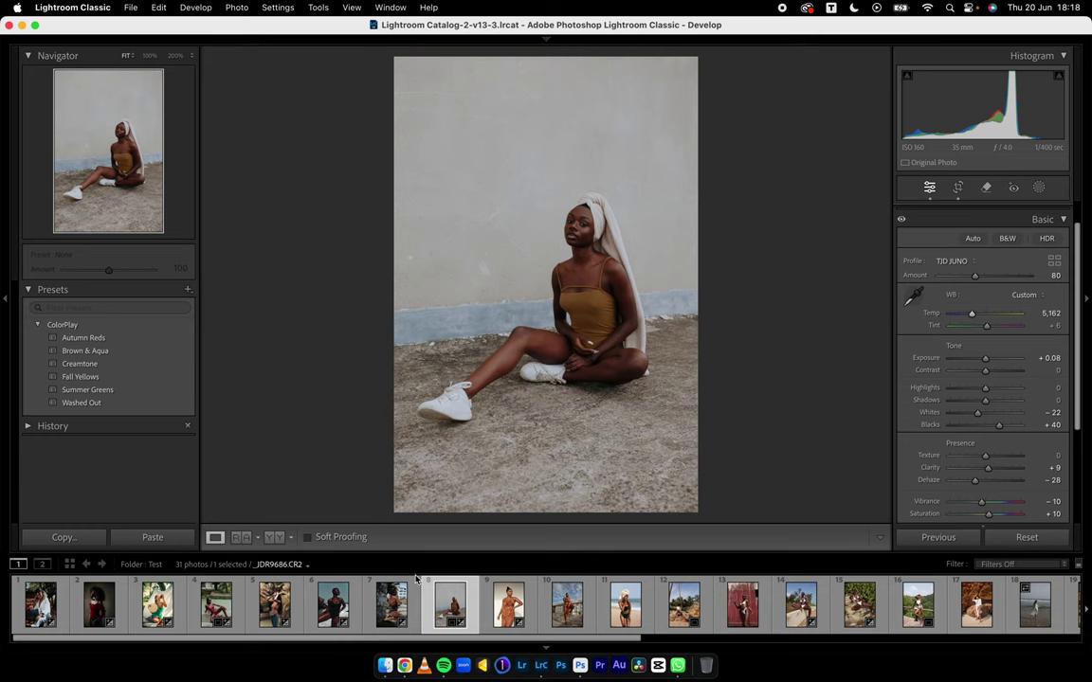
# Apply the Washed Out preset to the ninth photo, the woman in the orange dress against a plain wall, and inspect her face and neck up close
pyautogui.click(512, 605)
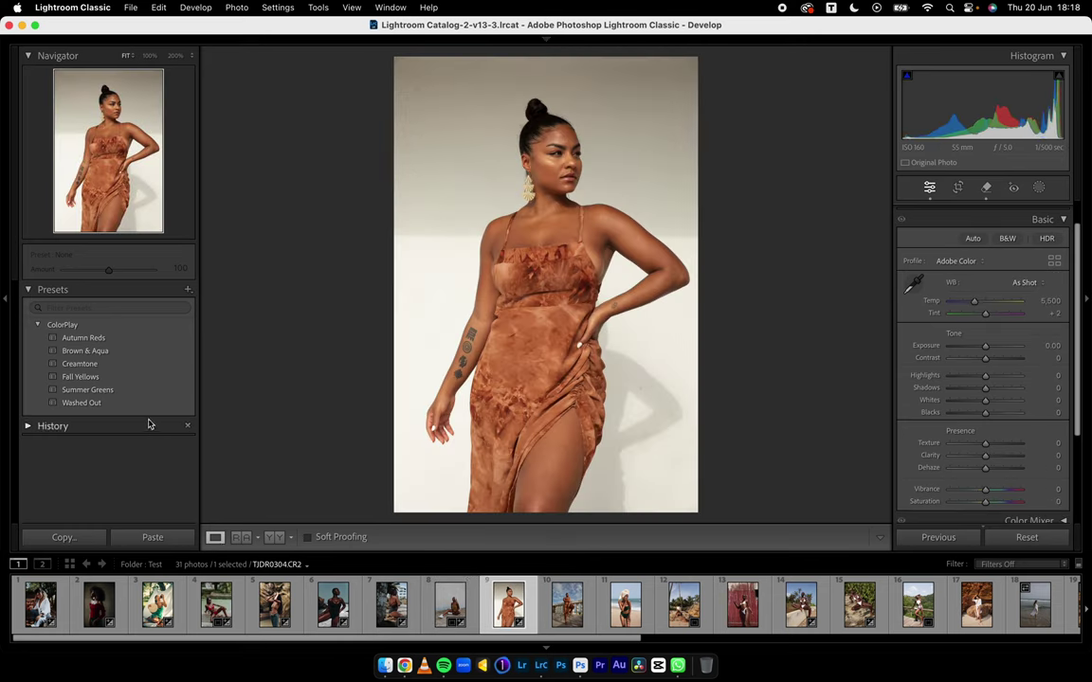
pyautogui.click(149, 403)
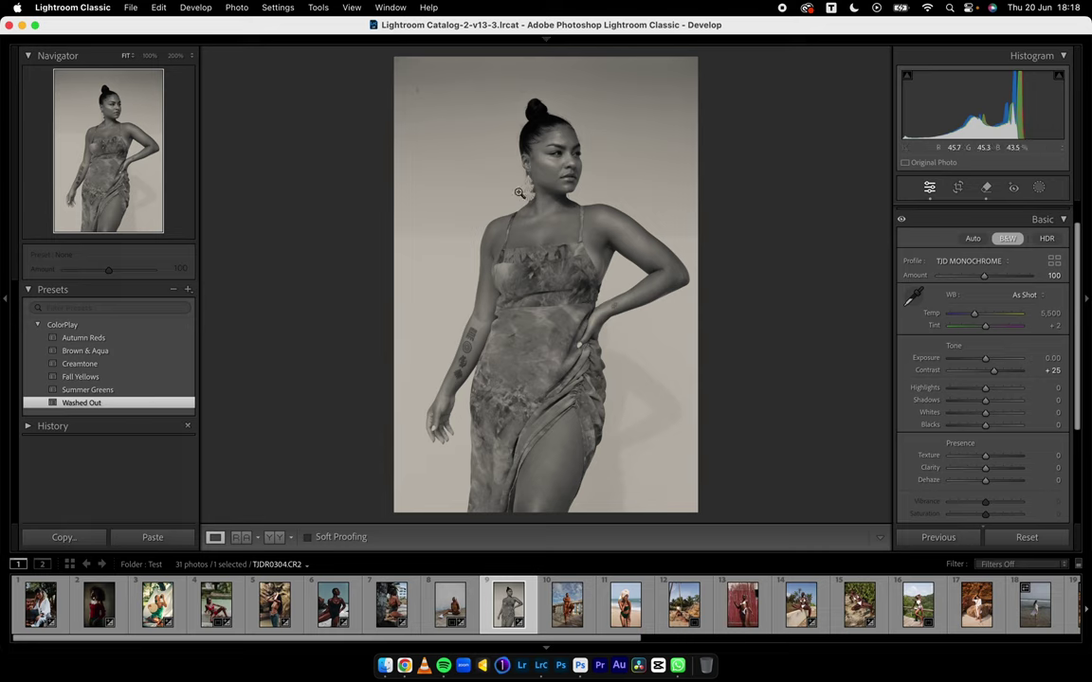
pyautogui.click(615, 181)
pyautogui.moveTo(670, 301); pyautogui.dragTo(652, 165)
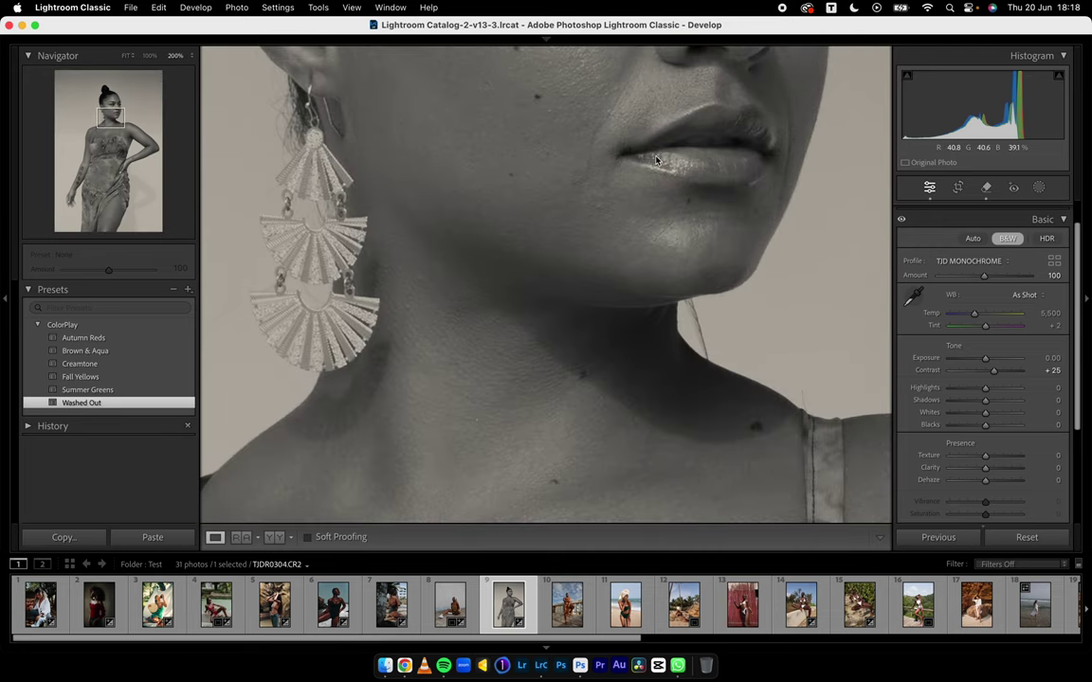
pyautogui.click(660, 330)
pyautogui.click(565, 336)
pyautogui.click(582, 351)
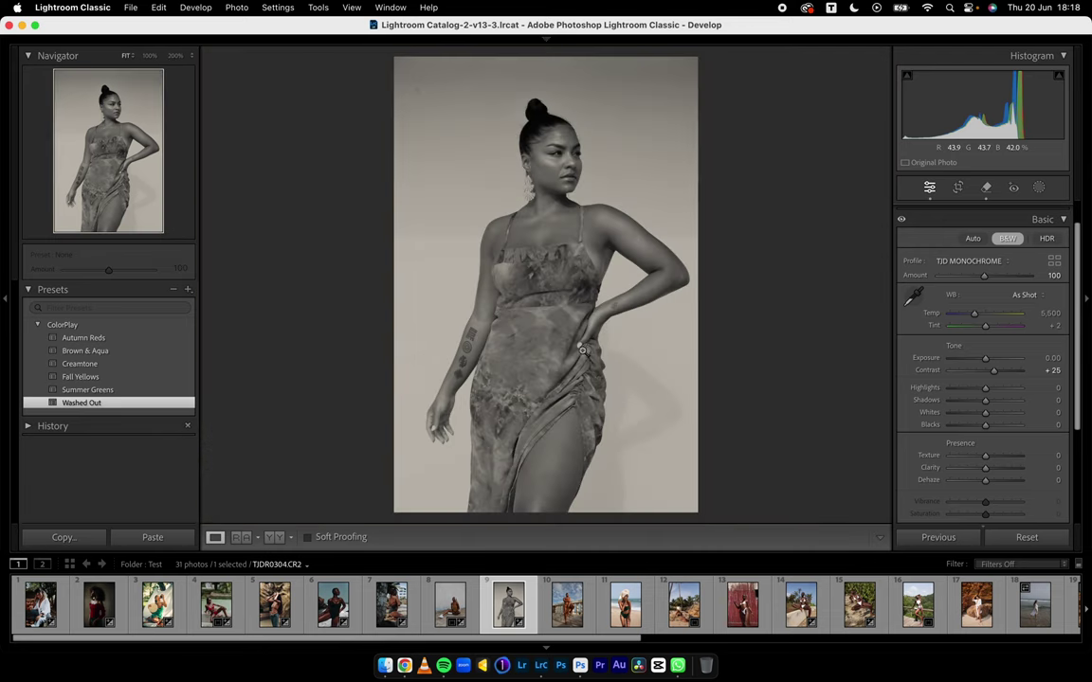
# Open the tenth photo, the woman posing by the stone balustrade, and apply the Brown & Aqua preset
pyautogui.press('Right')
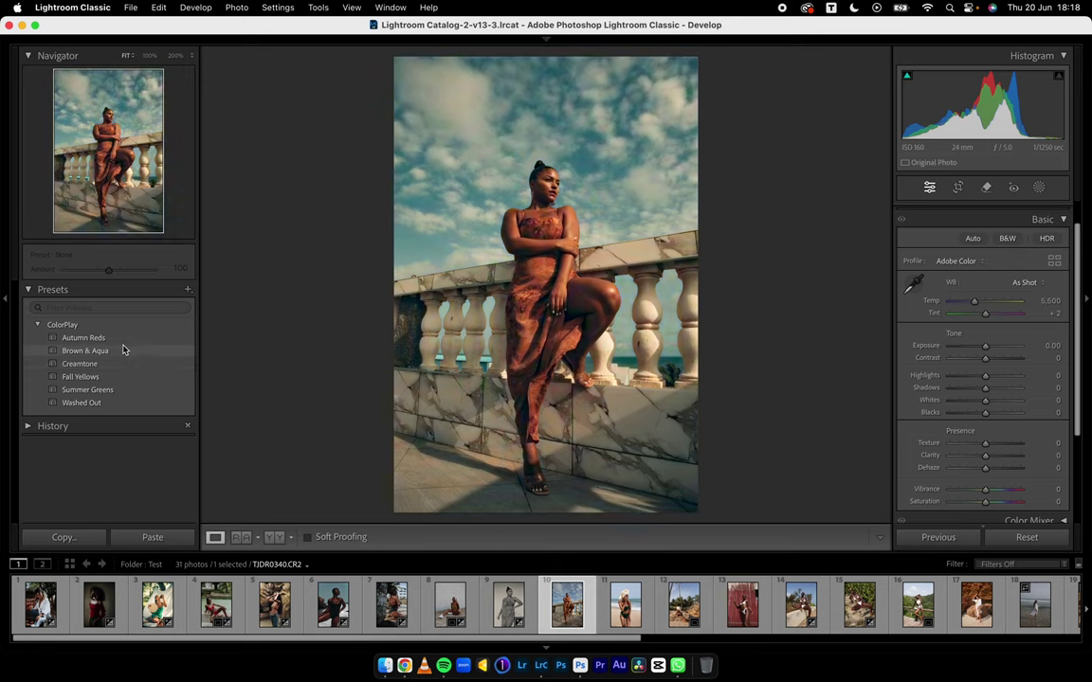
pyautogui.click(122, 350)
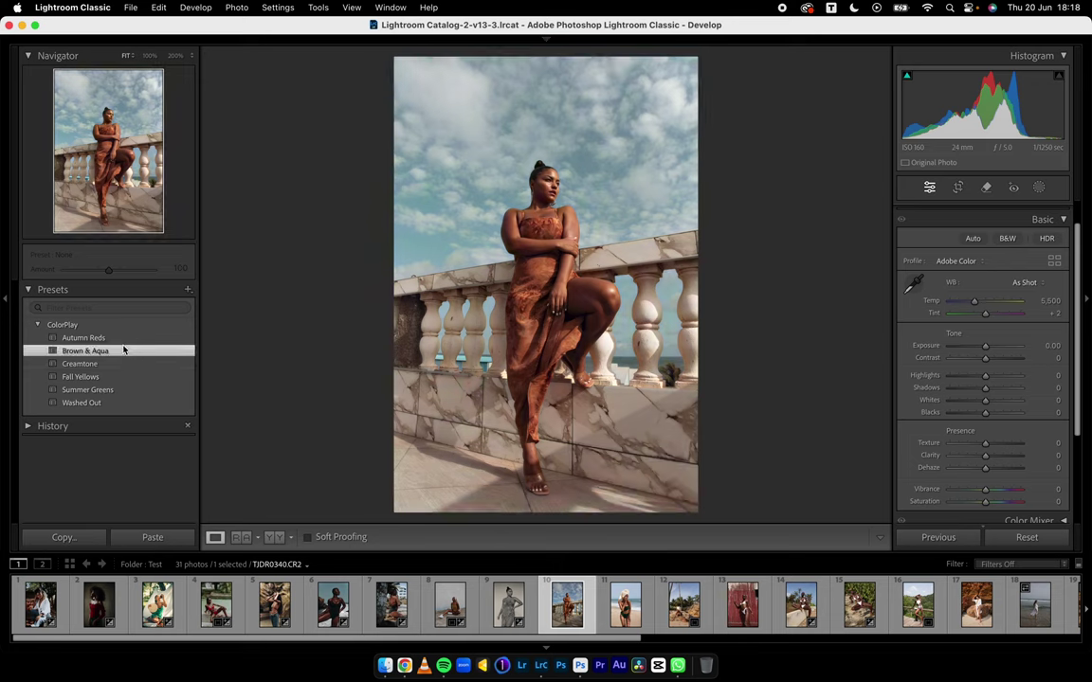
pyautogui.click(967, 218)
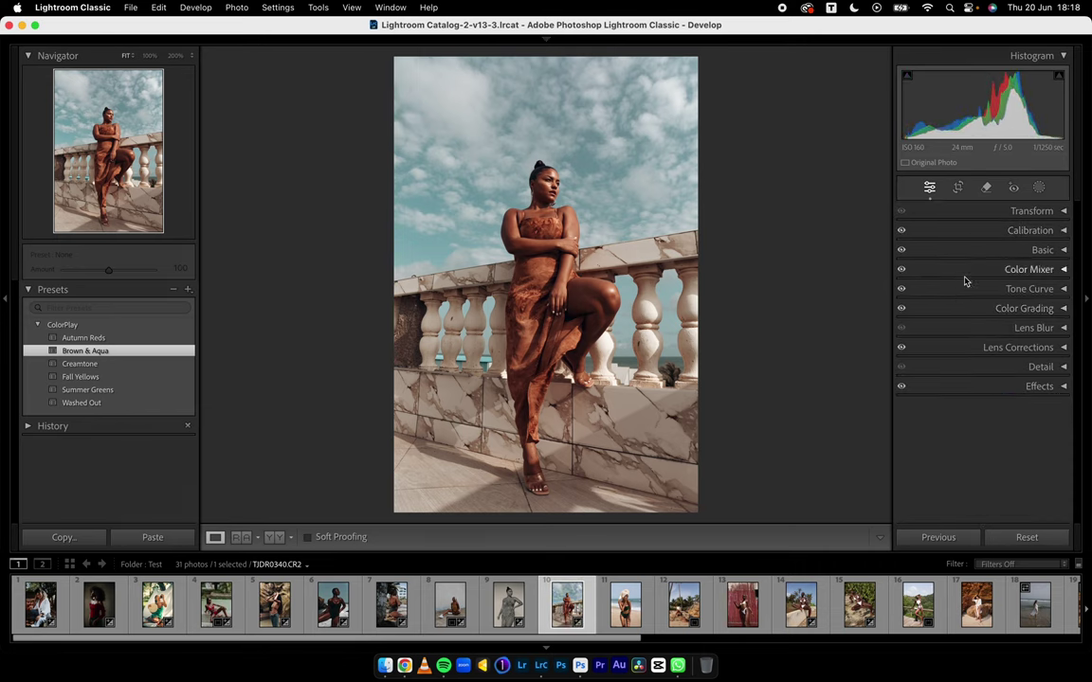
# Adjust the balustrade photo's sky color by setting Blue hue to −4 and Blue luminance to −13
pyautogui.click(968, 269)
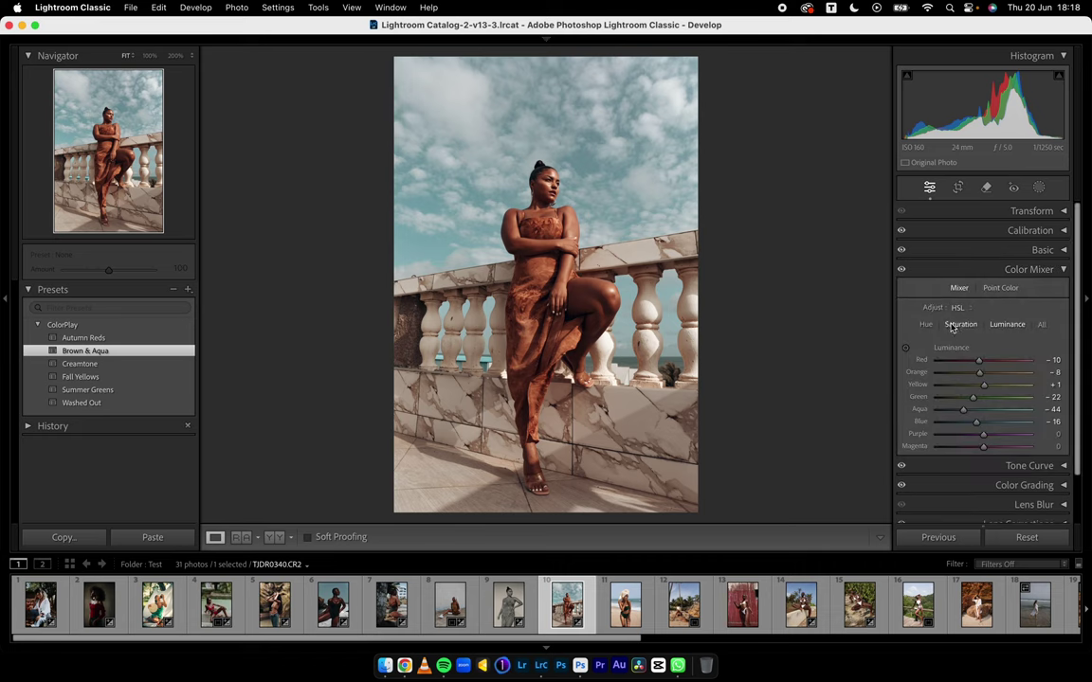
pyautogui.click(926, 324)
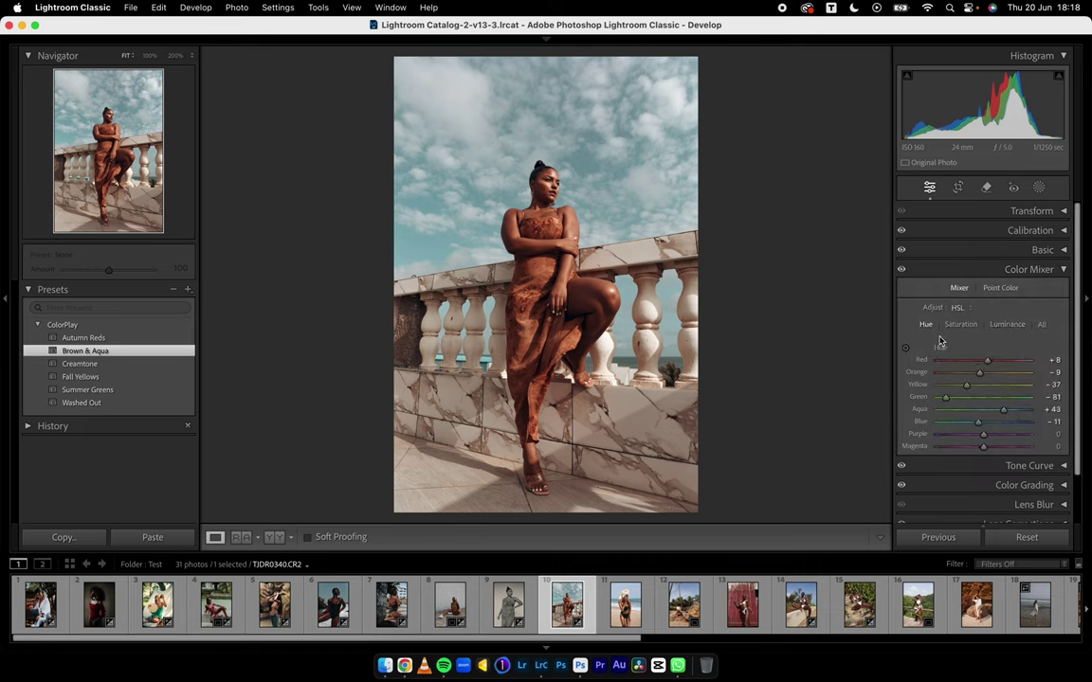
pyautogui.moveTo(979, 426); pyautogui.dragTo(983, 427)
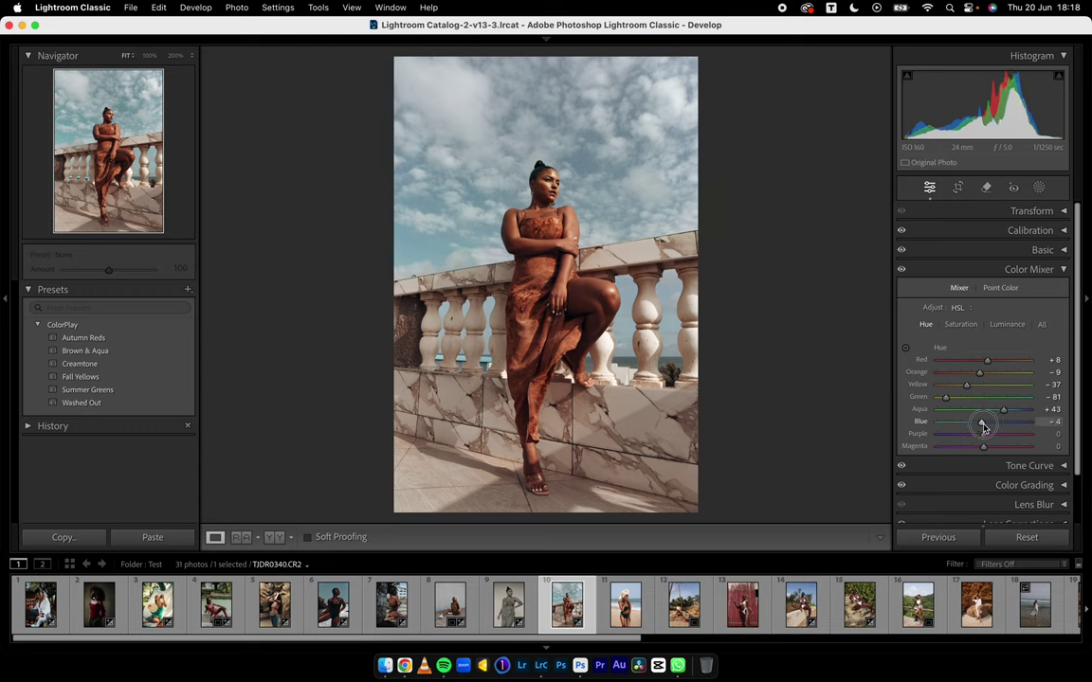
pyautogui.click(1002, 325)
pyautogui.moveTo(981, 429); pyautogui.dragTo(981, 427)
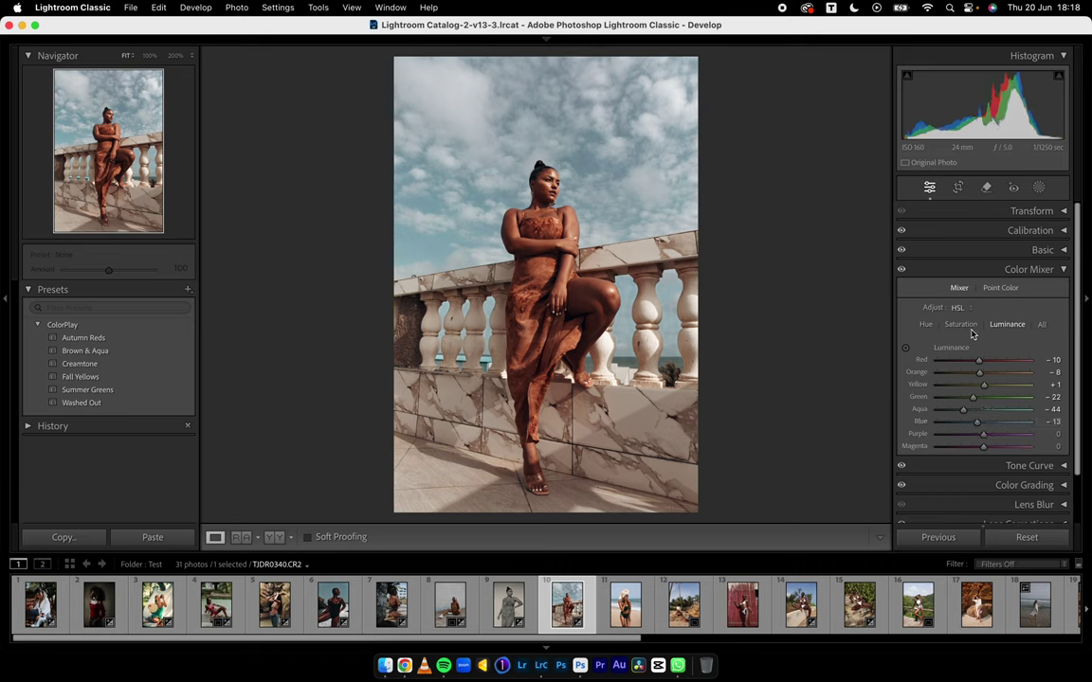
pyautogui.click(962, 271)
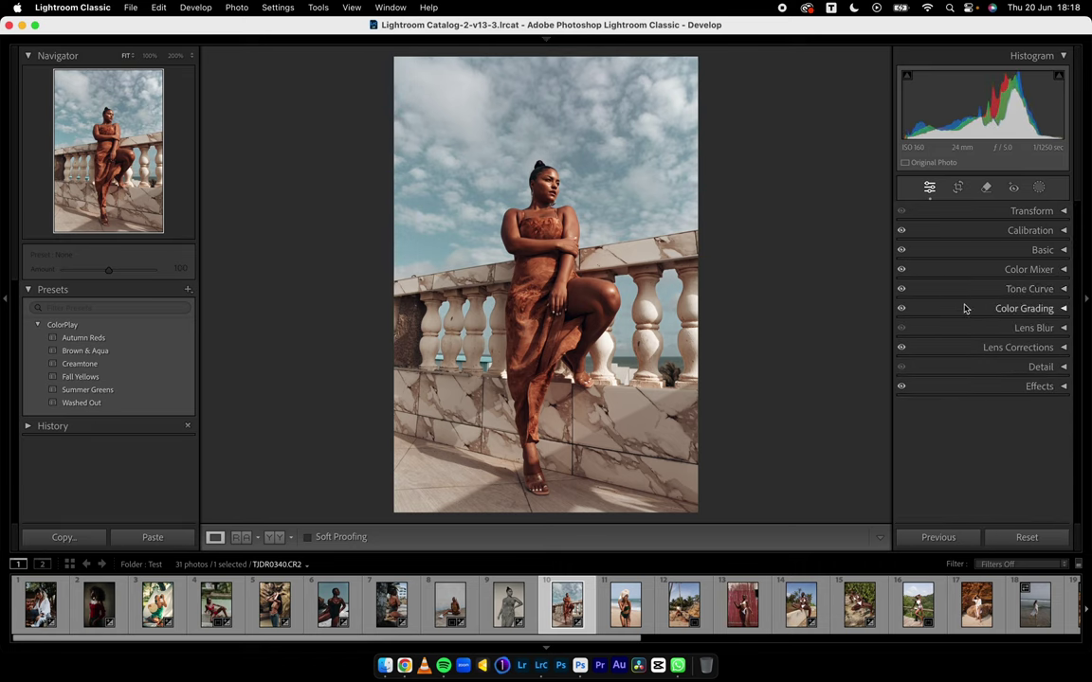
# Set the balustrade photo's global color grading to Hue 181 and Saturation 6, and compare it before and after
pyautogui.click(964, 308)
pyautogui.click(1032, 256)
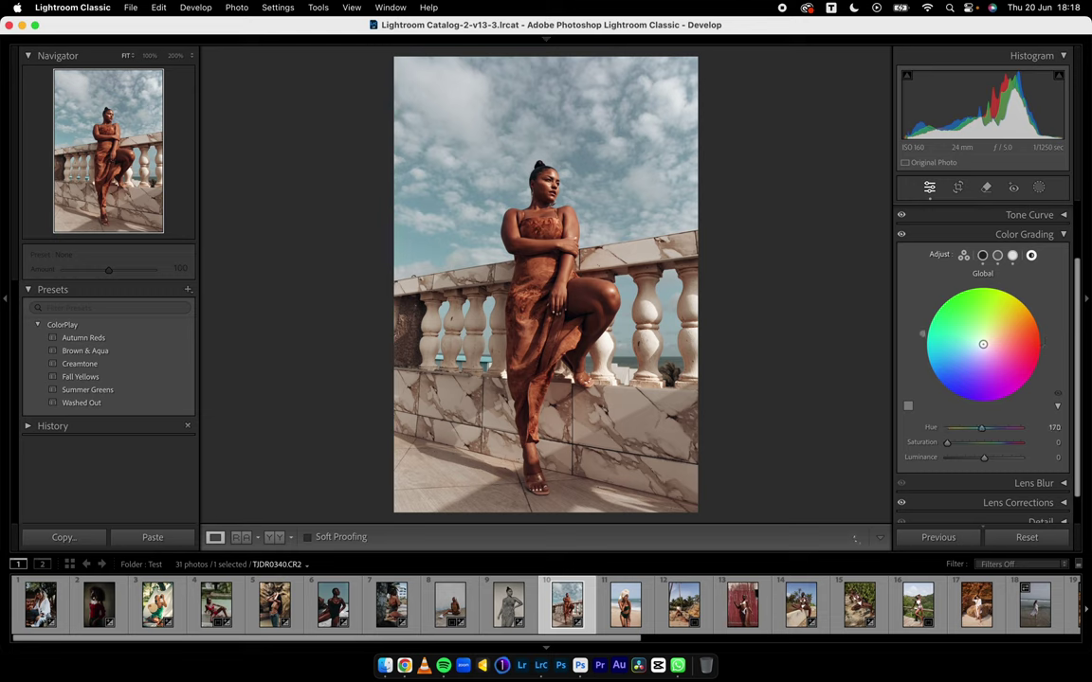
pyautogui.moveTo(947, 442); pyautogui.dragTo(953, 446)
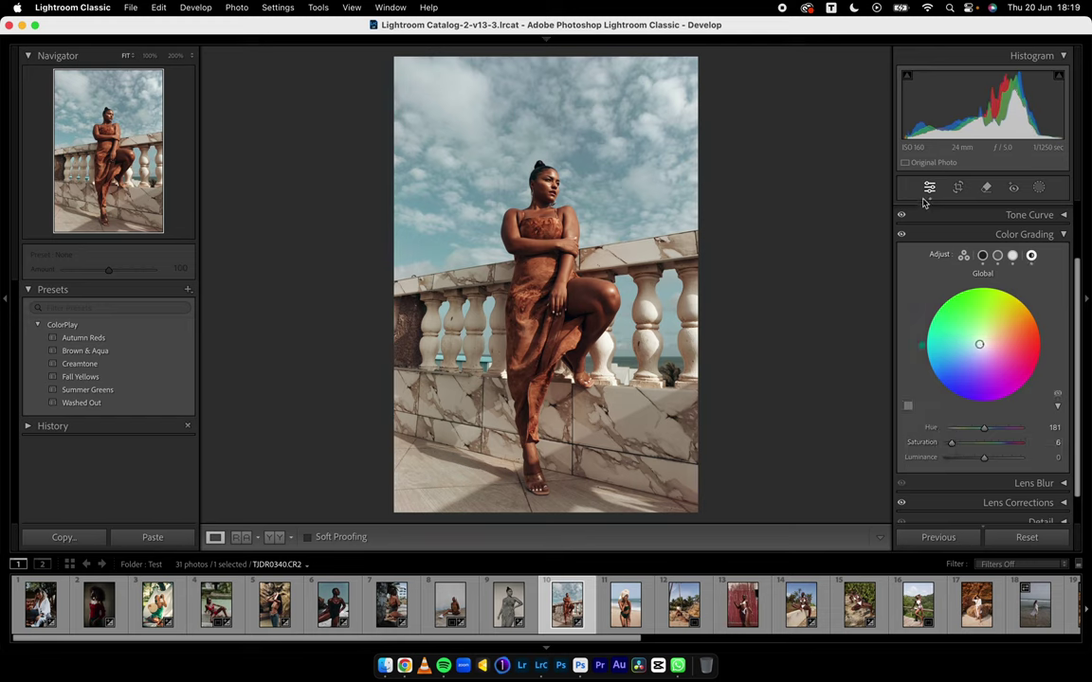
pyautogui.click(935, 234)
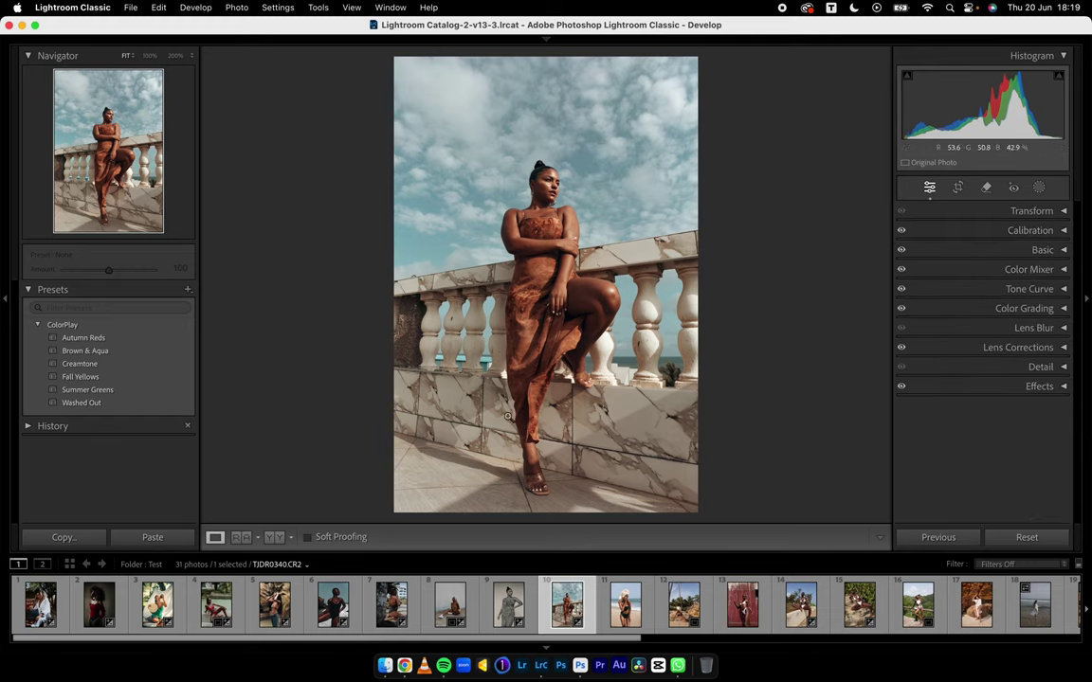
pyautogui.click(274, 538)
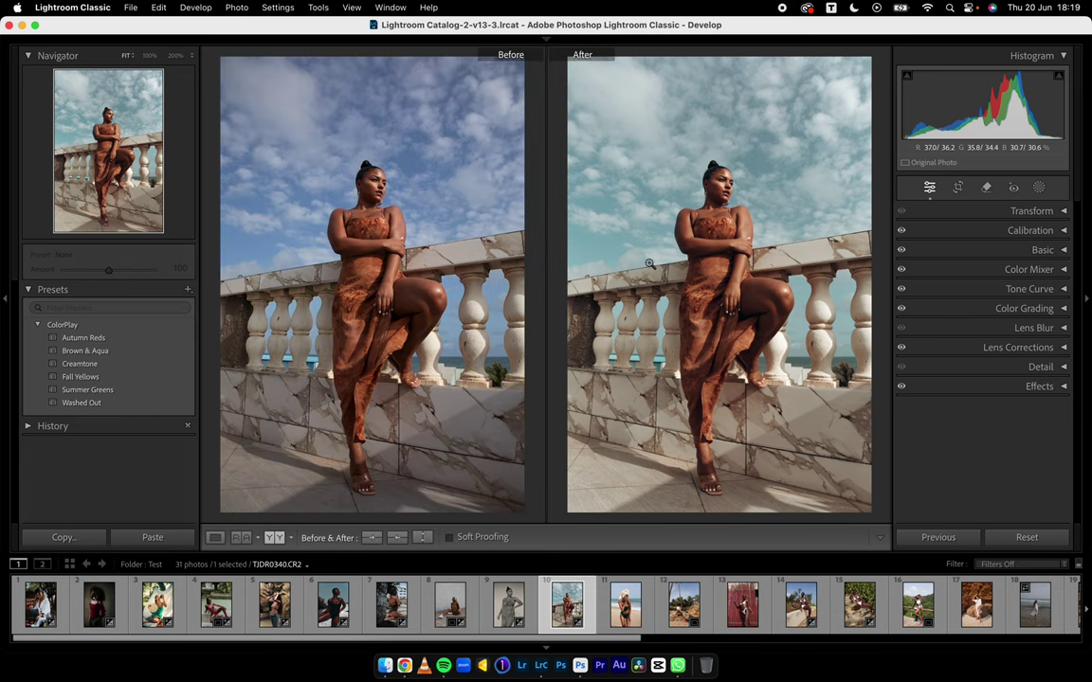
pyautogui.click(215, 537)
# Apply the Summer Greens preset to the eleventh photo, the woman in the green bikini and towel wrap, and compare it before and after
pyautogui.click(626, 604)
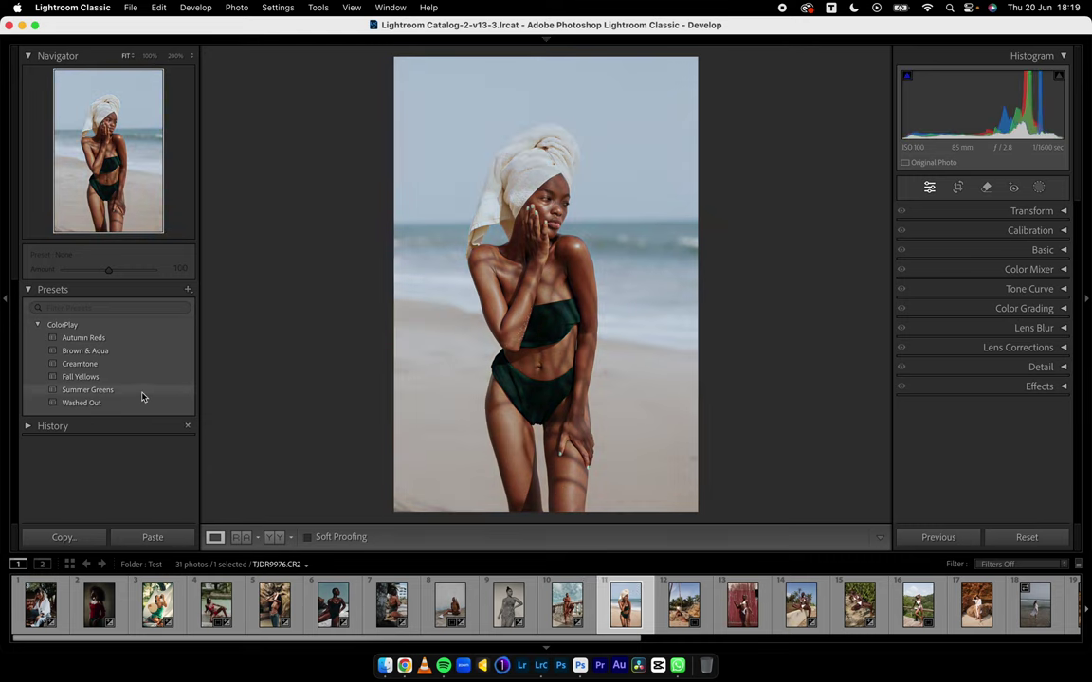
pyautogui.click(142, 393)
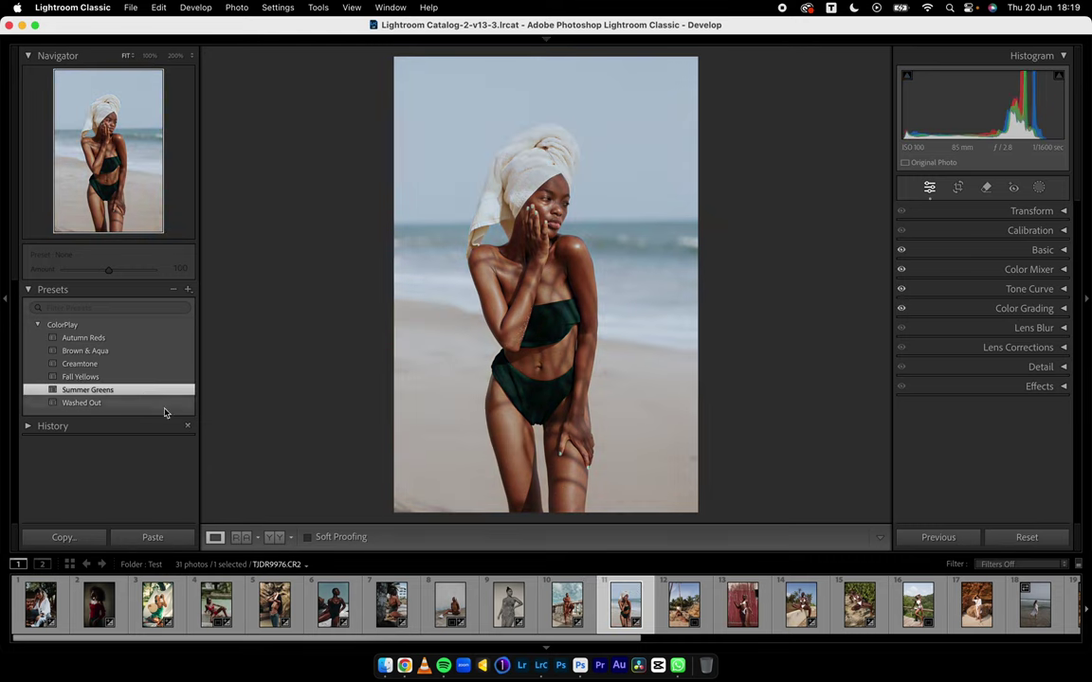
pyautogui.press('y')
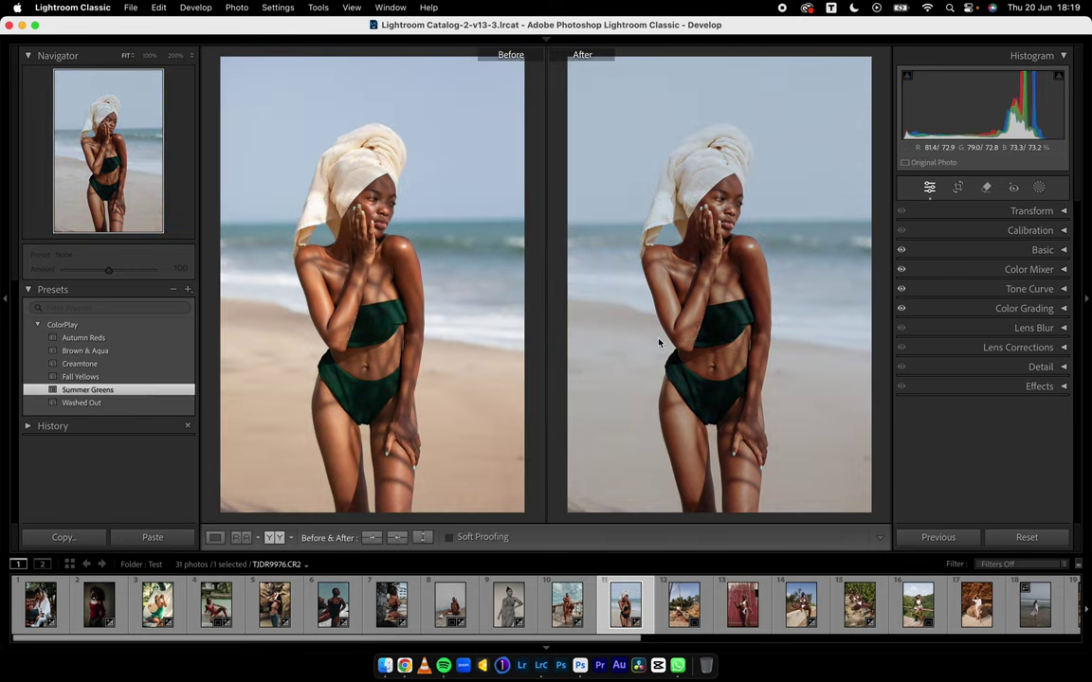
# Lower the green-bikini photo's Highlights to −47 and return to the single-photo view
pyautogui.click(1028, 250)
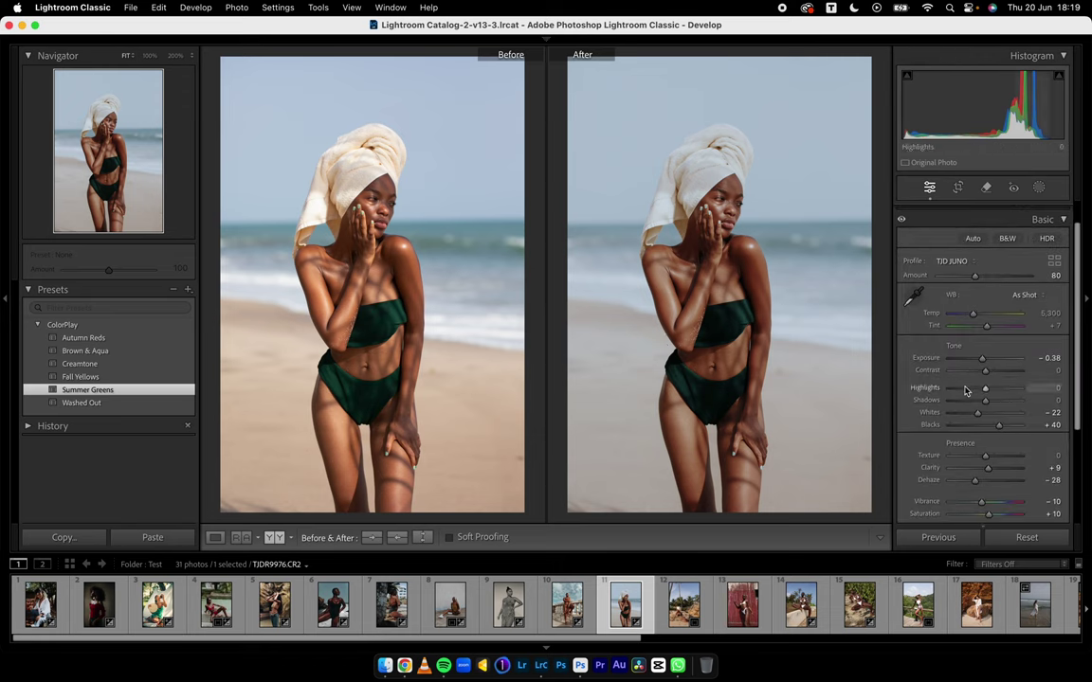
pyautogui.moveTo(964, 391)
pyautogui.mouseDown()
pyautogui.moveTo(957, 387)
pyautogui.moveTo(968, 390)
pyautogui.mouseUp()
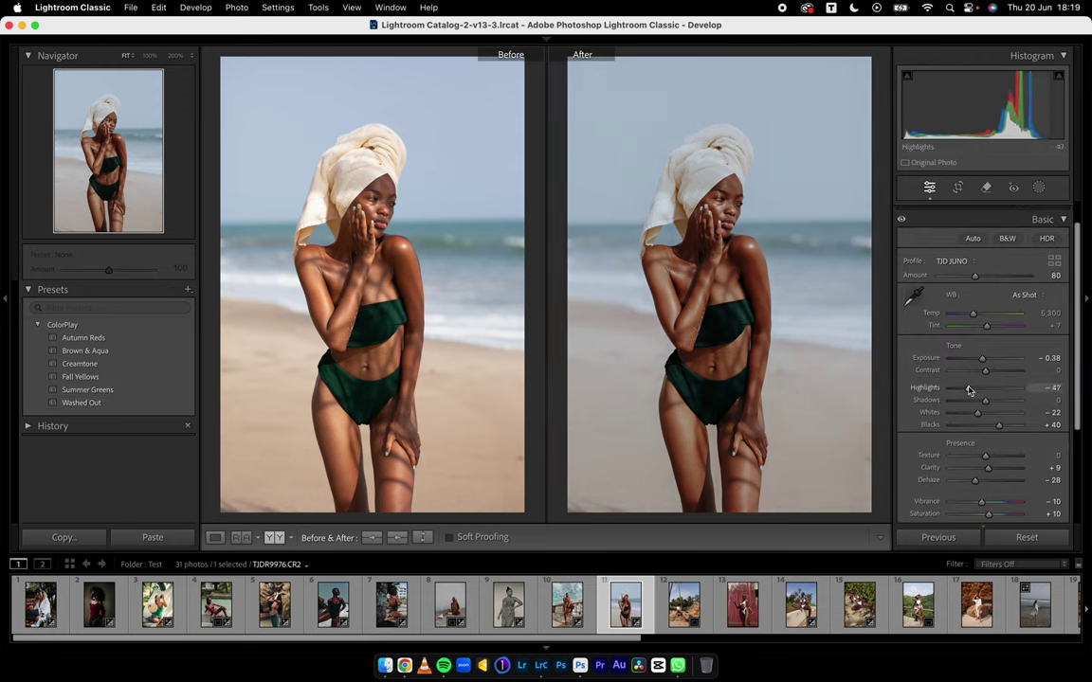
pyautogui.click(915, 220)
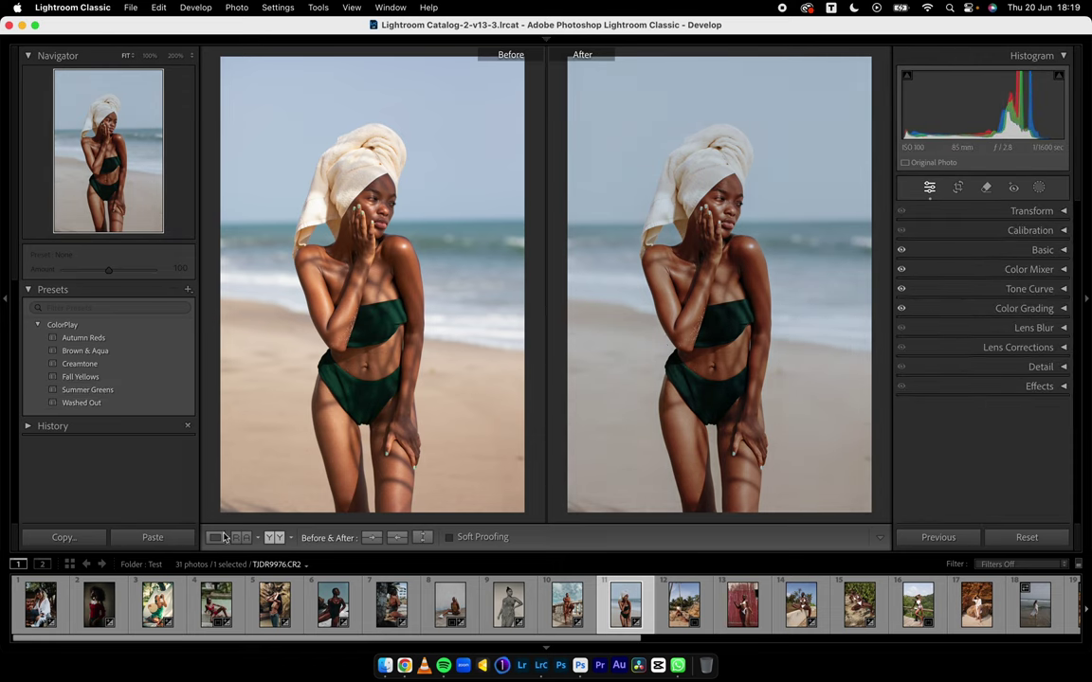
pyautogui.click(215, 537)
# Apply the Autumn Reds preset to the twelfth photo, the woman reclining on the sand, and open the thirteenth photo with the red wall
pyautogui.press('Right')
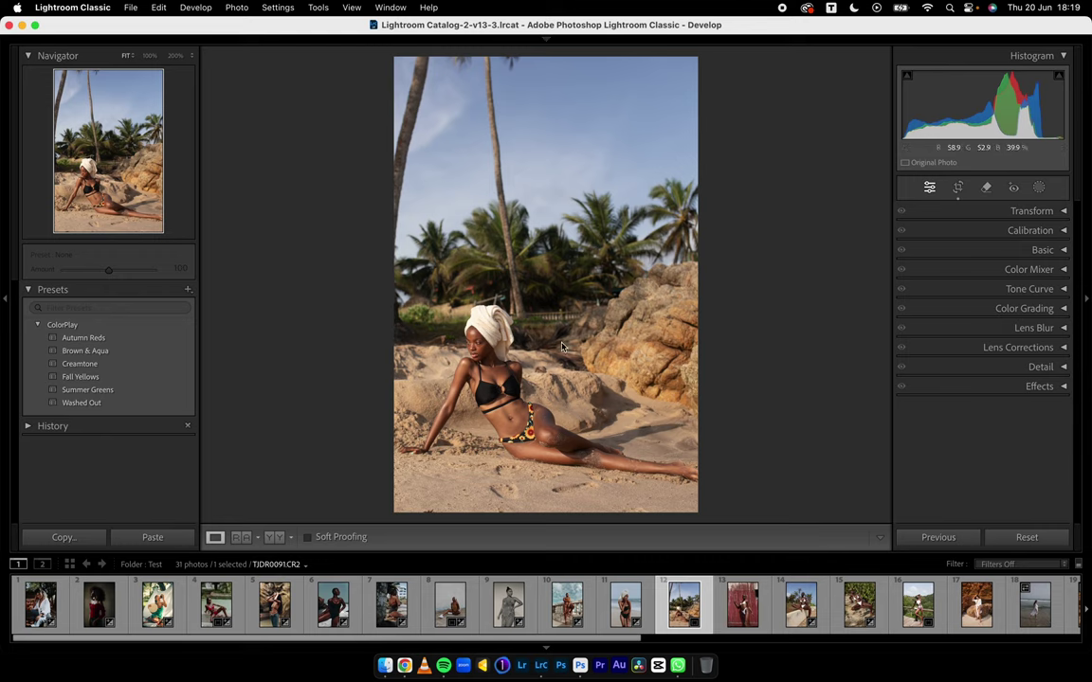
pyautogui.click(172, 337)
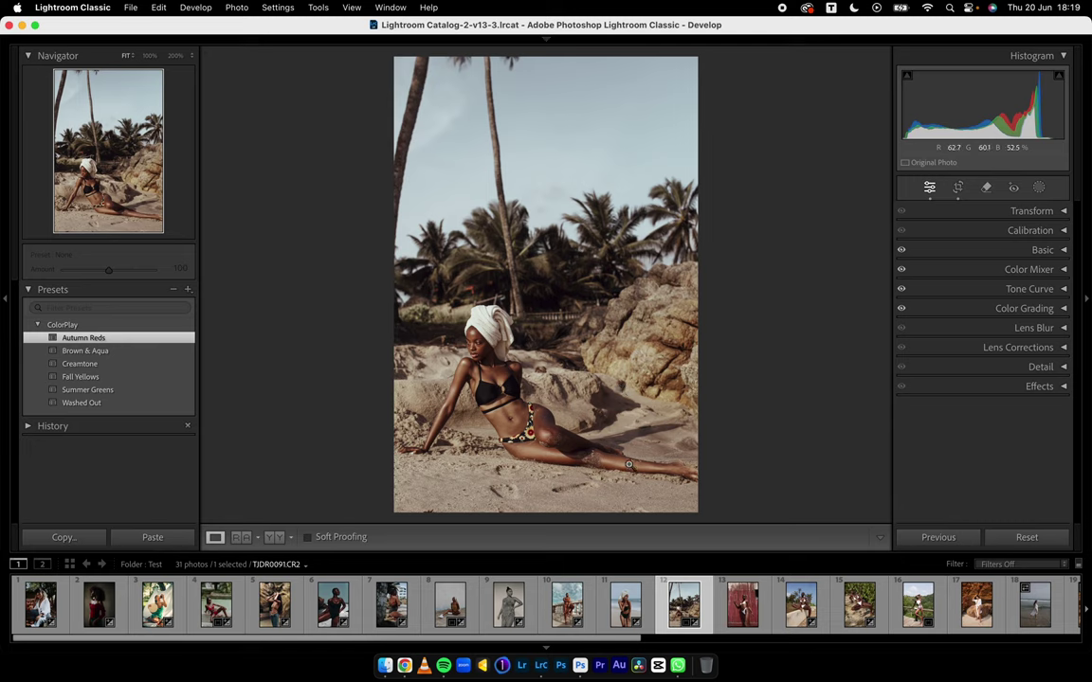
pyautogui.click(737, 604)
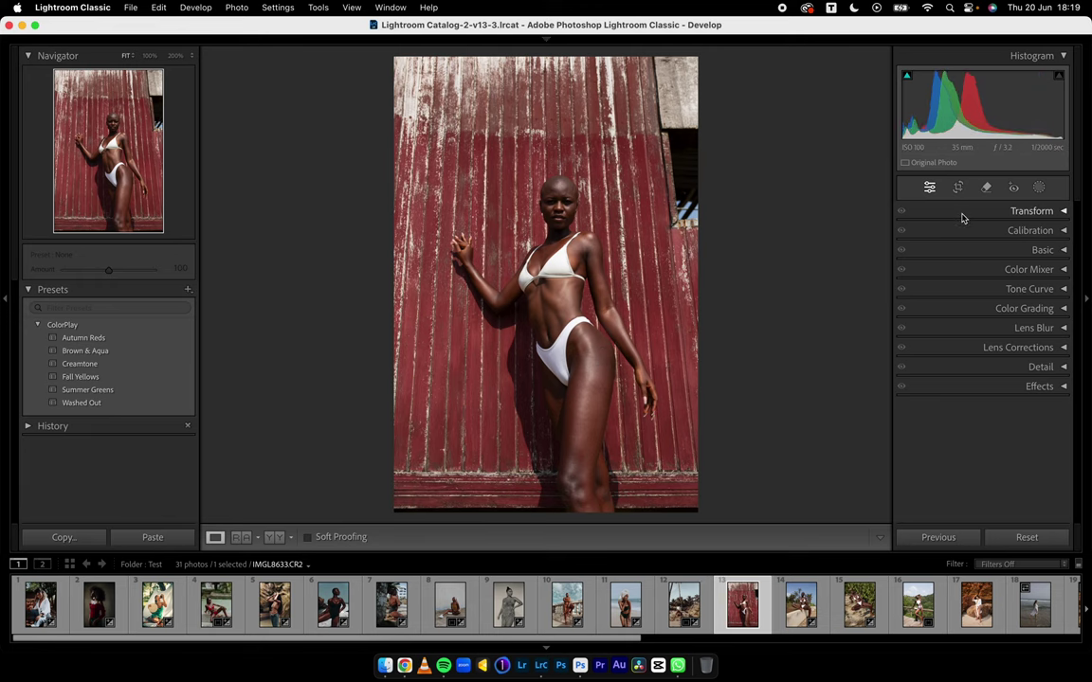
# Straighten the red-wall photo with the Auto Upright correction and crop it slightly tighter around the woman
pyautogui.click(1022, 211)
pyautogui.click(980, 254)
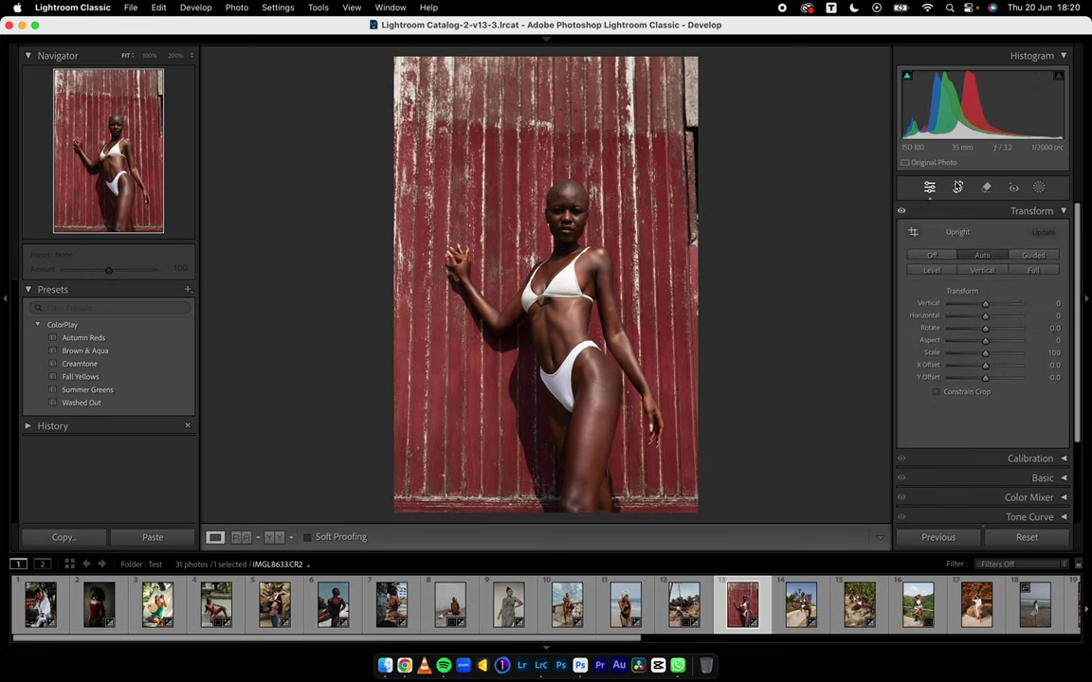
pyautogui.press('r')
pyautogui.moveTo(392, 234); pyautogui.dragTo(410, 235)
pyautogui.press('r')
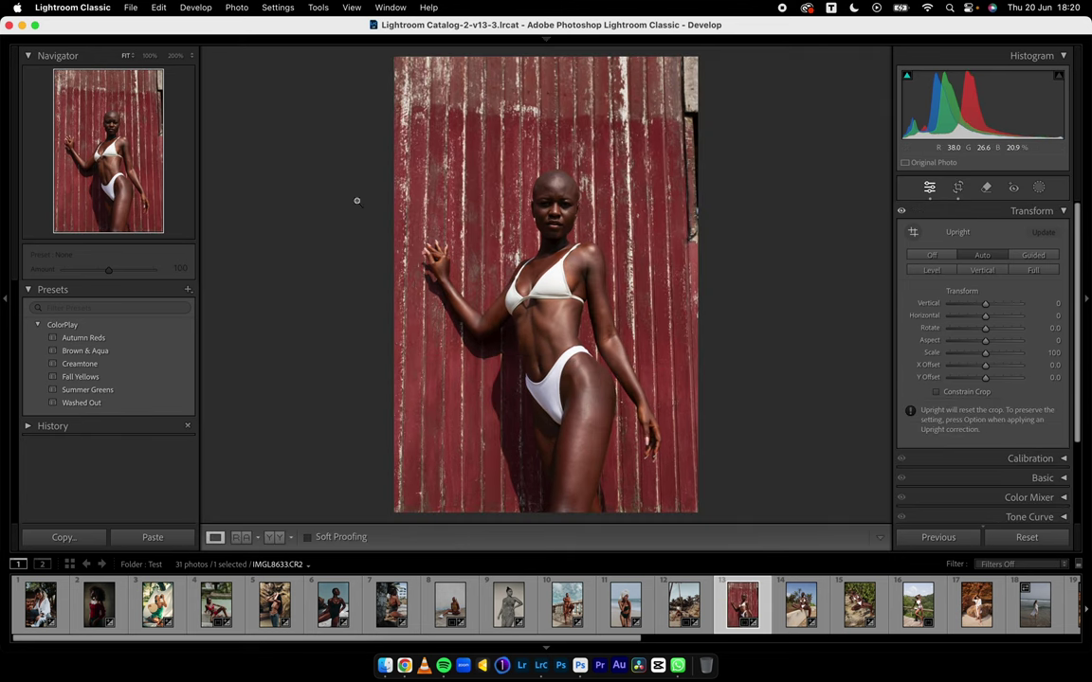
# Apply the Autumn Reds preset to the red-wall photo and raise Shadows to +86
pyautogui.click(142, 338)
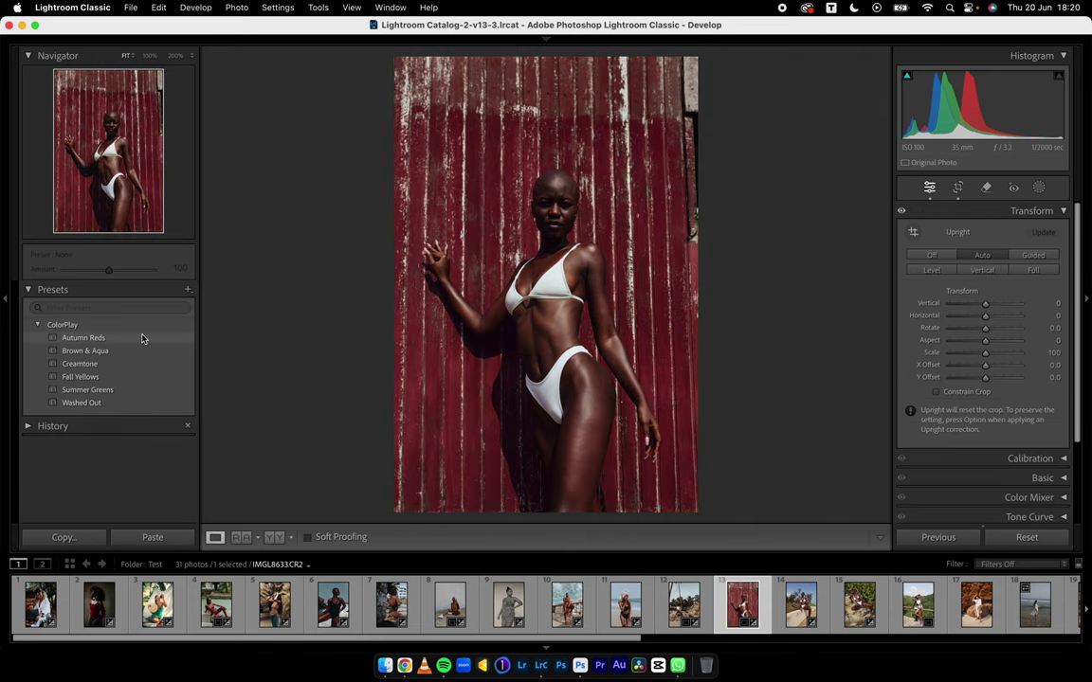
pyautogui.click(969, 211)
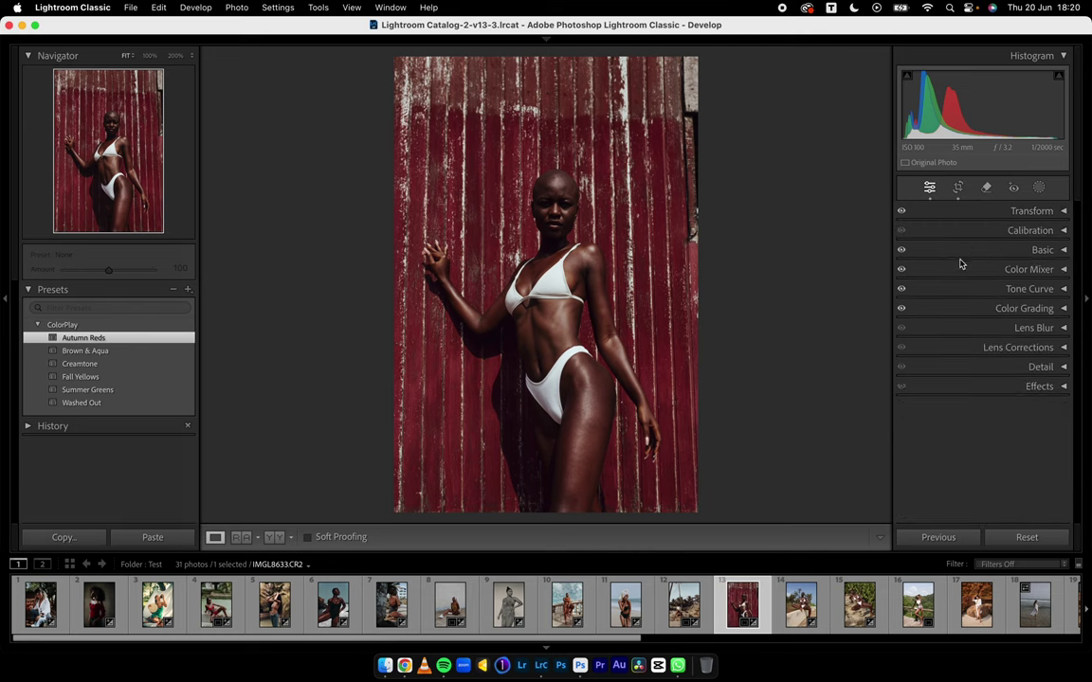
pyautogui.click(974, 249)
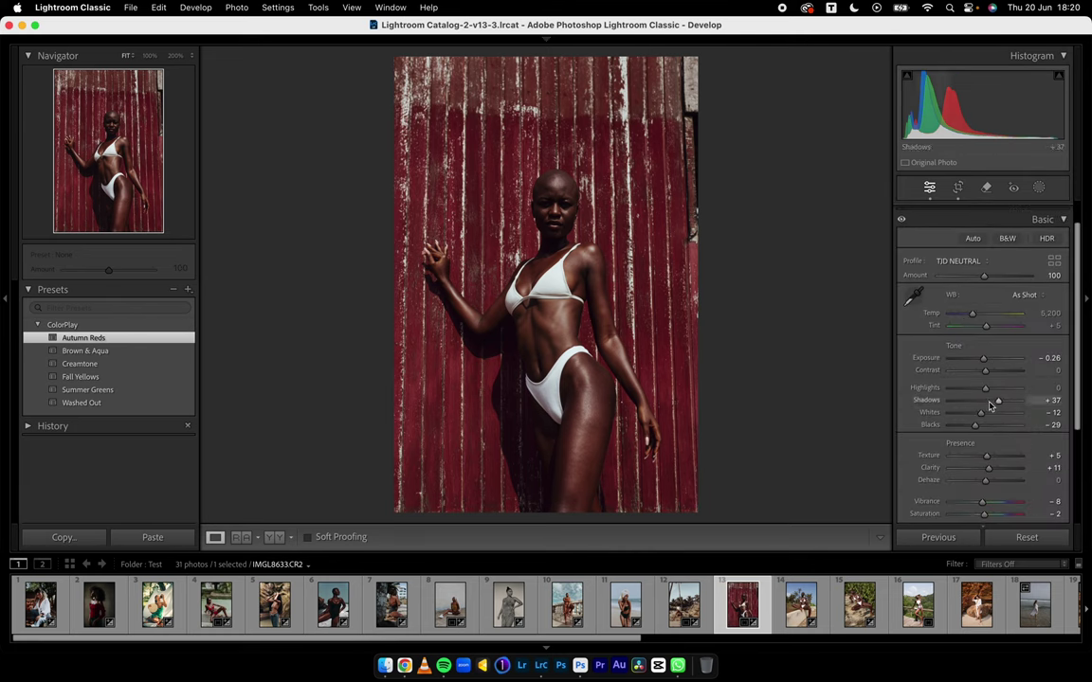
pyautogui.moveTo(1006, 405); pyautogui.dragTo(1019, 404)
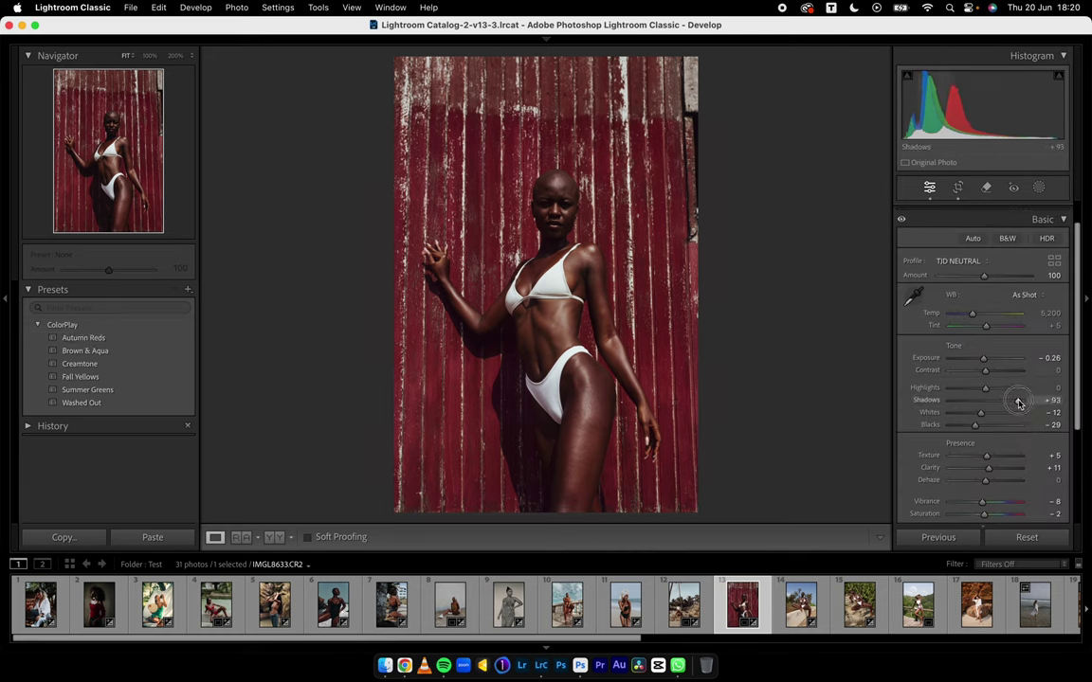
pyautogui.click(947, 219)
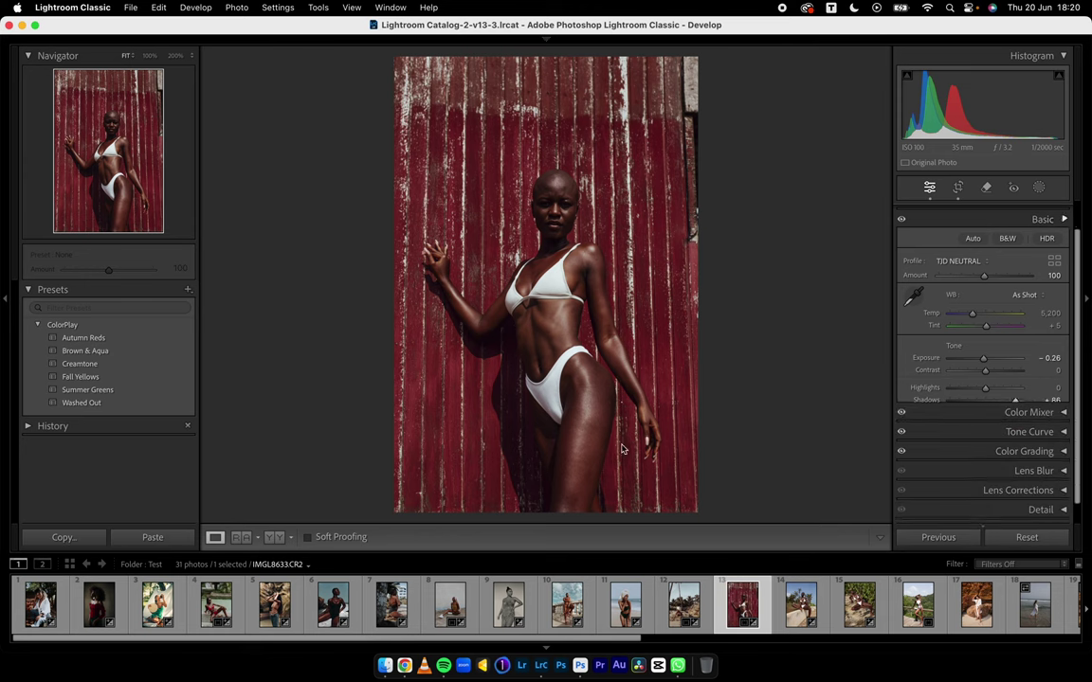
# Compare the red-wall photo before and after, and turn off its Upright correction
pyautogui.click(269, 537)
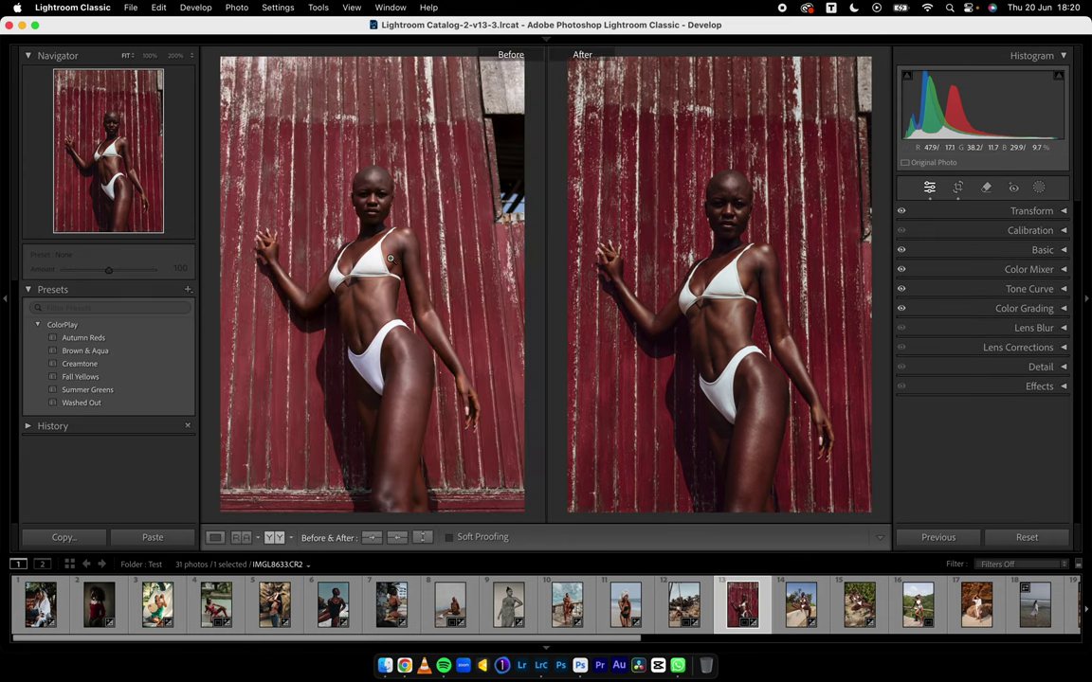
pyautogui.click(987, 211)
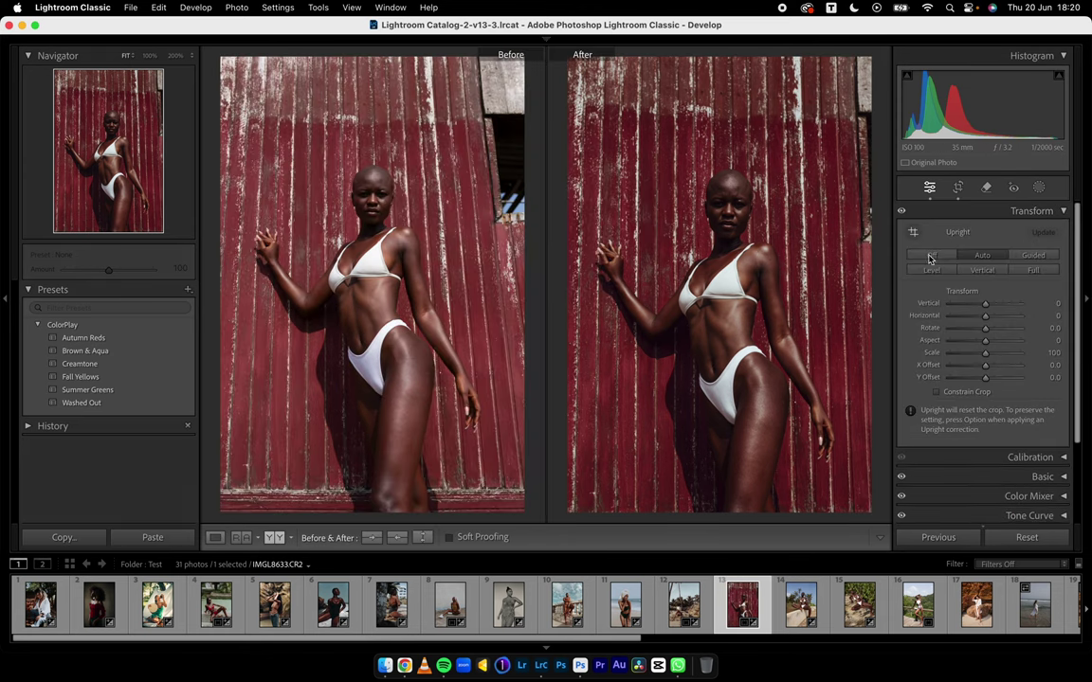
pyautogui.click(924, 256)
pyautogui.click(957, 212)
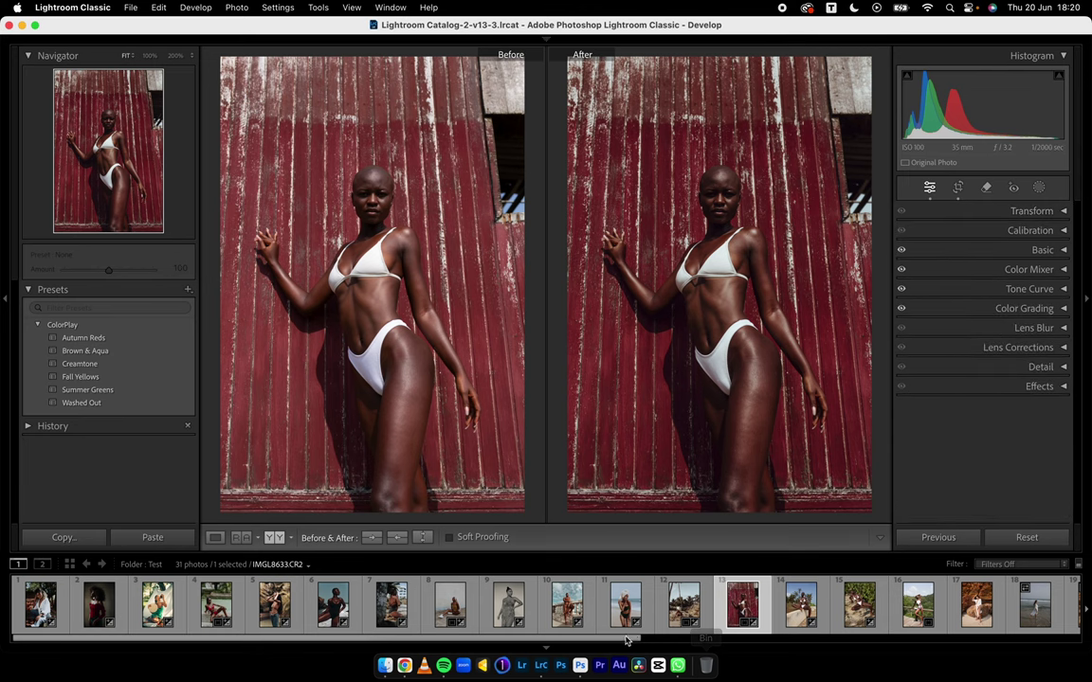
# Apply the Summer Greens preset to the fourteenth photo, the woman seated on the low wall, and collapse the preset list
pyautogui.hscroll(10, 807, 634)
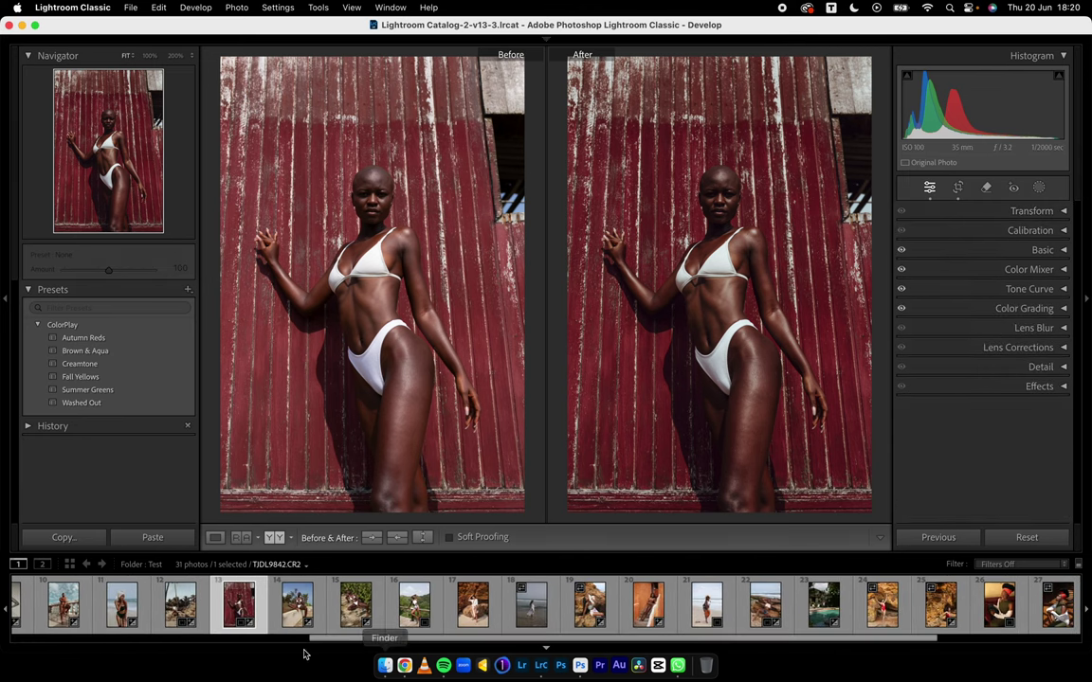
pyautogui.click(298, 603)
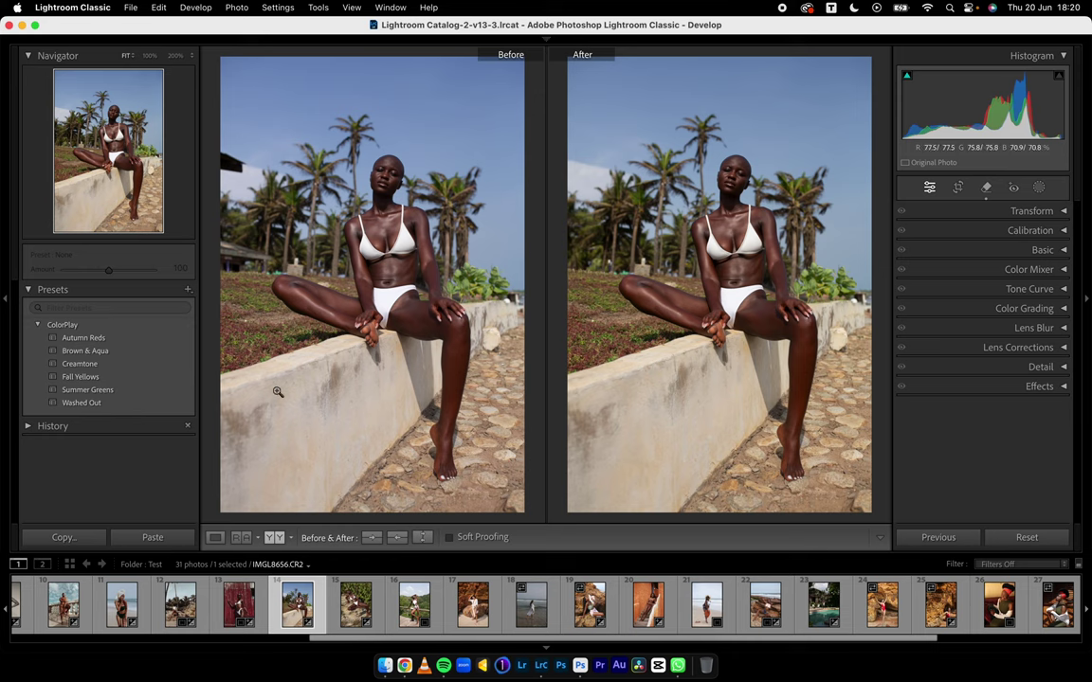
pyautogui.click(124, 397)
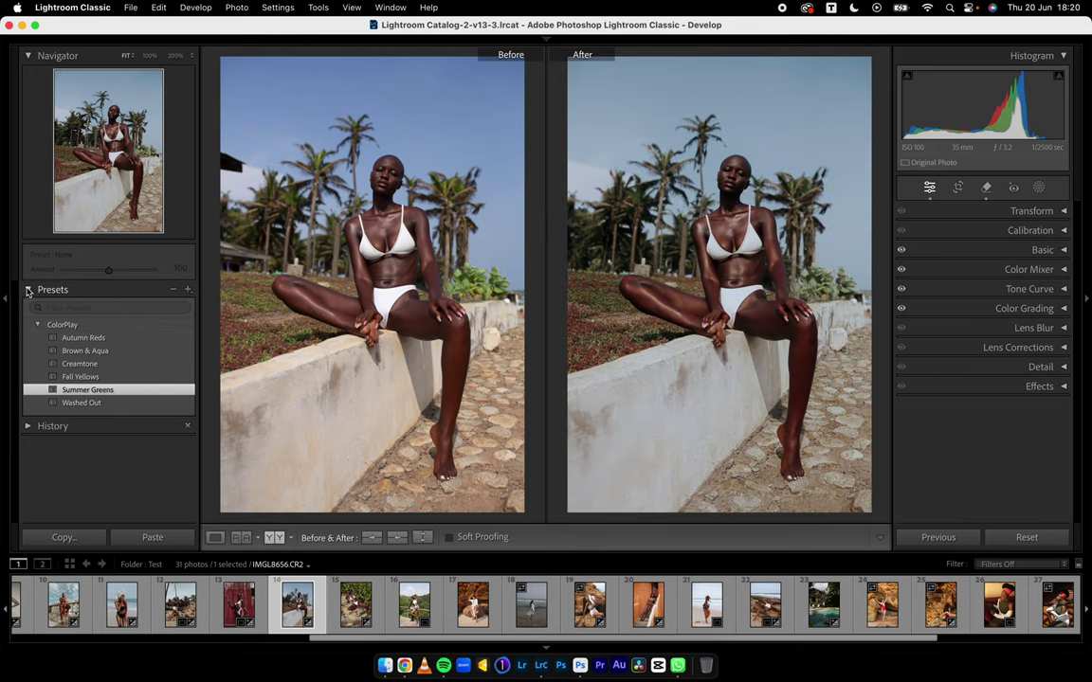
pyautogui.click(28, 289)
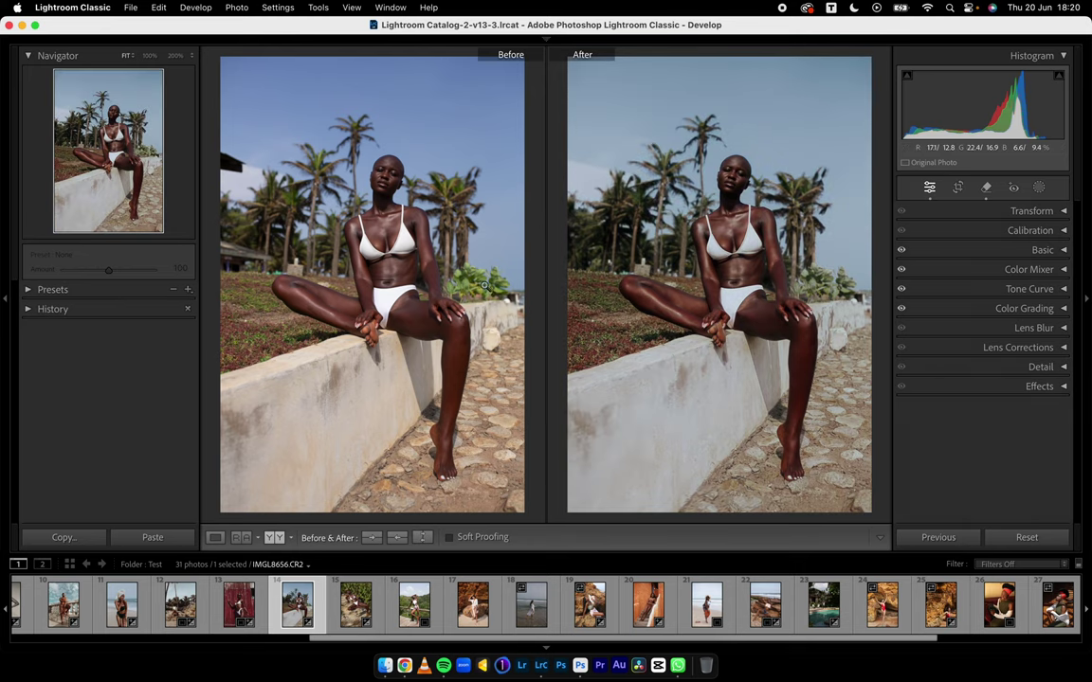
# Return to the single-photo view and apply the Autumn Reds preset to the fifteenth photo, the woman reclining beside the cacti
pyautogui.click(215, 537)
pyautogui.click(27, 289)
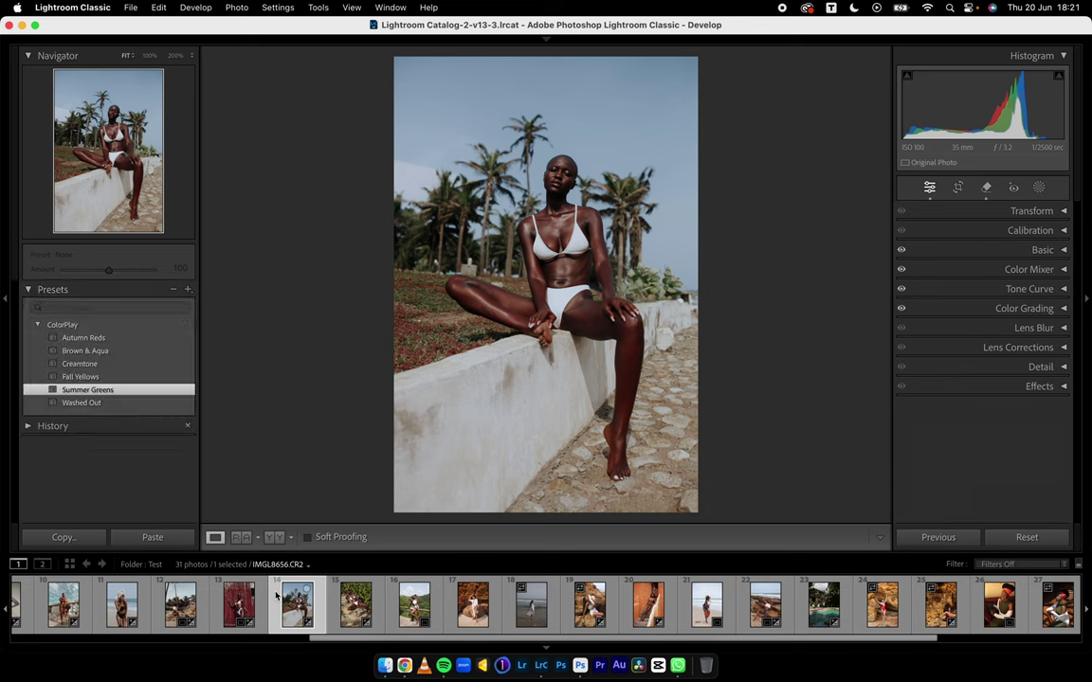
pyautogui.press('Right')
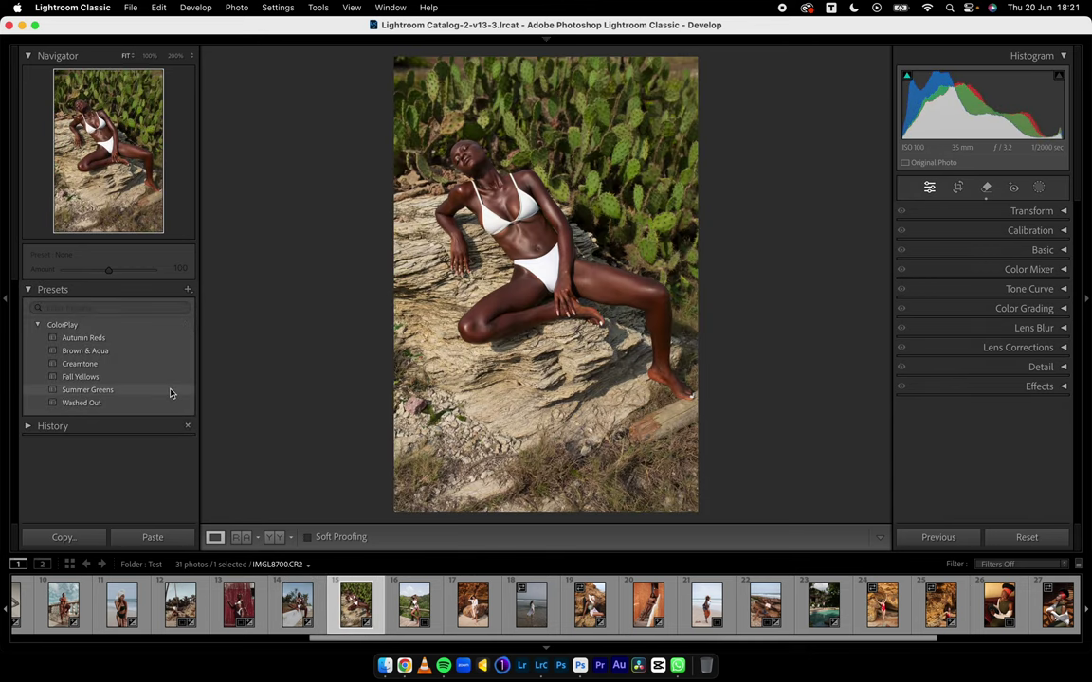
pyautogui.click(169, 391)
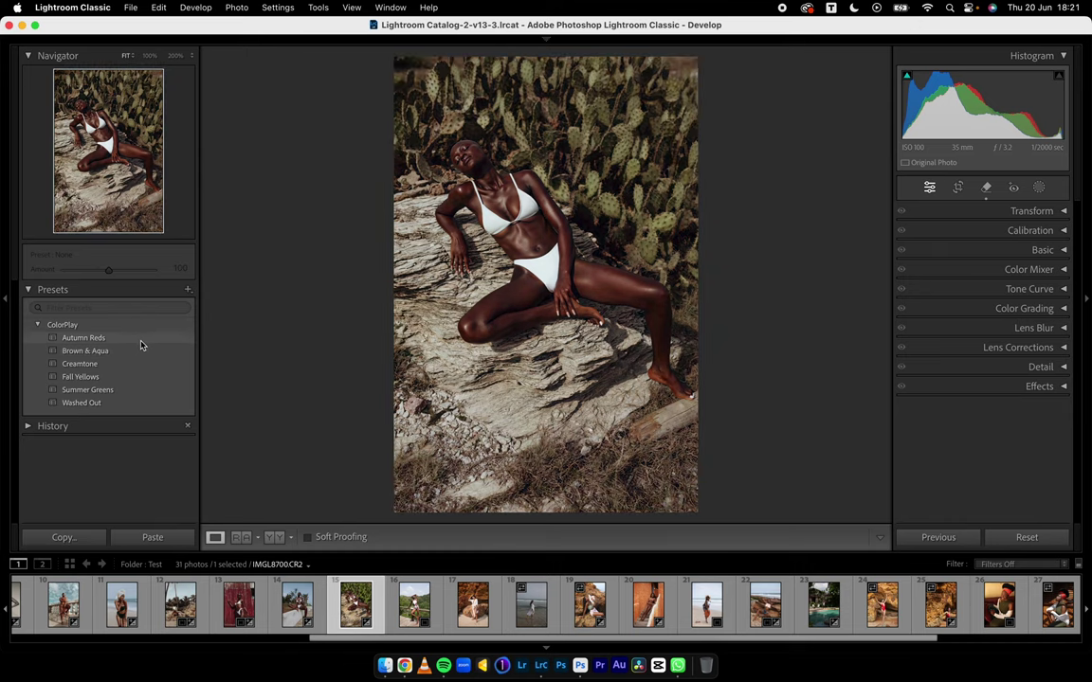
pyautogui.click(141, 340)
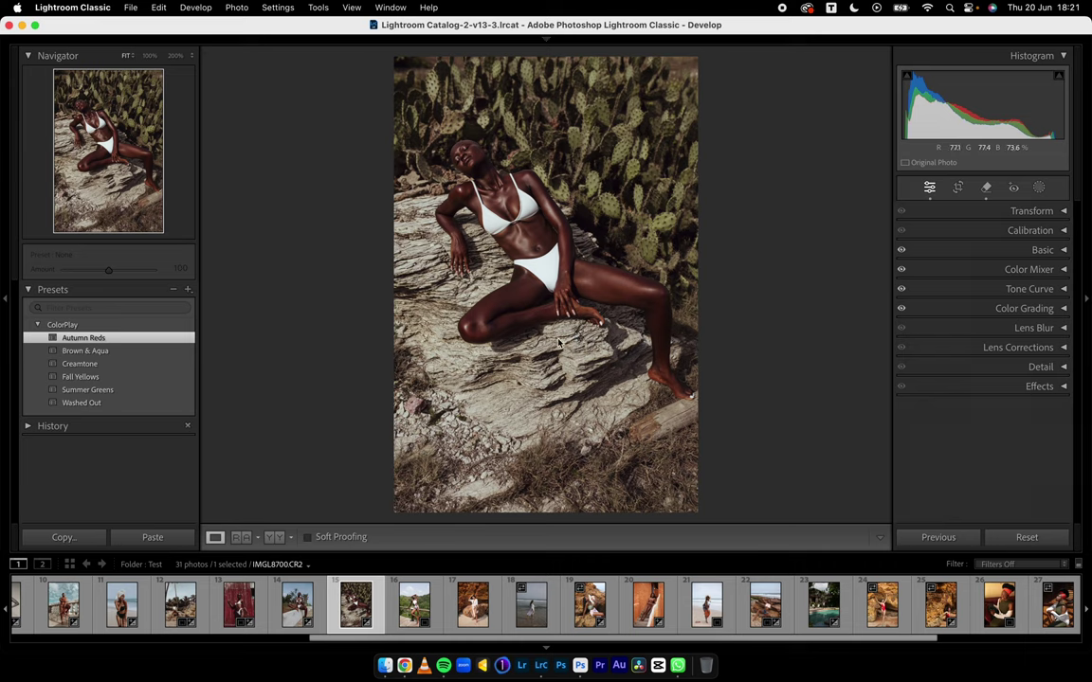
# Apply the Summer Greens preset to the sixteenth photo, the woman leaning on the wooden railing, and lower Exposure to -0.94
pyautogui.click(399, 616)
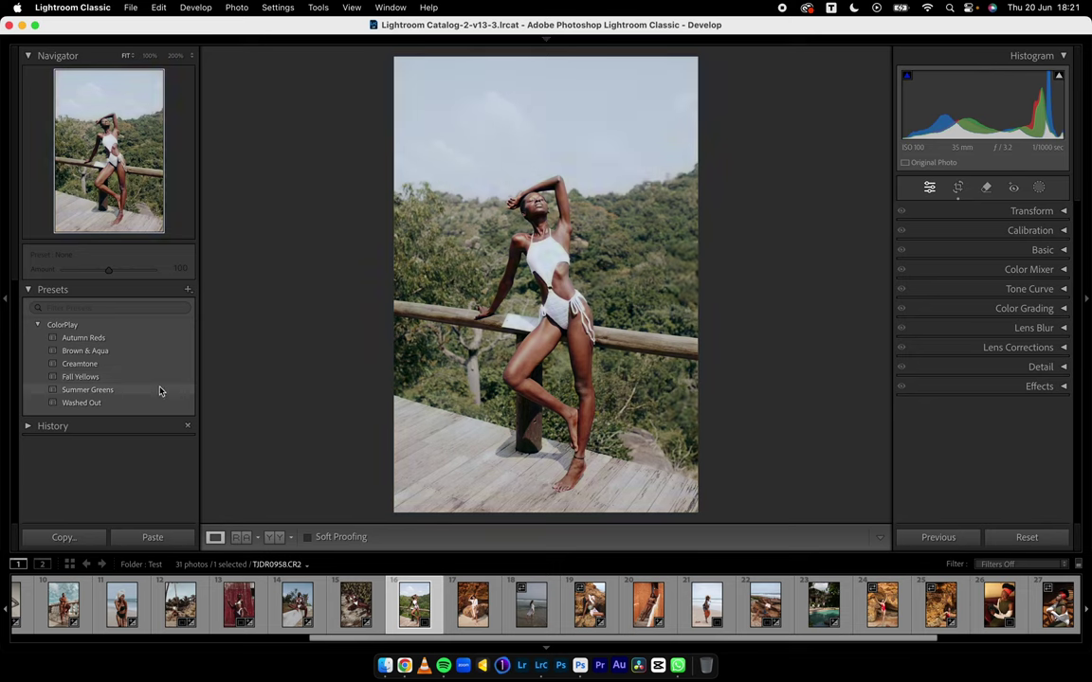
pyautogui.click(160, 390)
pyautogui.press('super+z')
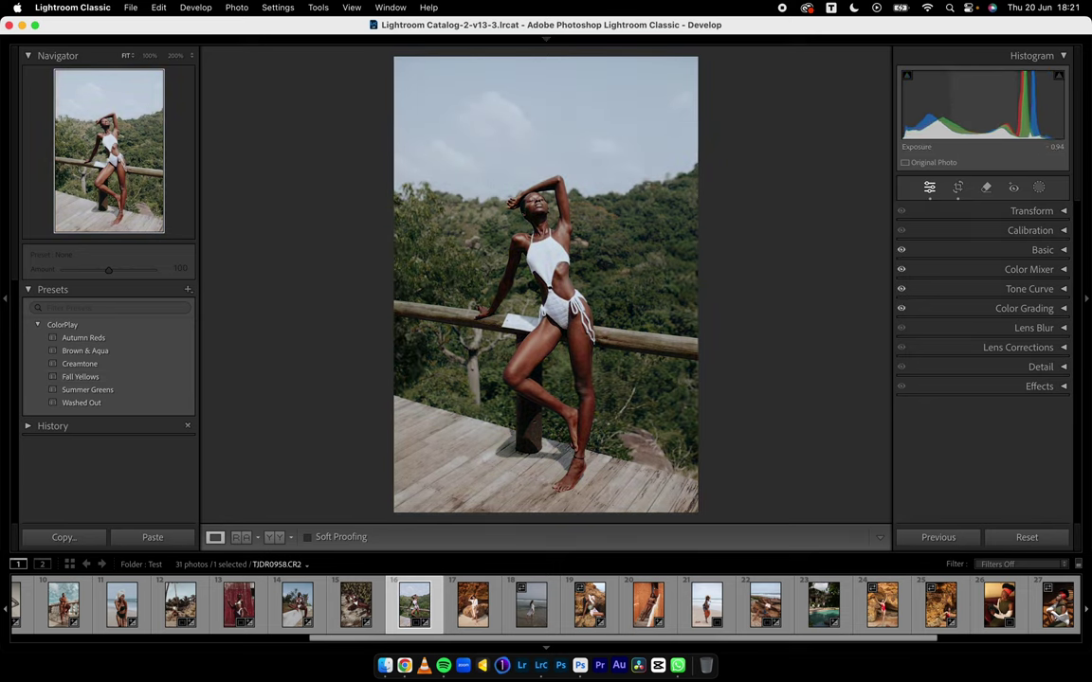
# Raise the Shadows and lower the Highlights of the wooden-railing photo
pyautogui.moveTo(938, 121); pyautogui.dragTo(955, 122)
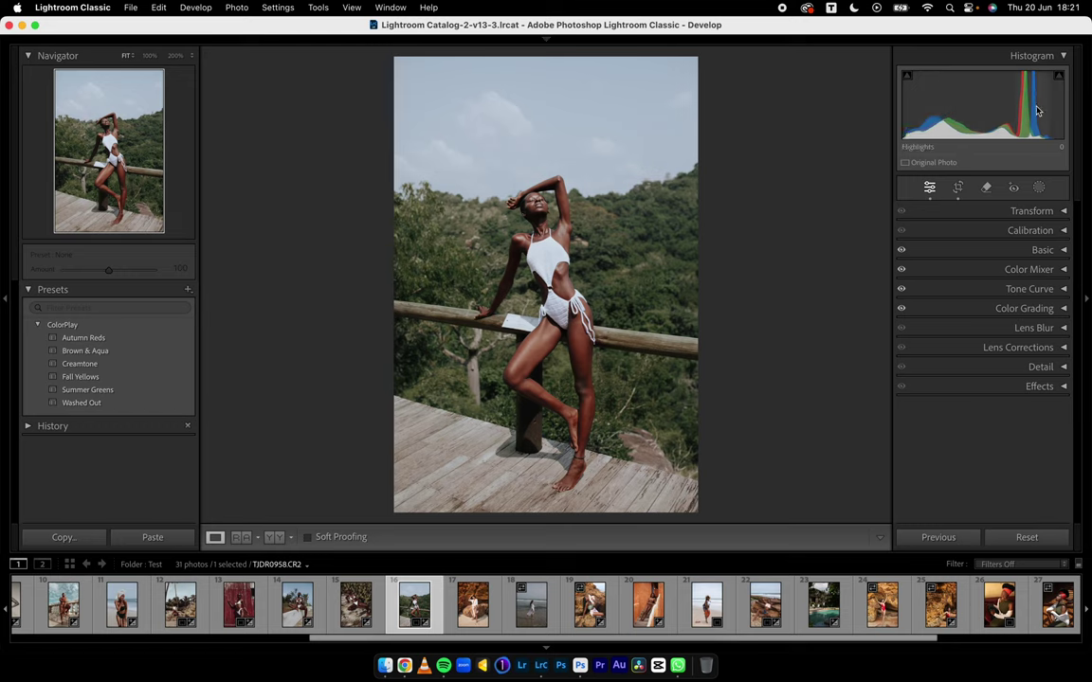
pyautogui.moveTo(1026, 104); pyautogui.dragTo(1004, 104)
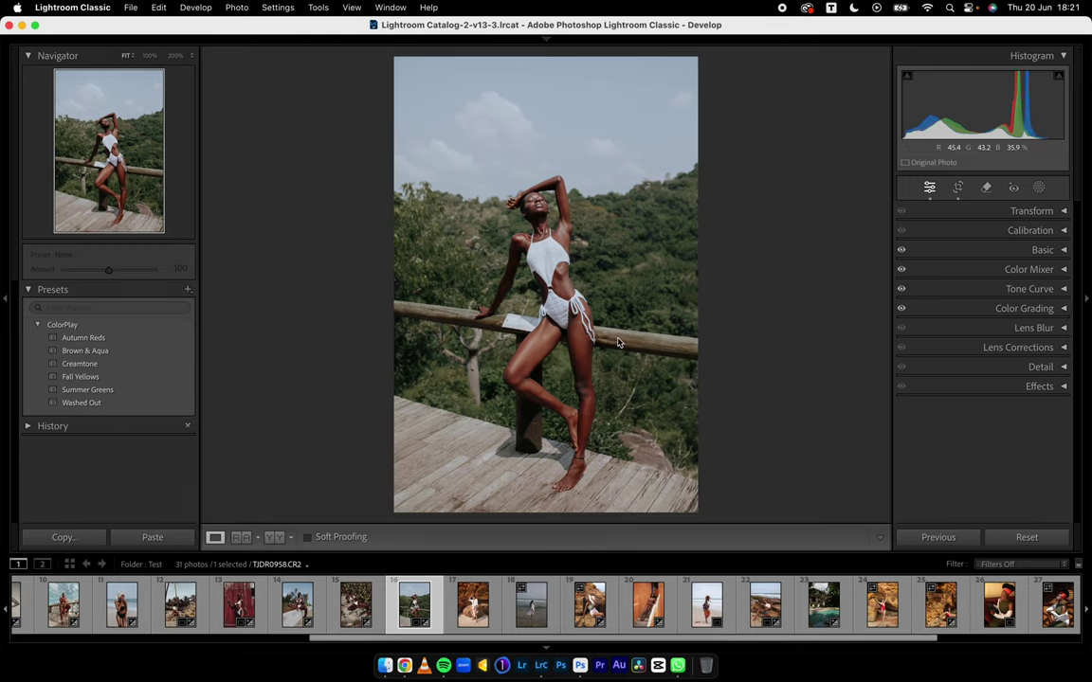
pyautogui.scroll(6, 617, 343)
pyautogui.scroll(-6, 664, 316)
# Apply the Creamtone preset to the seventeenth photo, the woman in white standing before the red rocks
pyautogui.press('Right')
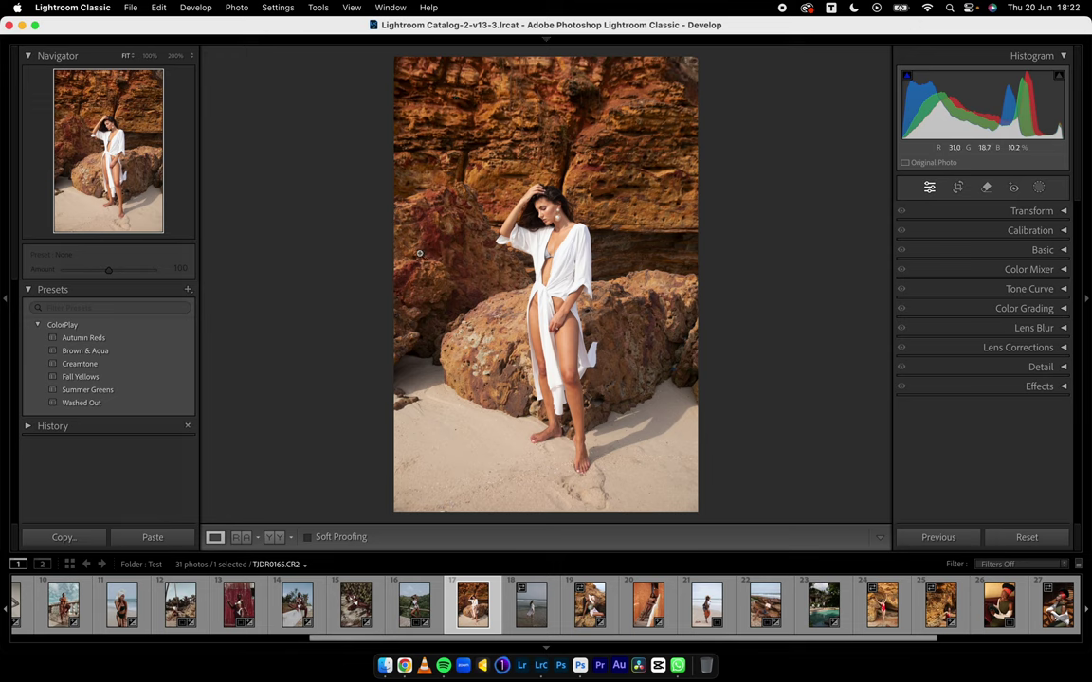
pyautogui.click(136, 364)
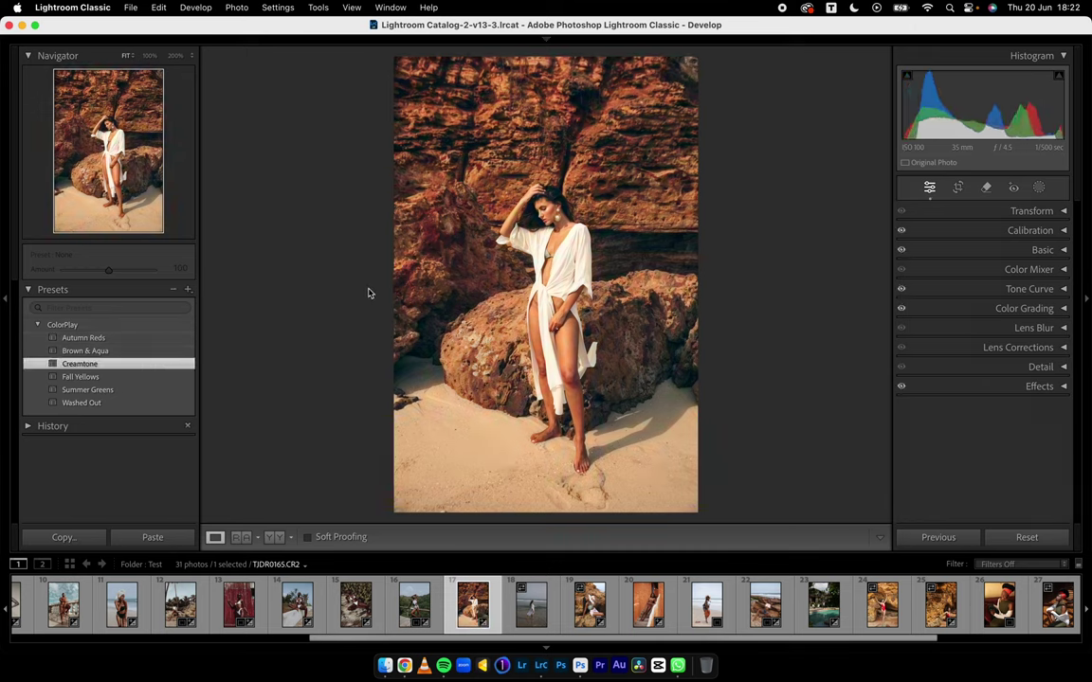
# Apply the Summer Greens preset to the eighteenth photo, the woman walking in the surf, and straighten it with the Auto Upright correction
pyautogui.press('Right')
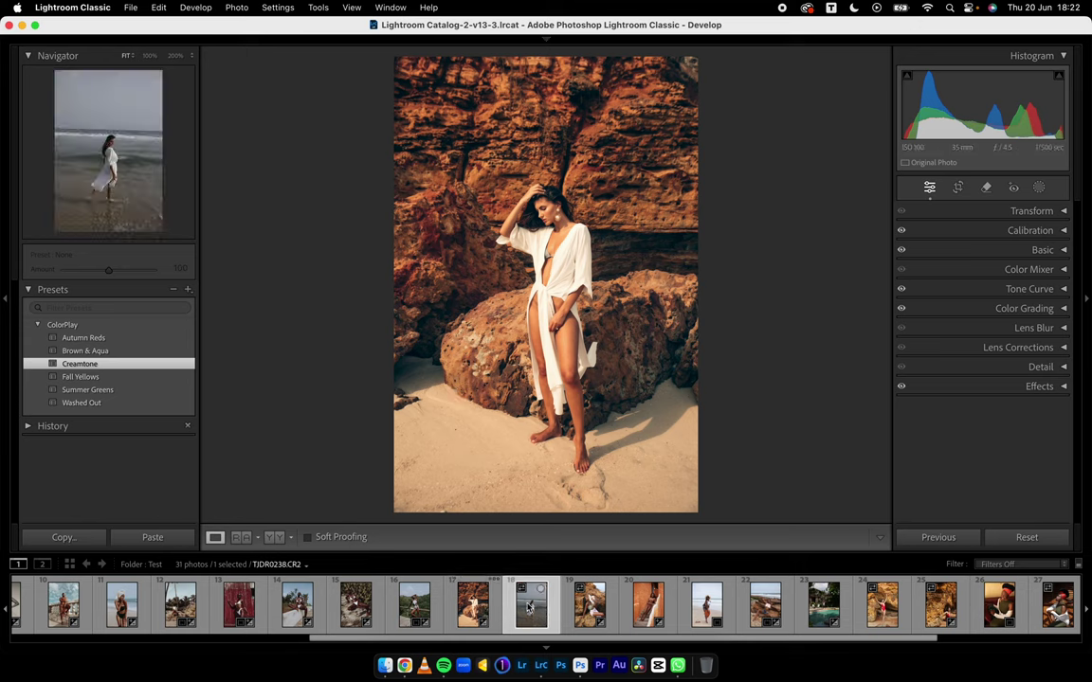
pyautogui.click(163, 389)
pyautogui.press('super+z')
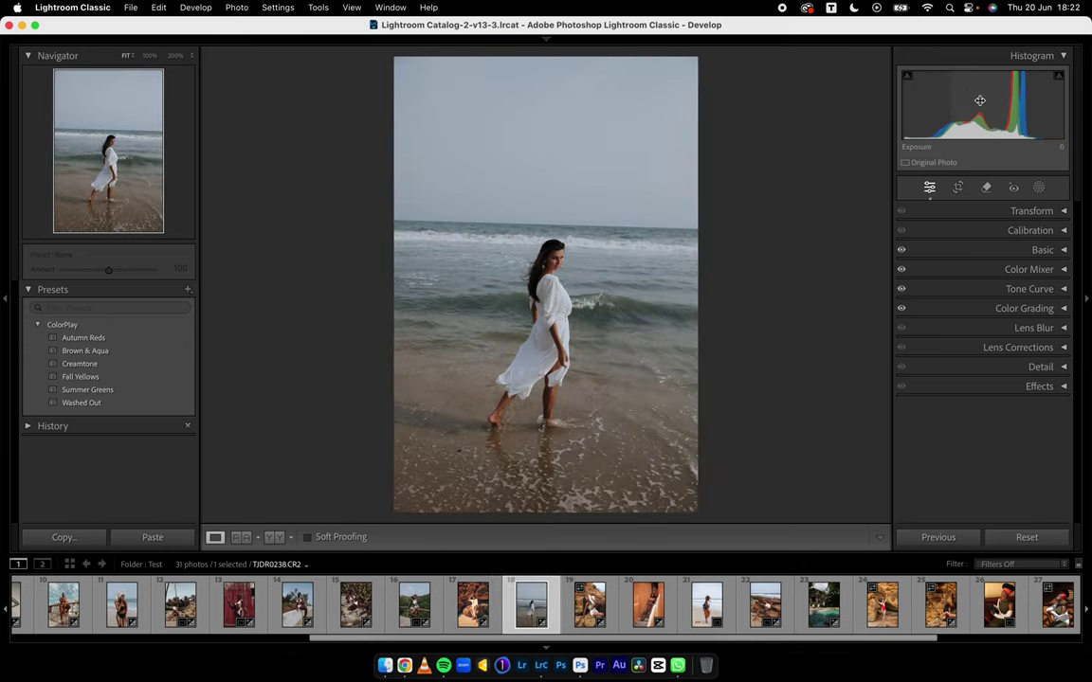
pyautogui.click(960, 212)
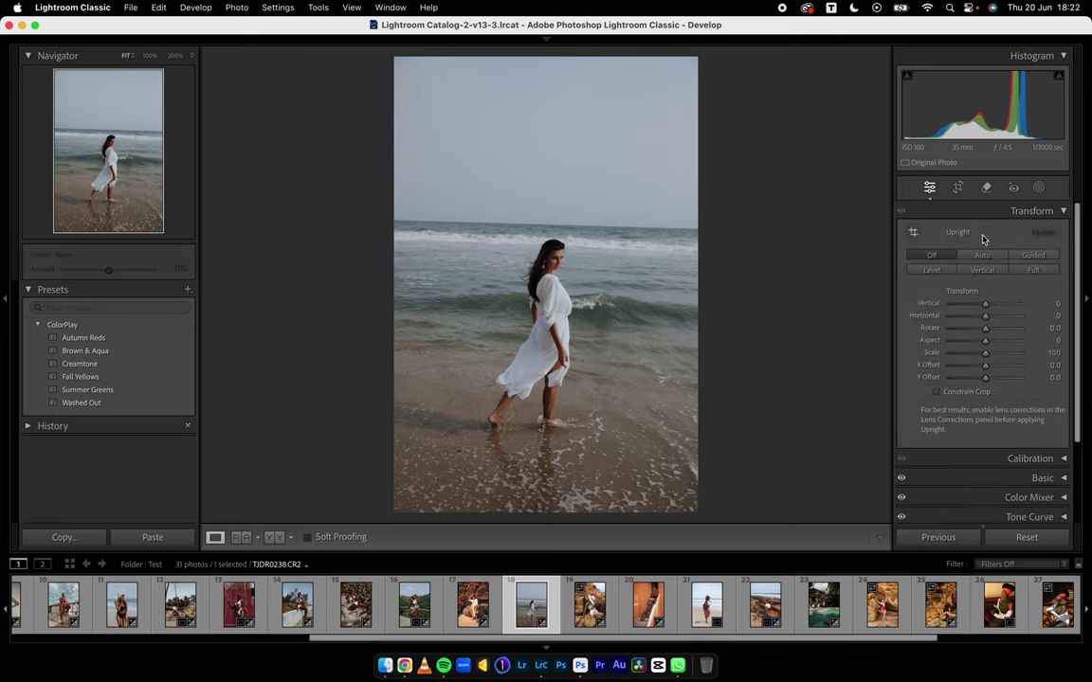
pyautogui.click(982, 255)
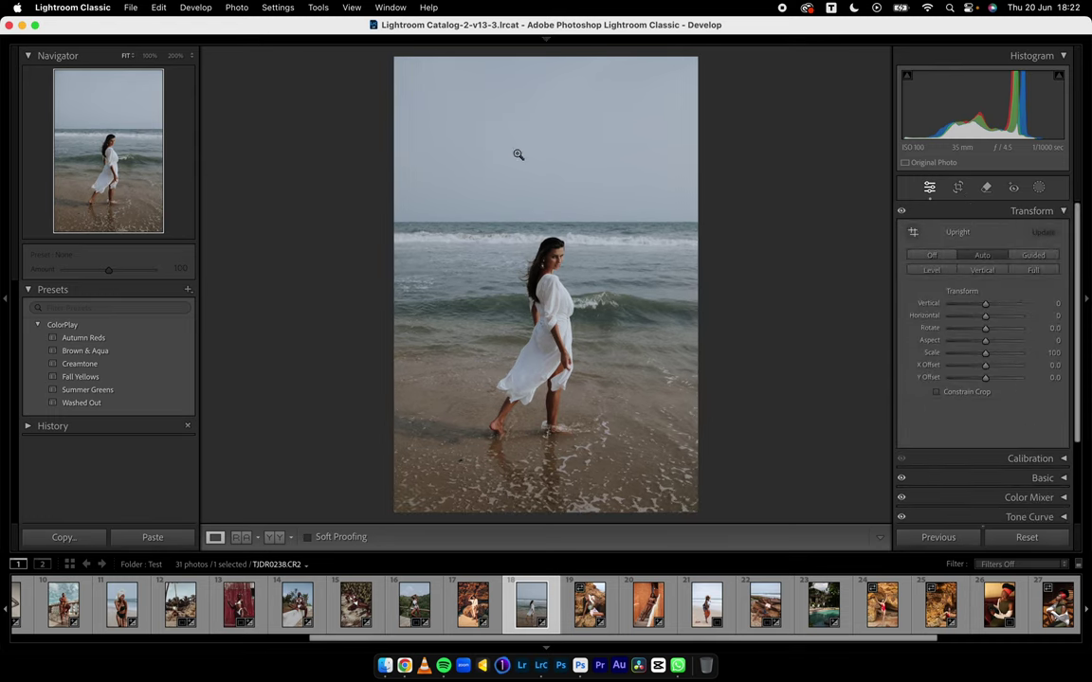
pyautogui.click(982, 211)
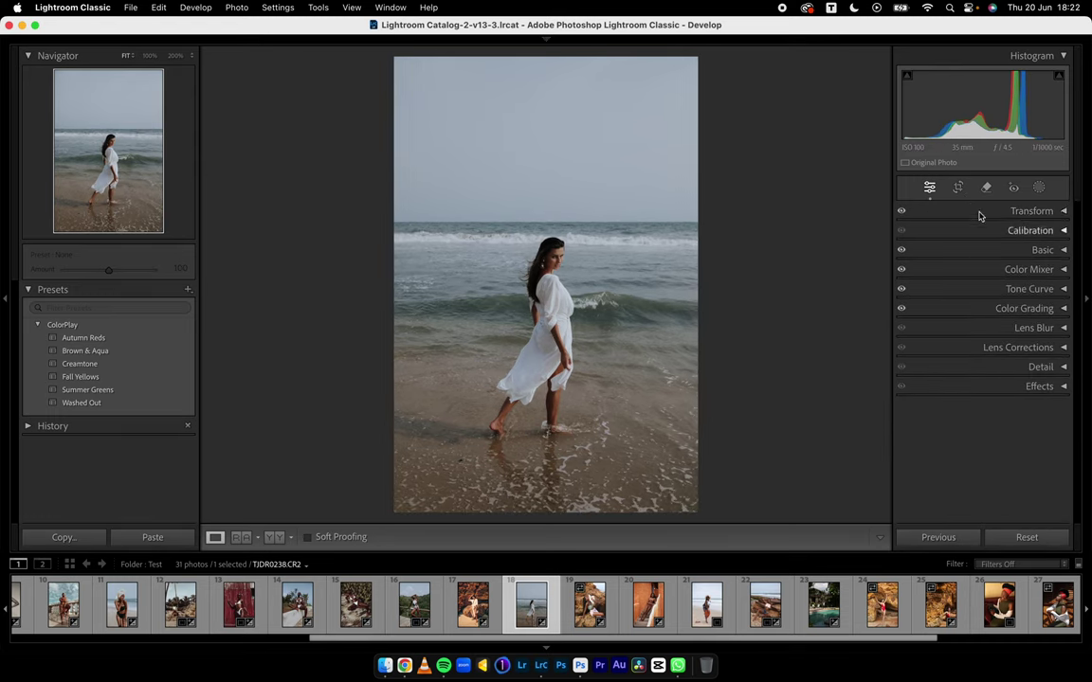
# Brighten the tones of the surf photo and compare it before and after
pyautogui.moveTo(924, 106); pyautogui.dragTo(995, 104)
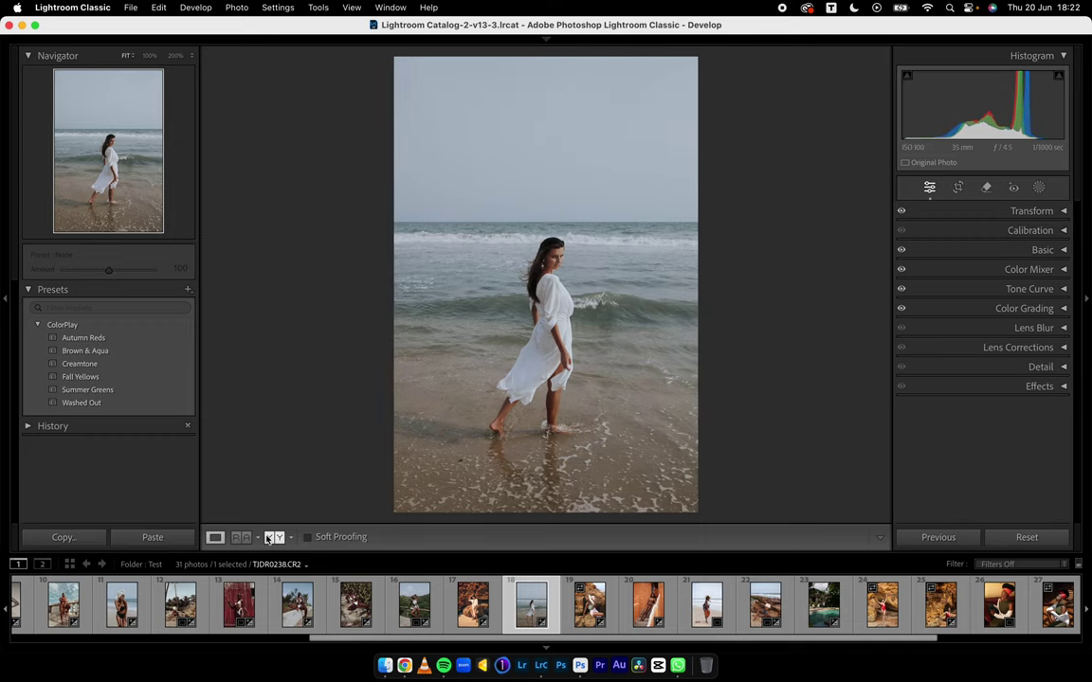
pyautogui.press('y')
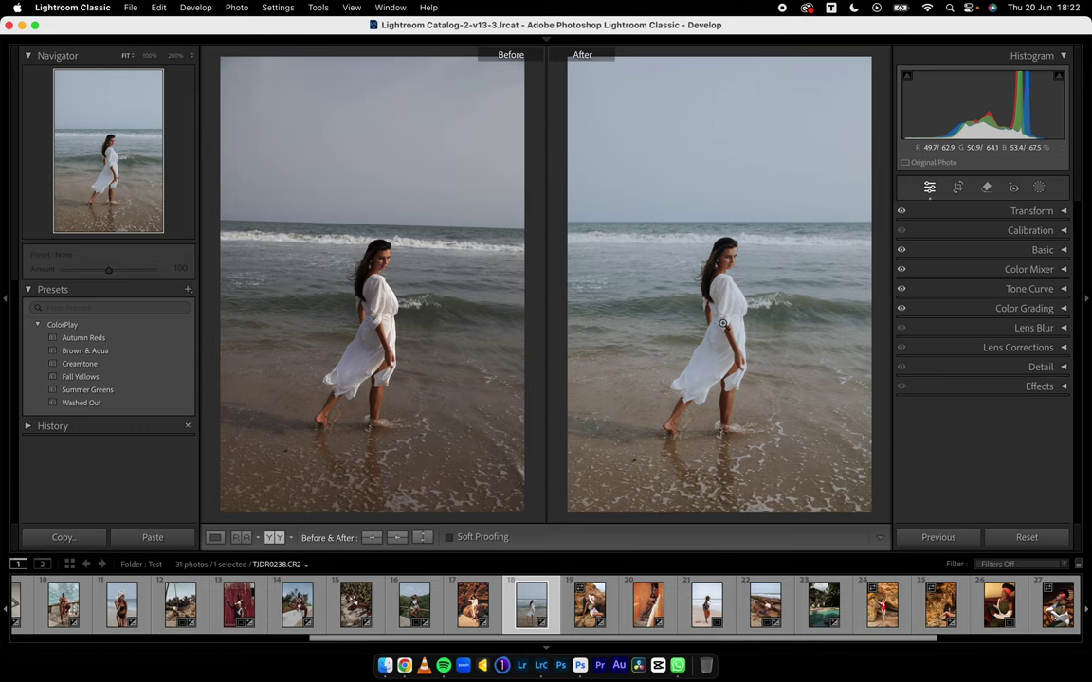
pyautogui.click(216, 538)
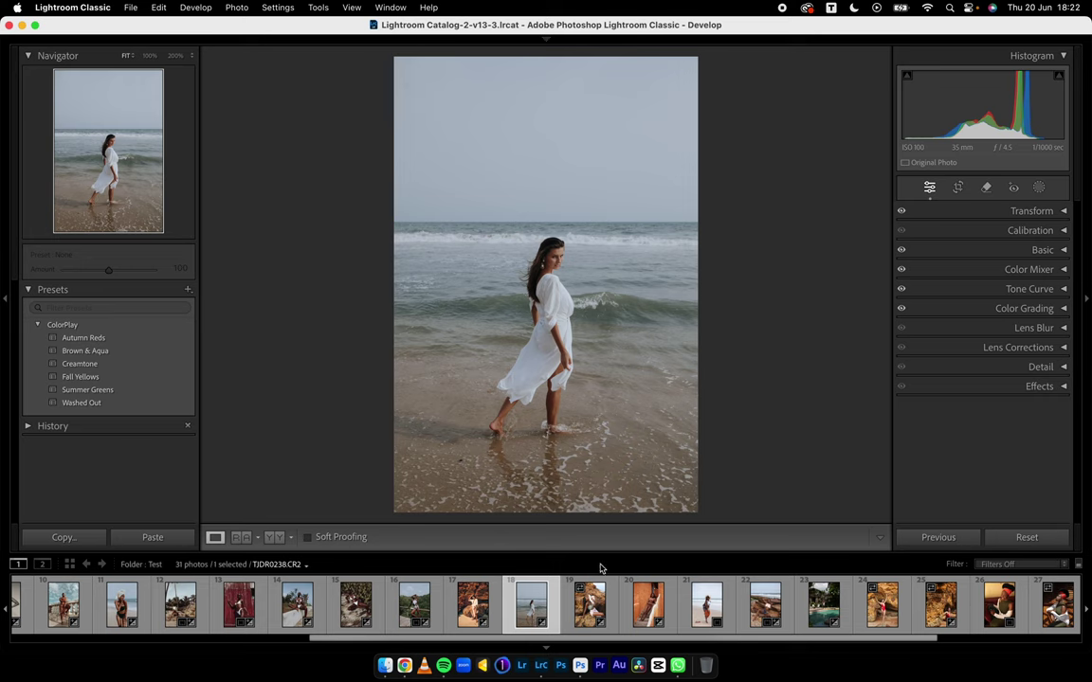
# Open the nineteenth photo, the woman holding a hat on the rocks, and try the Fall Yellows preset
pyautogui.click(589, 604)
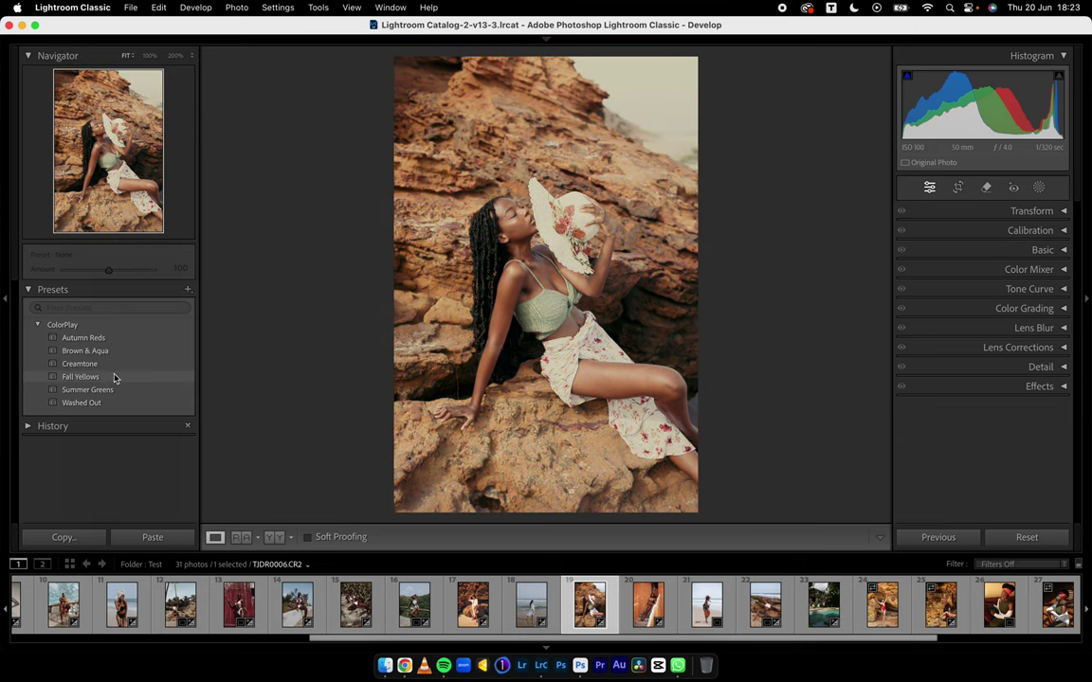
pyautogui.click(114, 377)
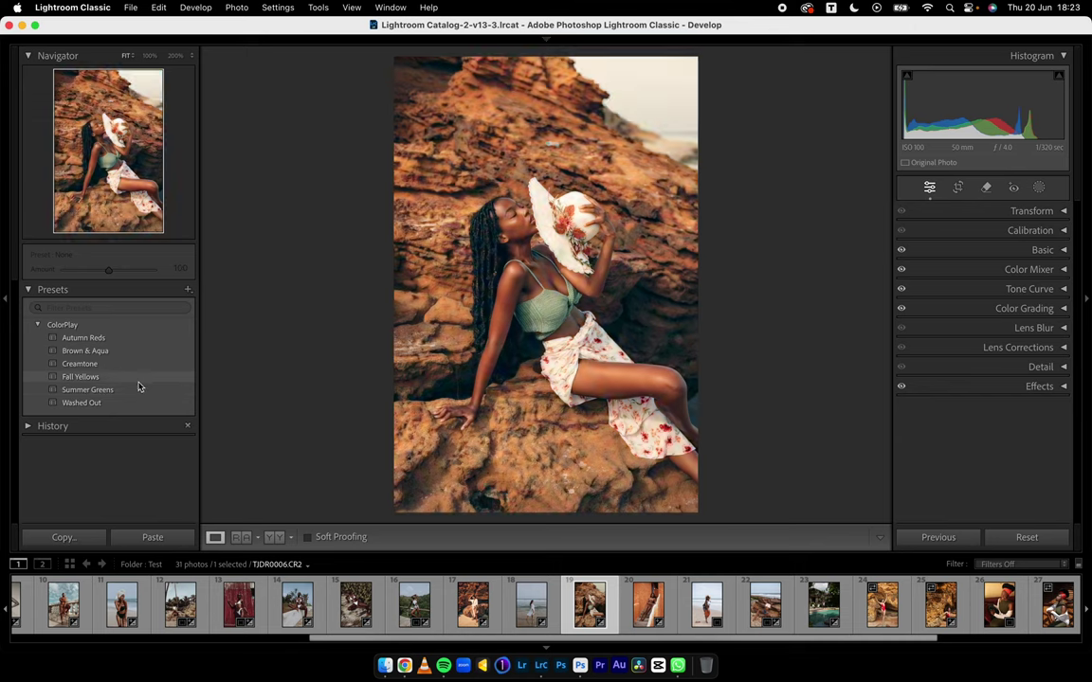
# Try the Summer Greens preset on the hat photo with Blue saturation at +25 and Blue hue at -15
pyautogui.click(136, 393)
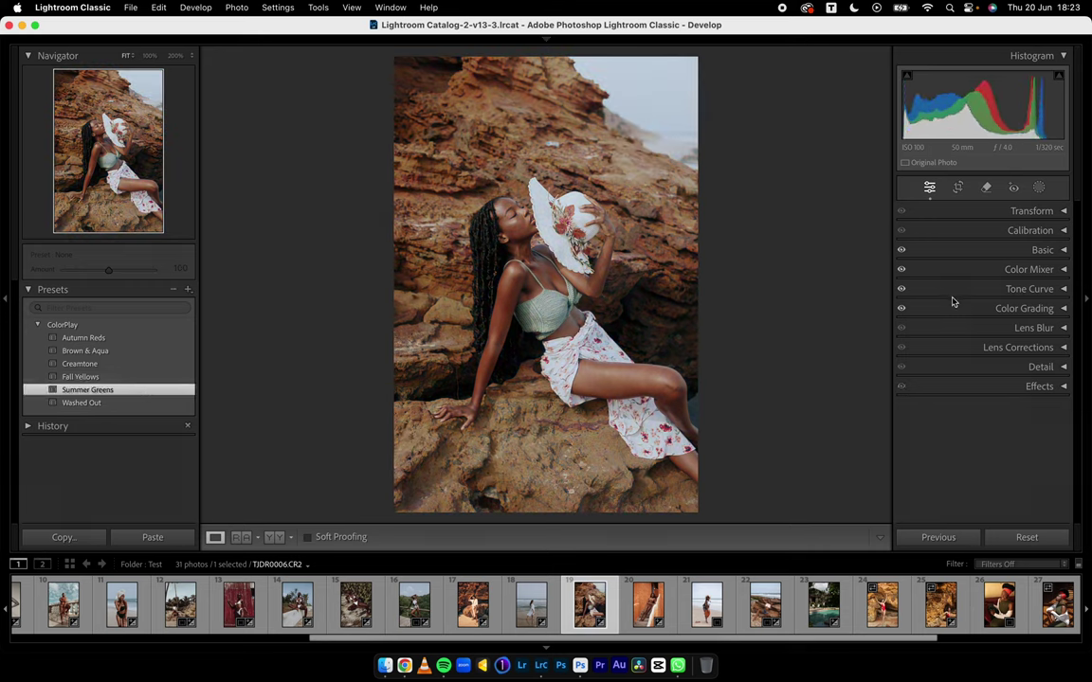
pyautogui.click(985, 270)
pyautogui.click(926, 325)
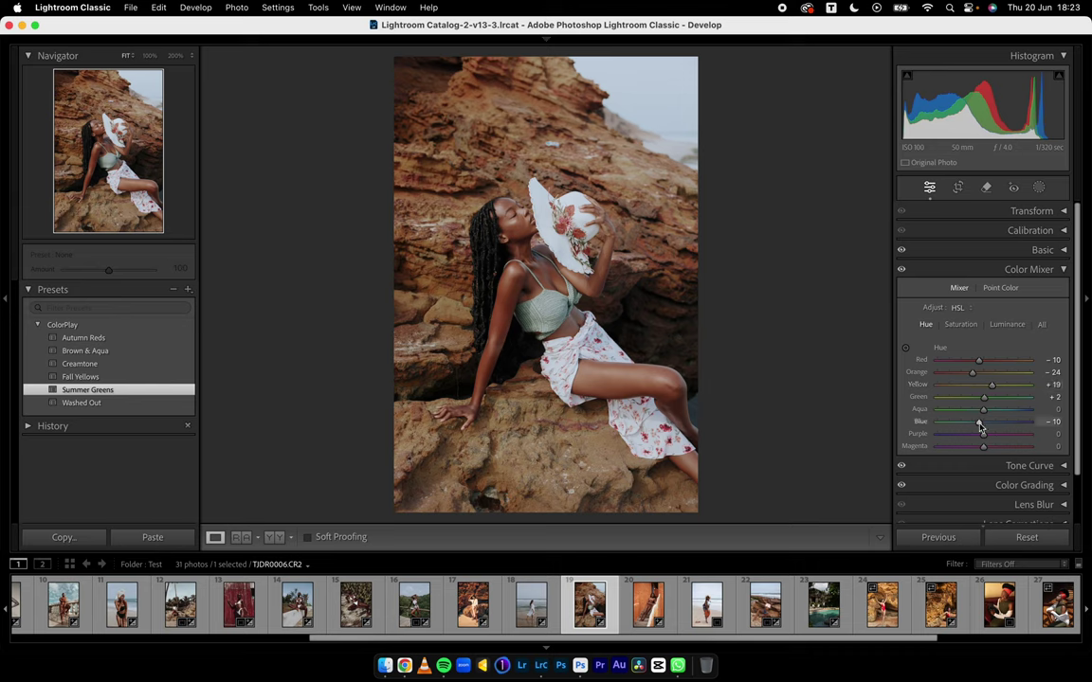
pyautogui.click(965, 326)
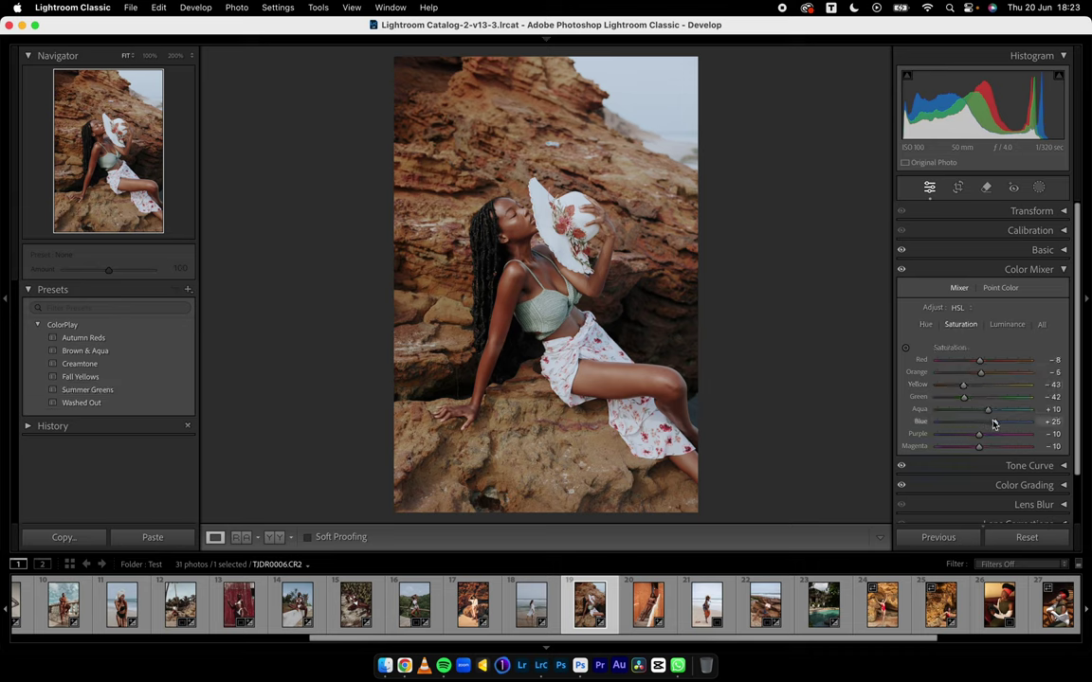
pyautogui.click(928, 325)
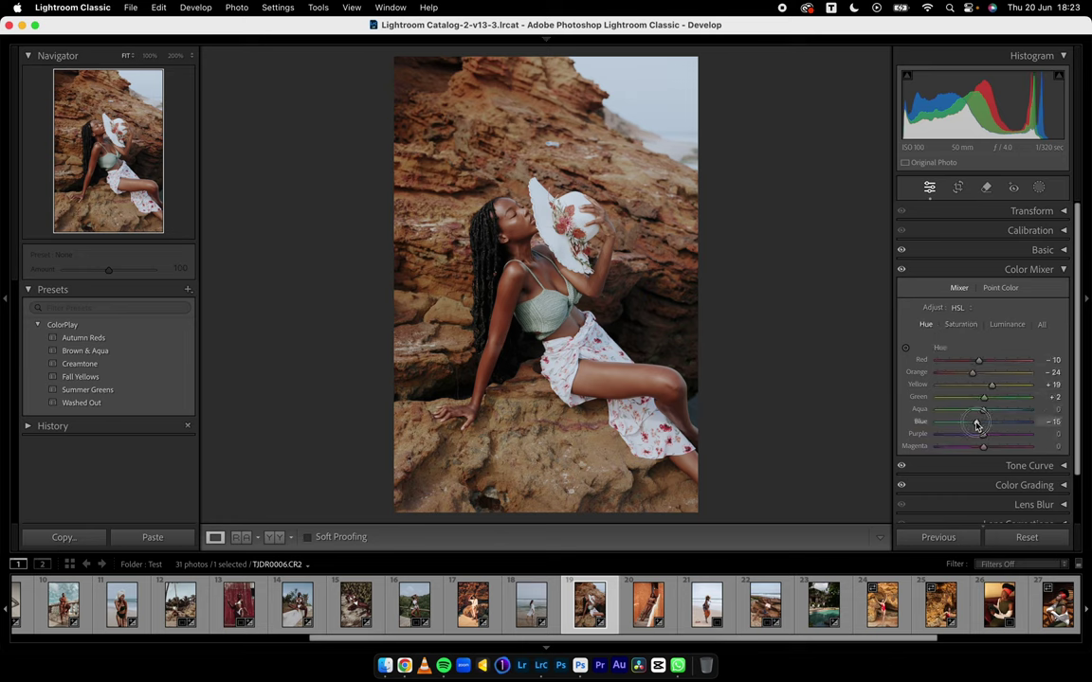
pyautogui.click(956, 271)
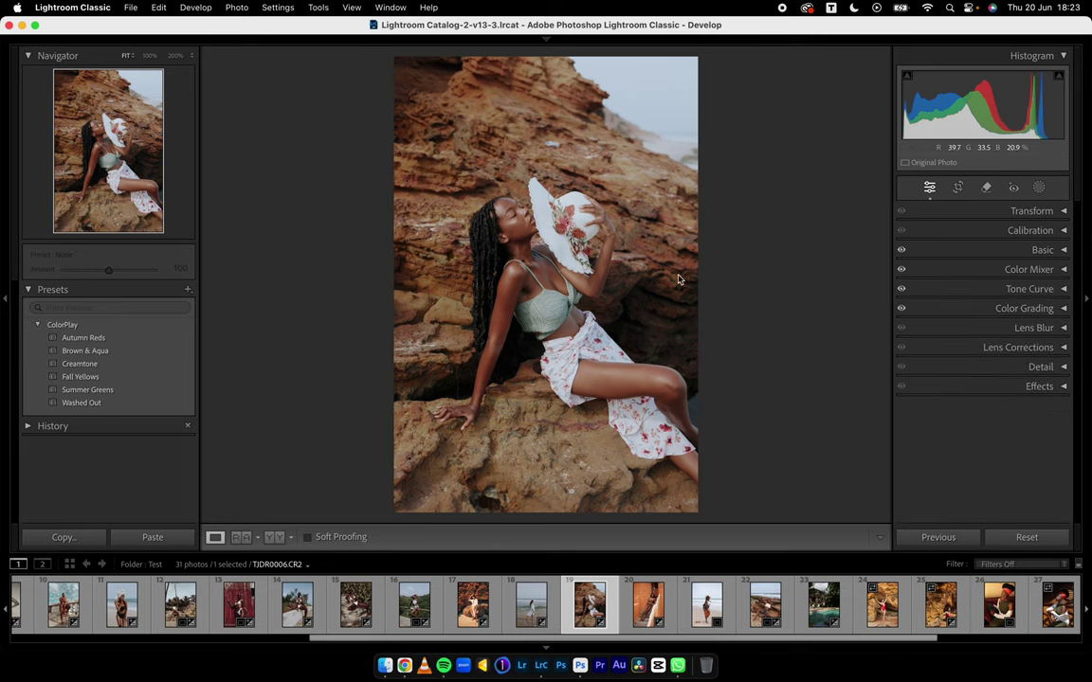
# Apply the Creamtone preset to the nineteenth photo, the woman holding a hat, and undo a trial profile Amount of 75
pyautogui.click(141, 364)
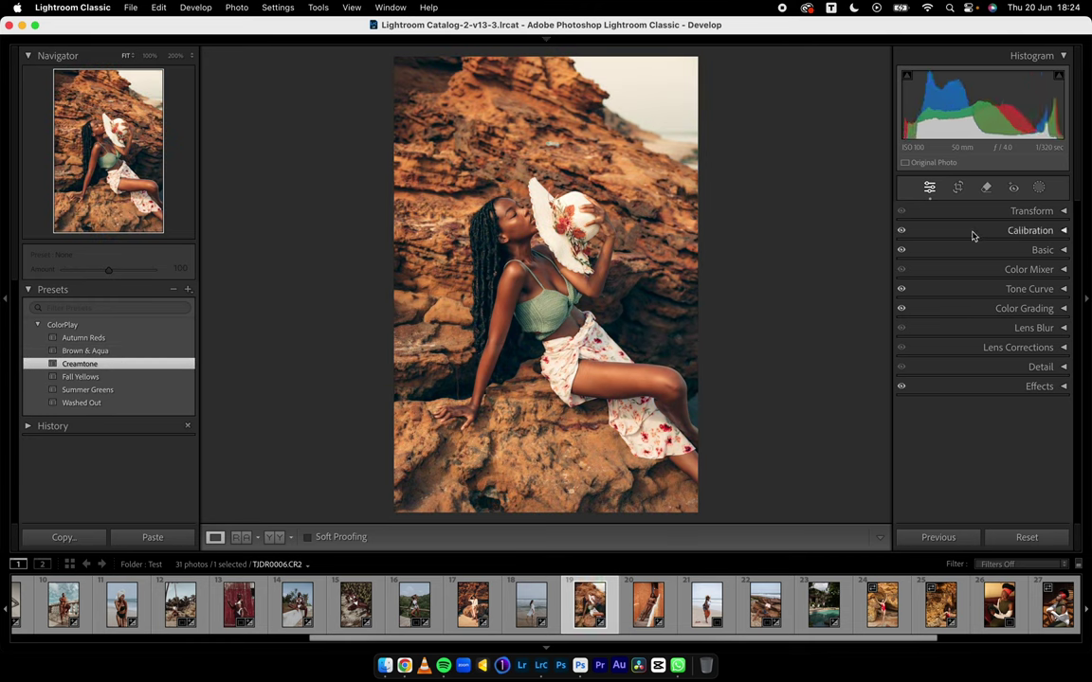
pyautogui.click(974, 249)
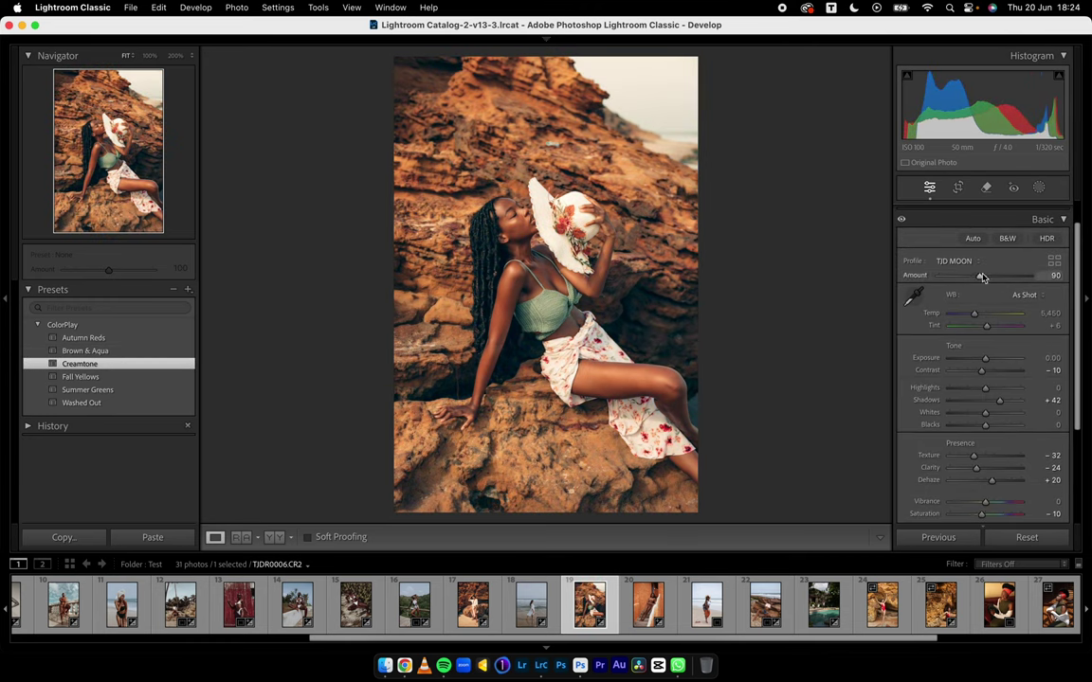
pyautogui.moveTo(982, 277); pyautogui.dragTo(977, 278)
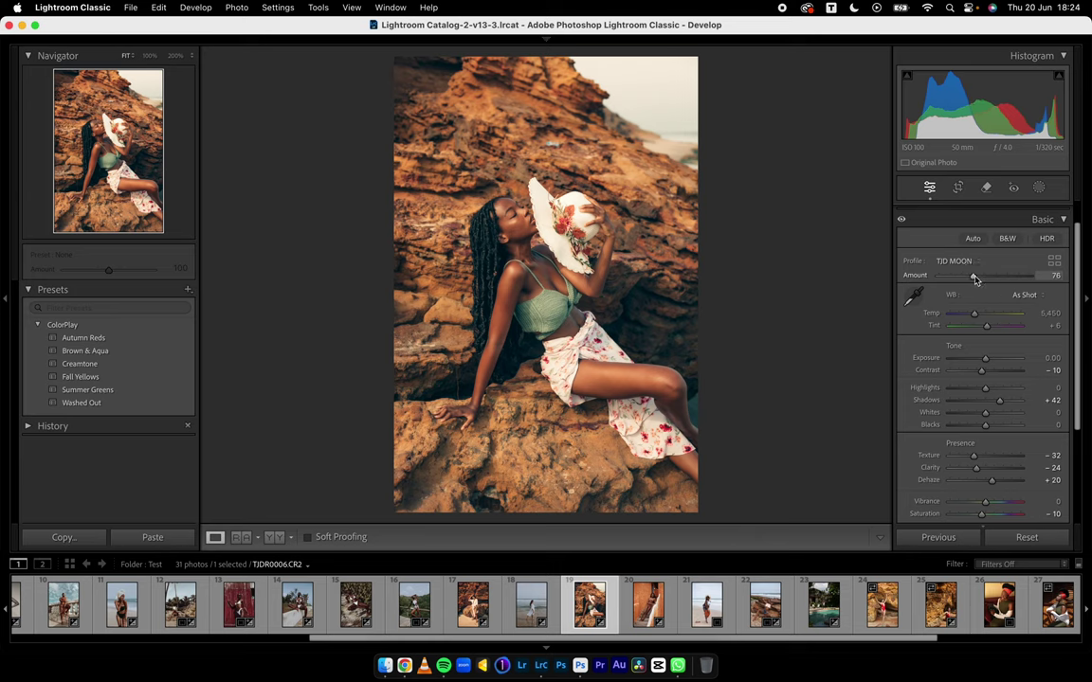
pyautogui.press('super+z')
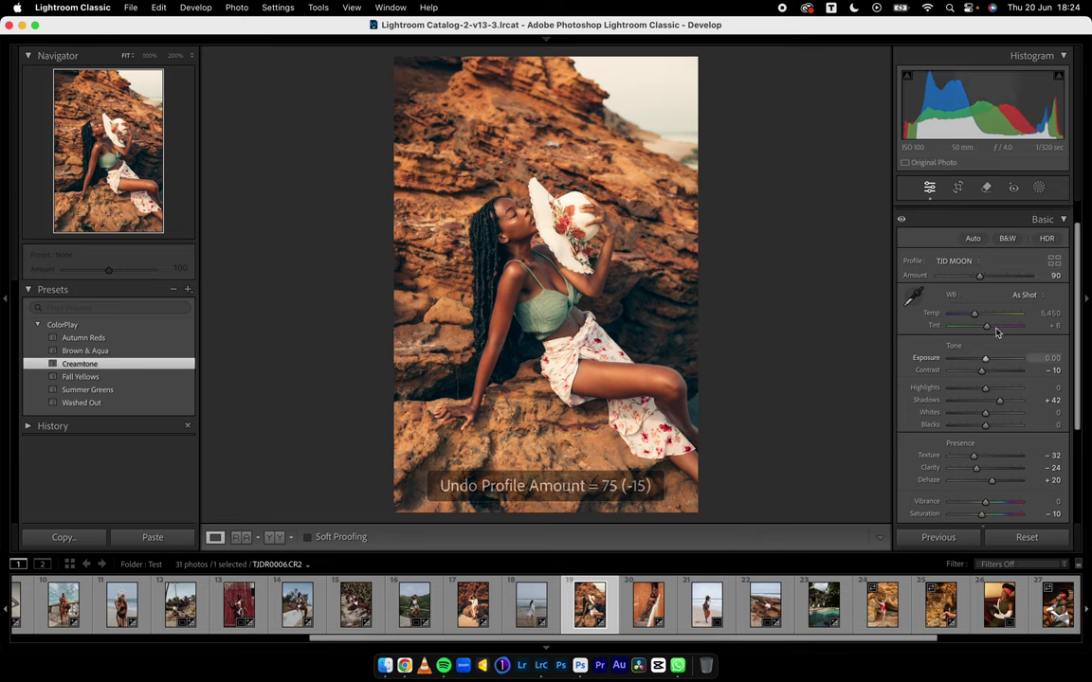
# Set the hat photo's Temp to 5,001 and its Highlights to -51
pyautogui.moveTo(977, 318); pyautogui.dragTo(973, 318)
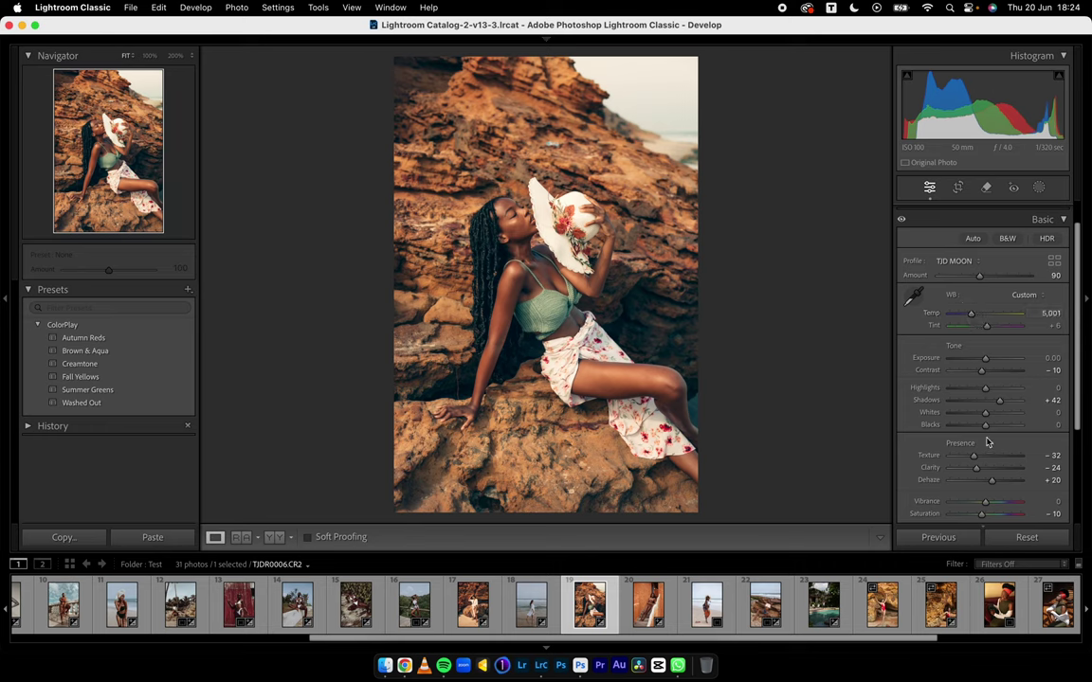
pyautogui.moveTo(986, 392); pyautogui.dragTo(969, 395)
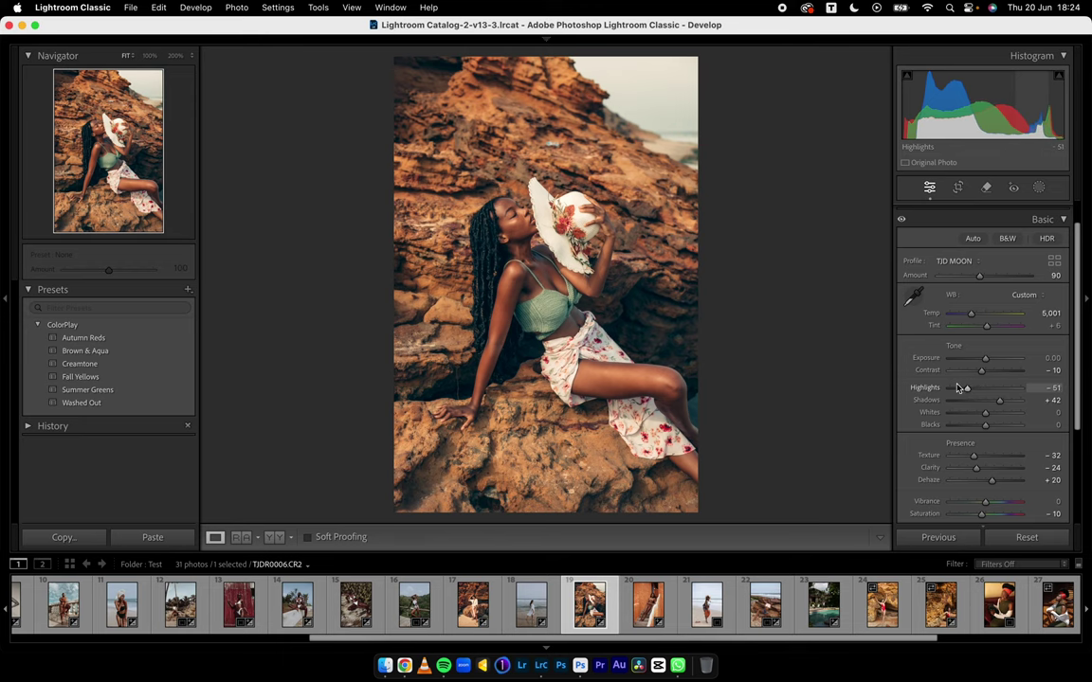
pyautogui.click(977, 219)
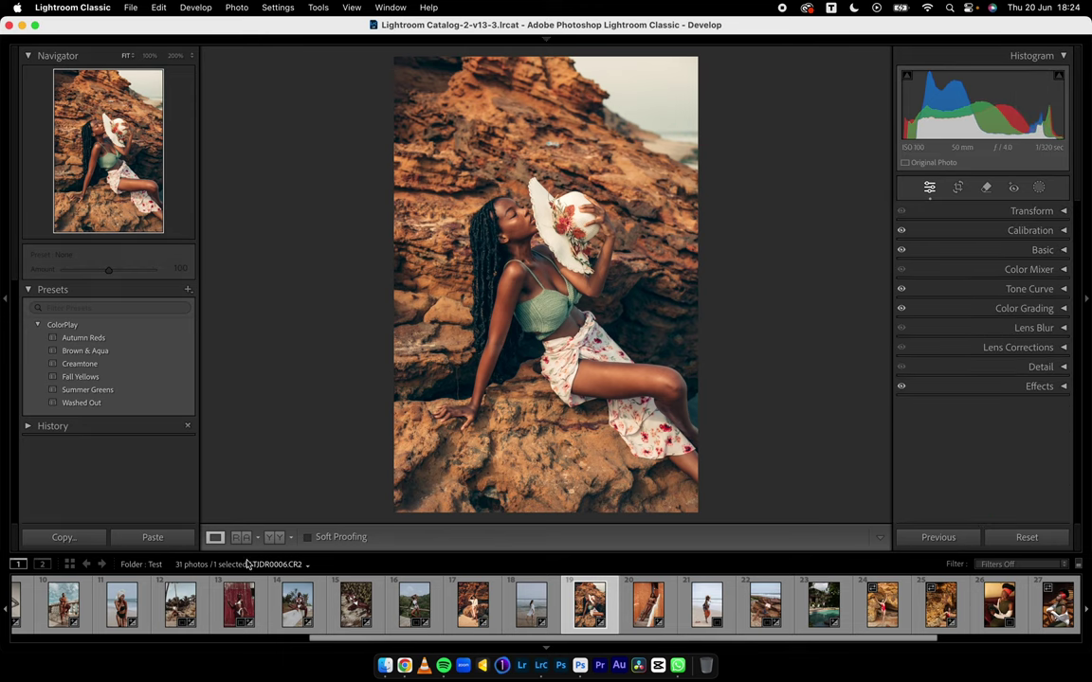
# Compare the hat photo before and after, and open the twentieth photo, the woman on the orange stairway
pyautogui.press('y')
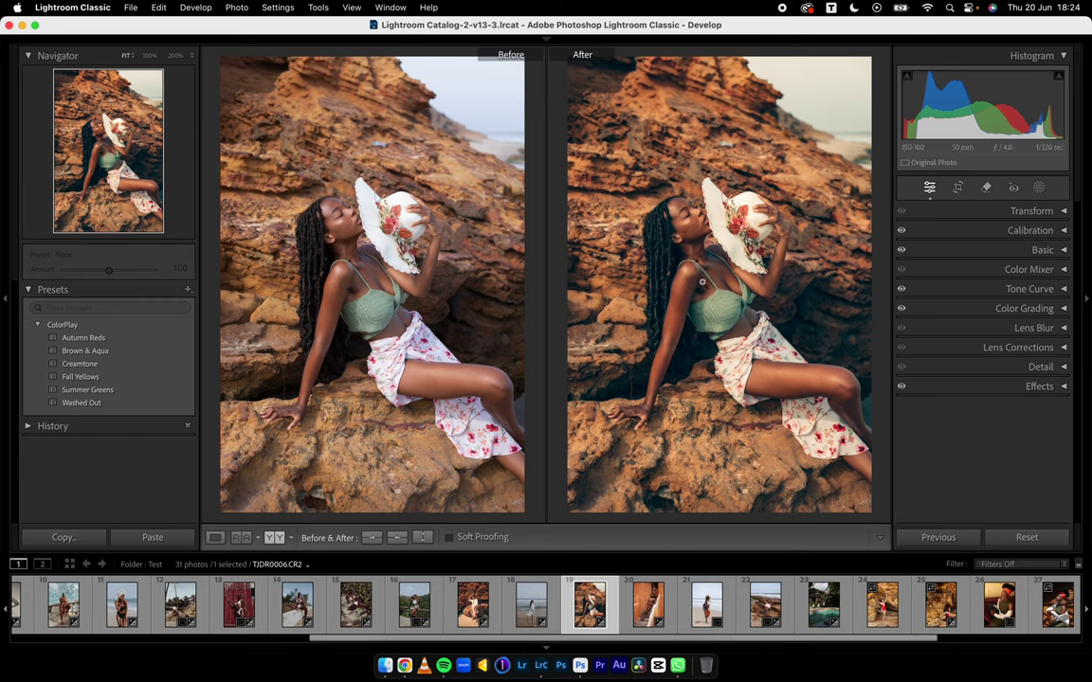
pyautogui.click(215, 537)
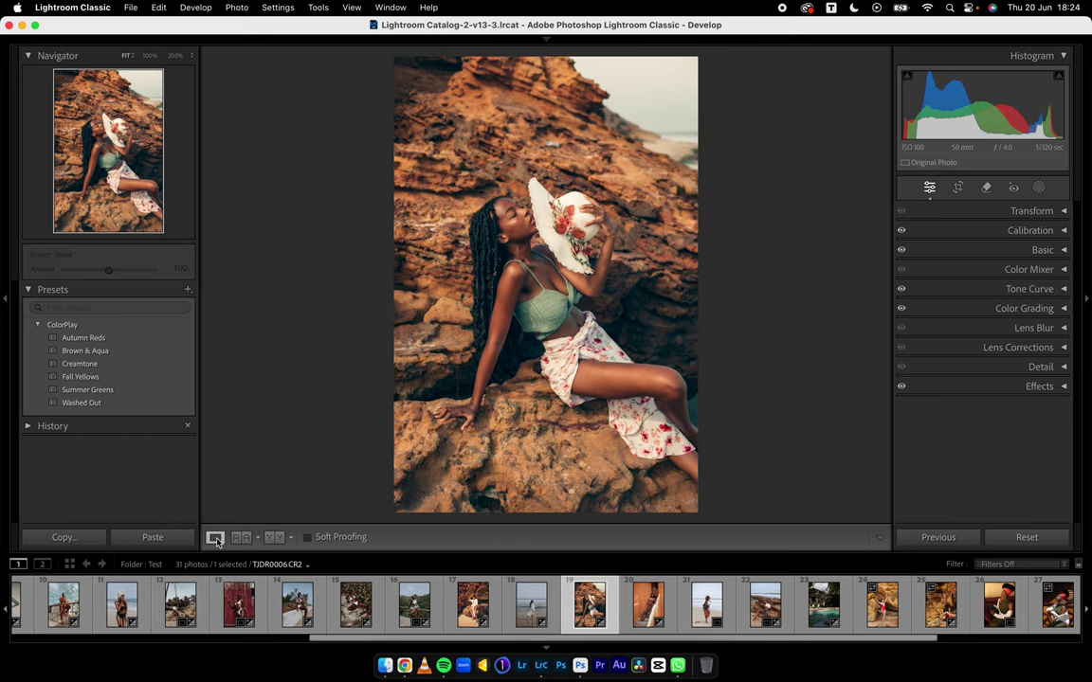
pyautogui.click(639, 606)
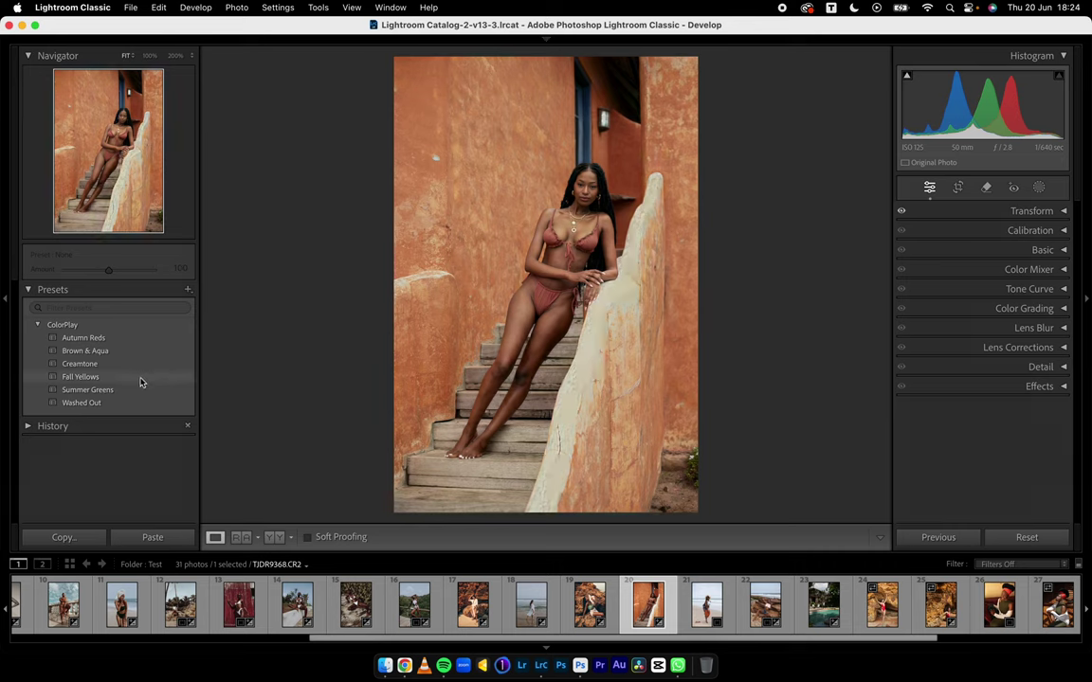
# Apply the Autumn Reds preset to the orange stairway photo and Fall Yellows to the twenty-first photo, the woman on the beach with an orange bag
pyautogui.click(146, 338)
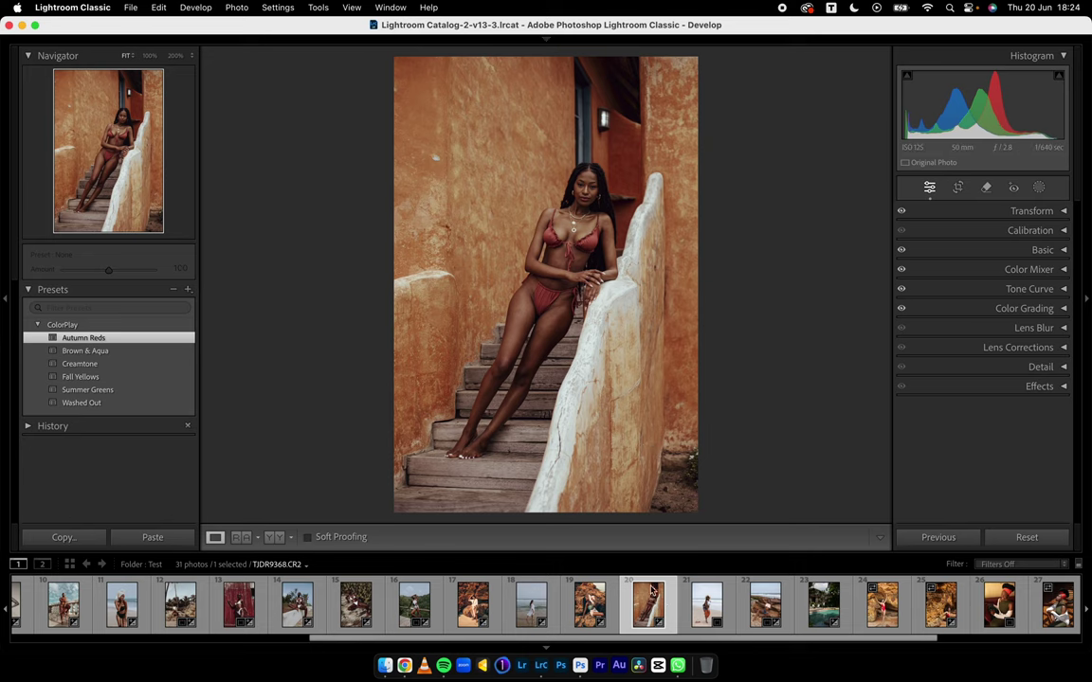
pyautogui.click(692, 613)
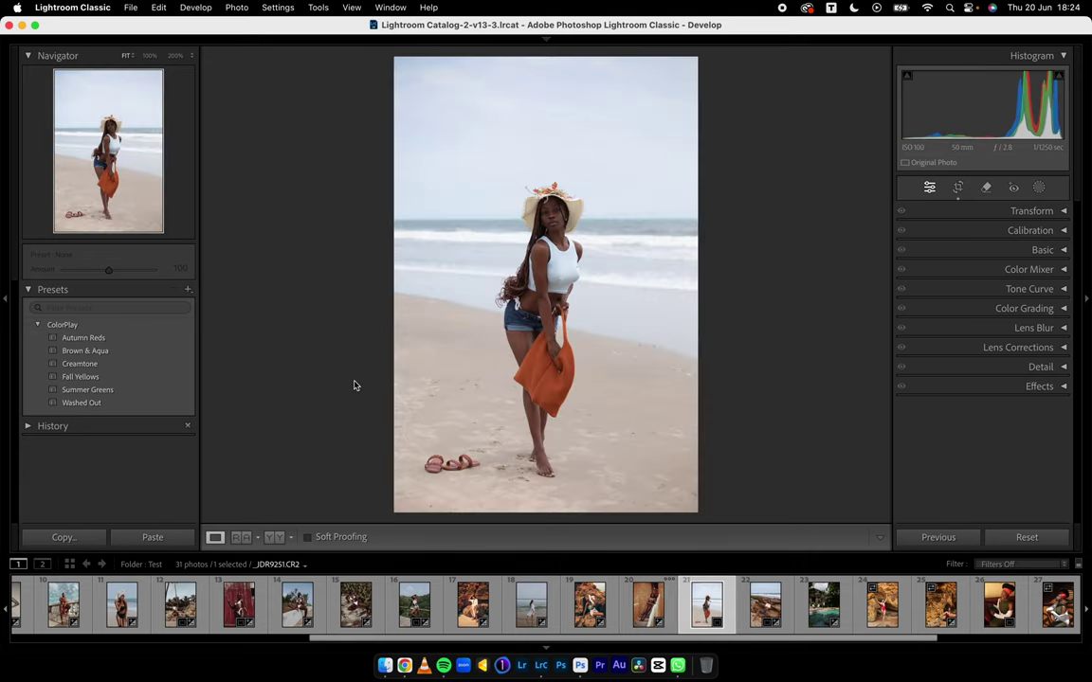
pyautogui.click(82, 377)
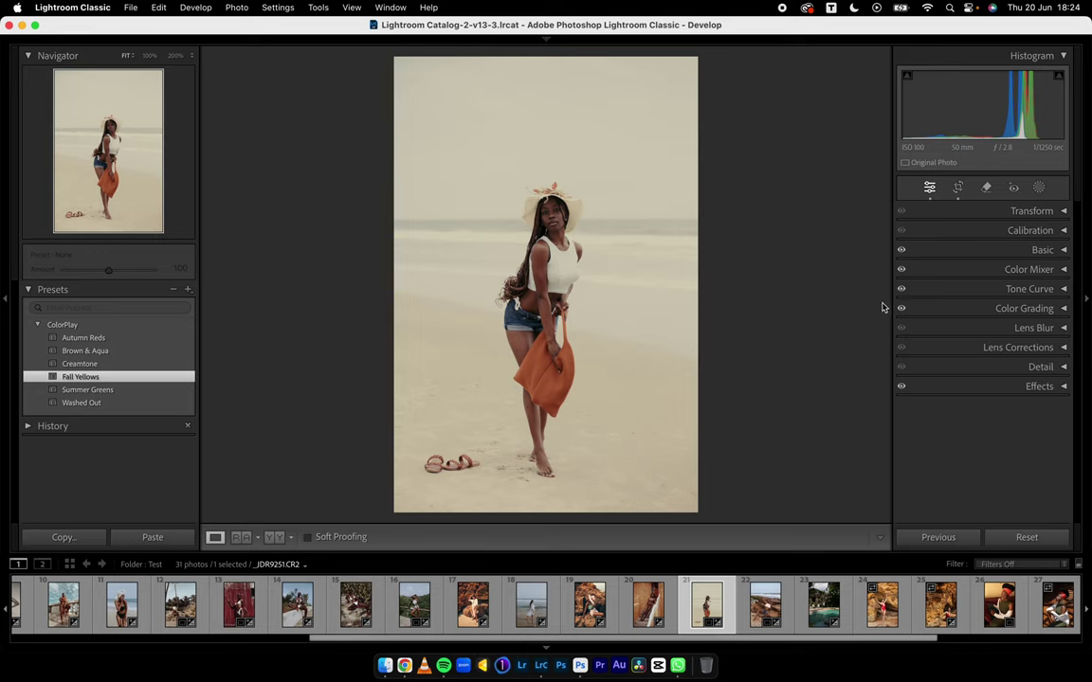
# Set the beach photo's Orange saturation to -8 and compare the photo before and after
pyautogui.click(988, 274)
pyautogui.click(961, 324)
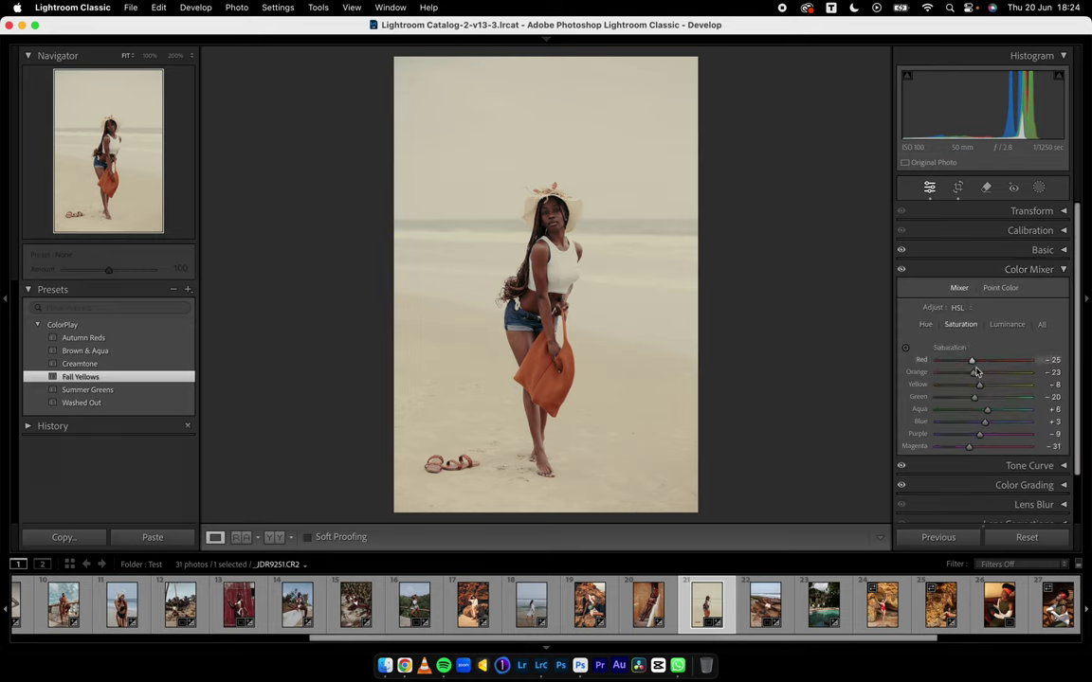
pyautogui.moveTo(975, 375); pyautogui.dragTo(980, 379)
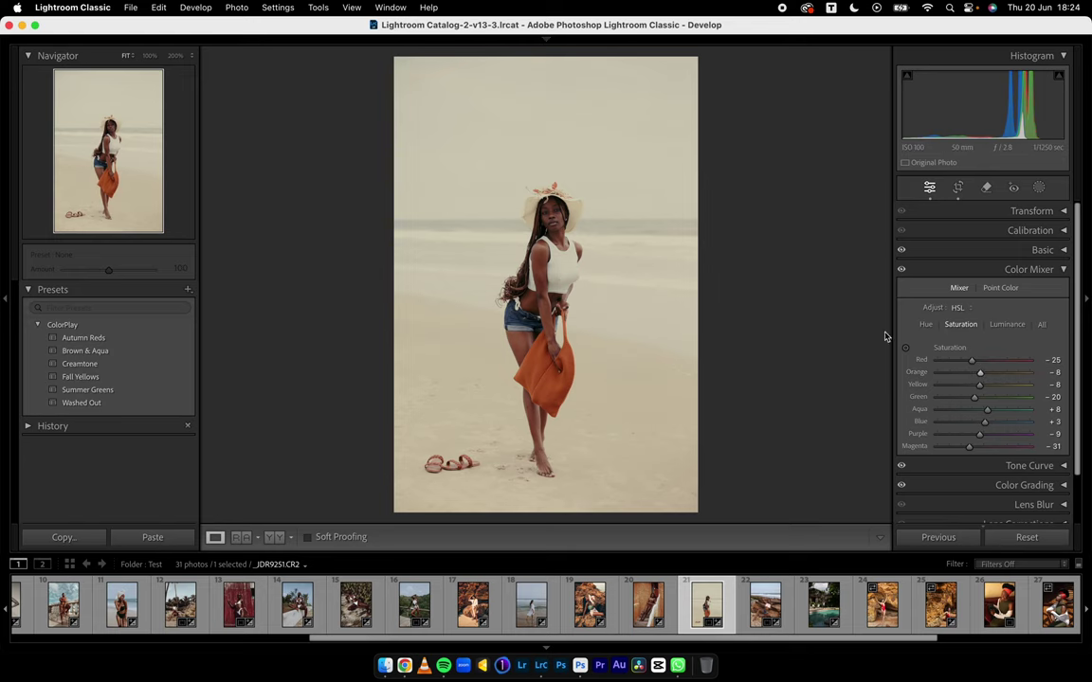
pyautogui.click(273, 537)
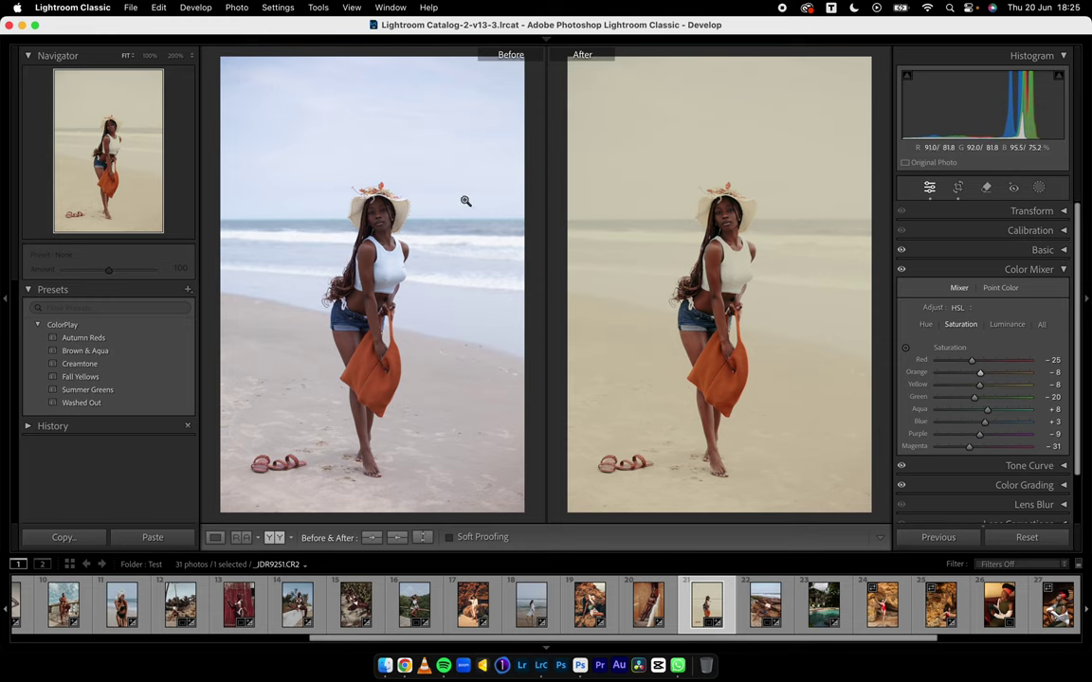
pyautogui.click(985, 269)
pyautogui.click(215, 537)
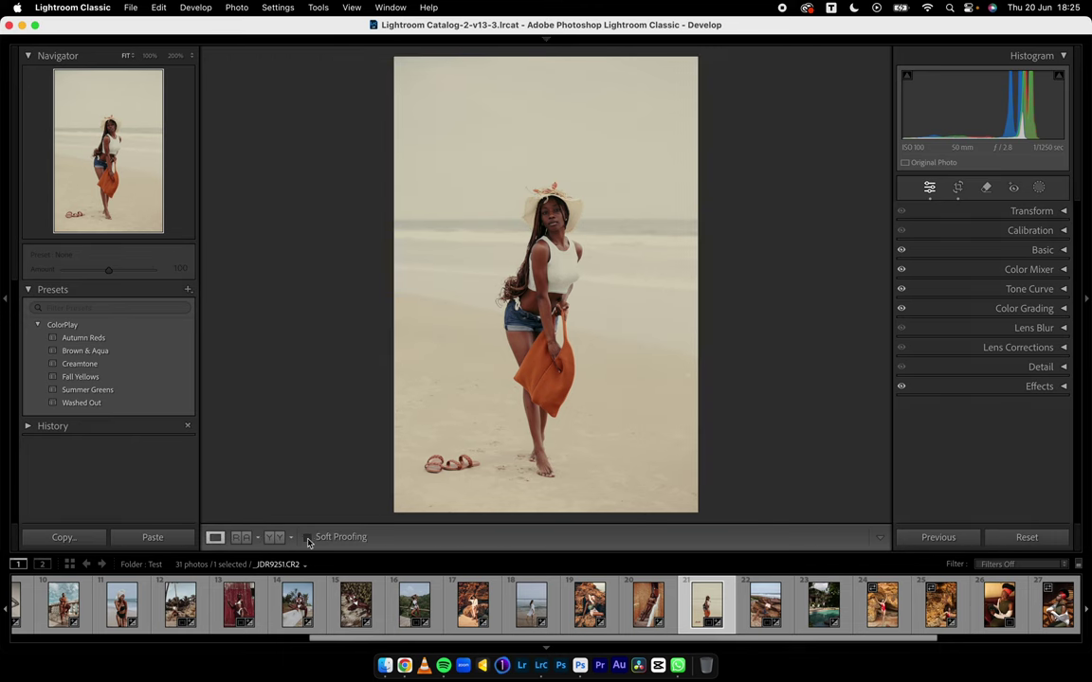
# Apply Brown & Aqua to the twenty-second photo on the rocks, and Creamtone to the pool photo after trying Fall Yellows on it
pyautogui.click(772, 603)
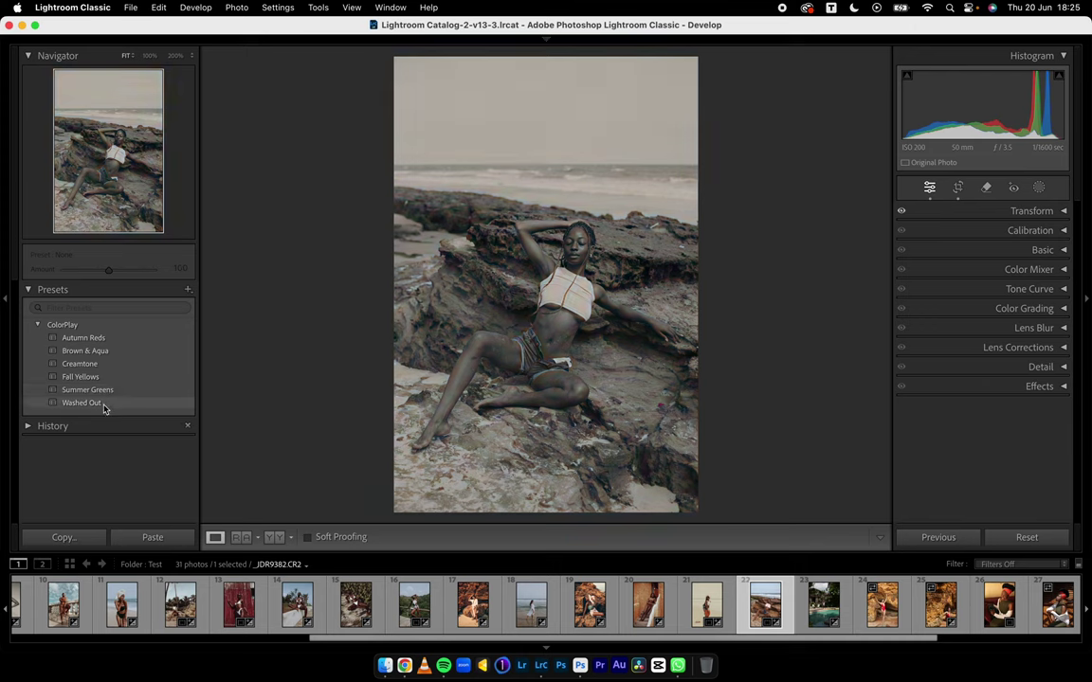
pyautogui.click(106, 352)
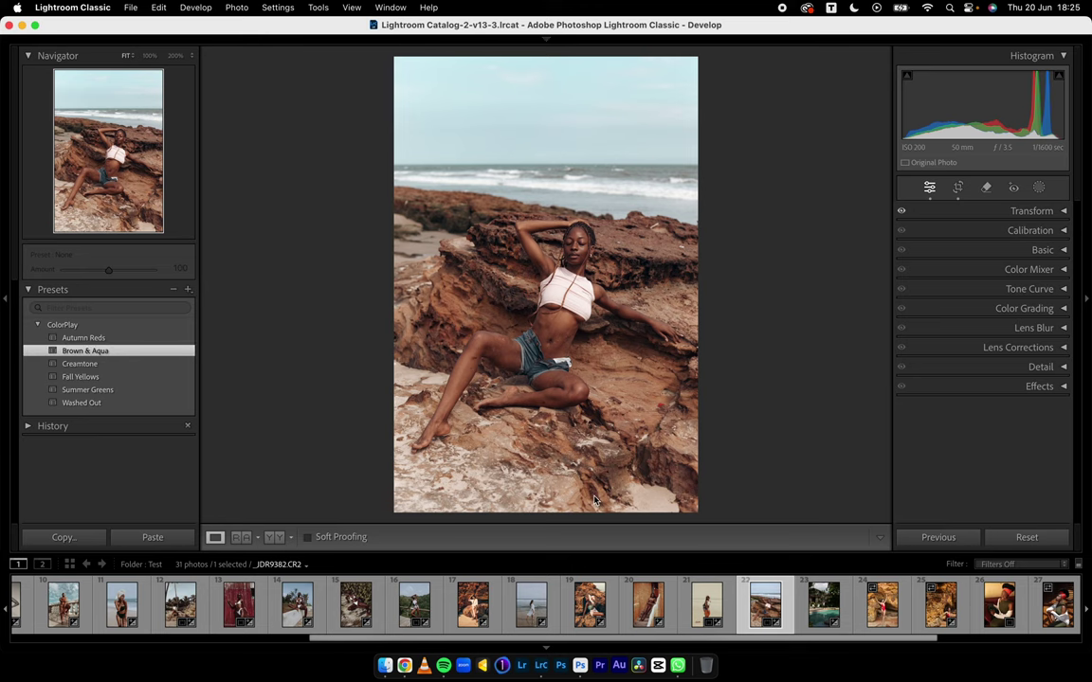
pyautogui.click(812, 610)
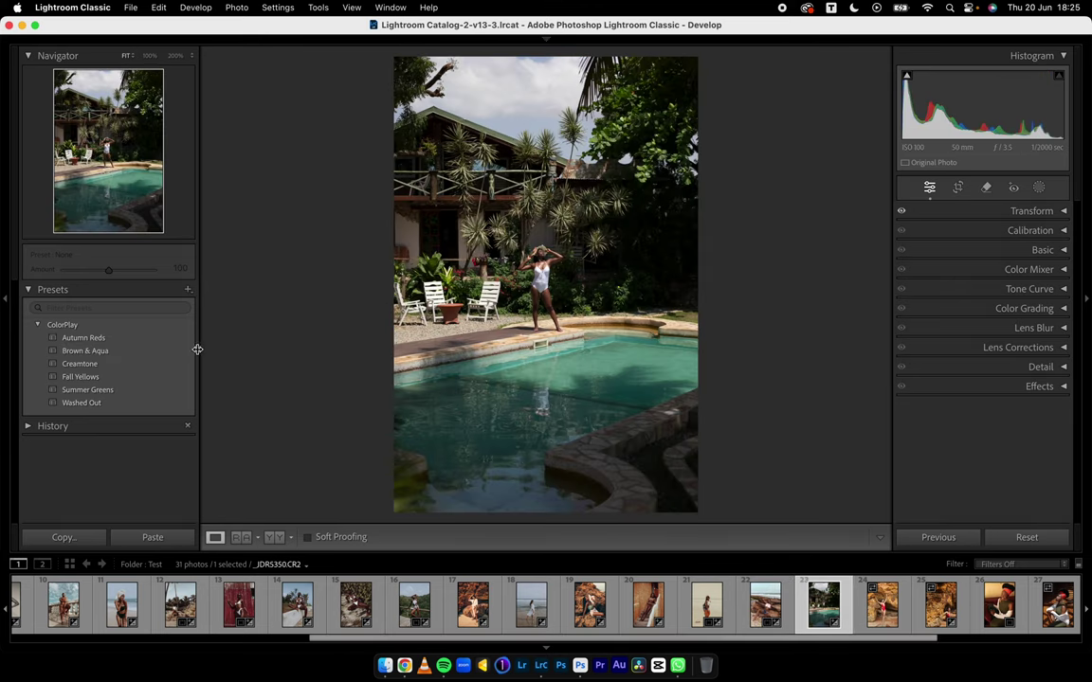
pyautogui.click(146, 377)
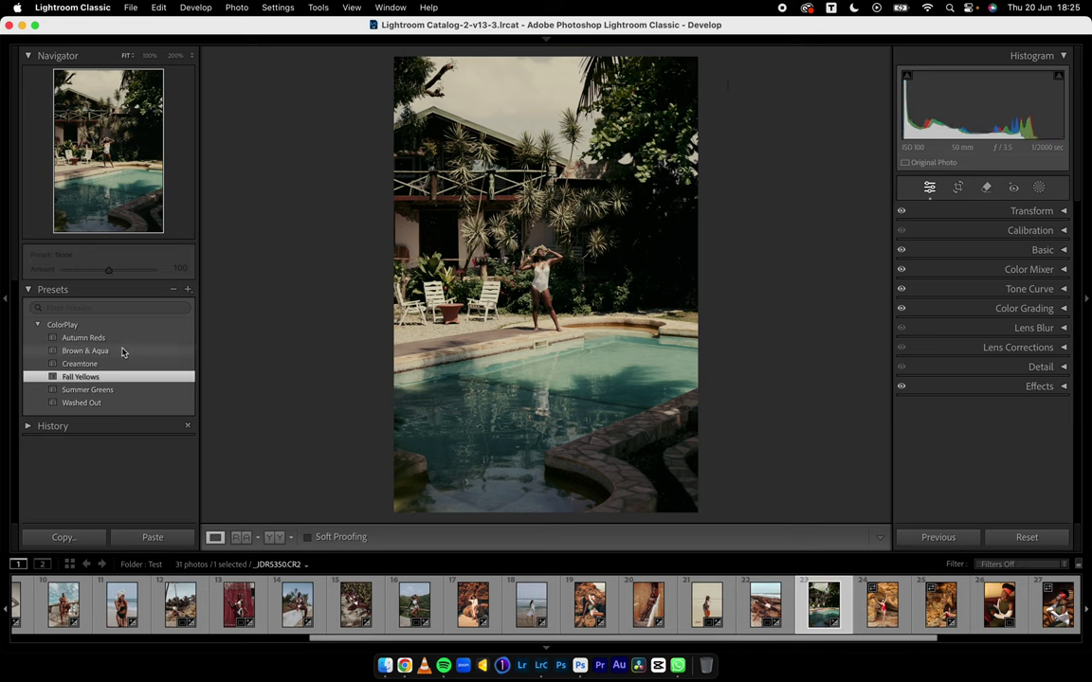
pyautogui.click(127, 364)
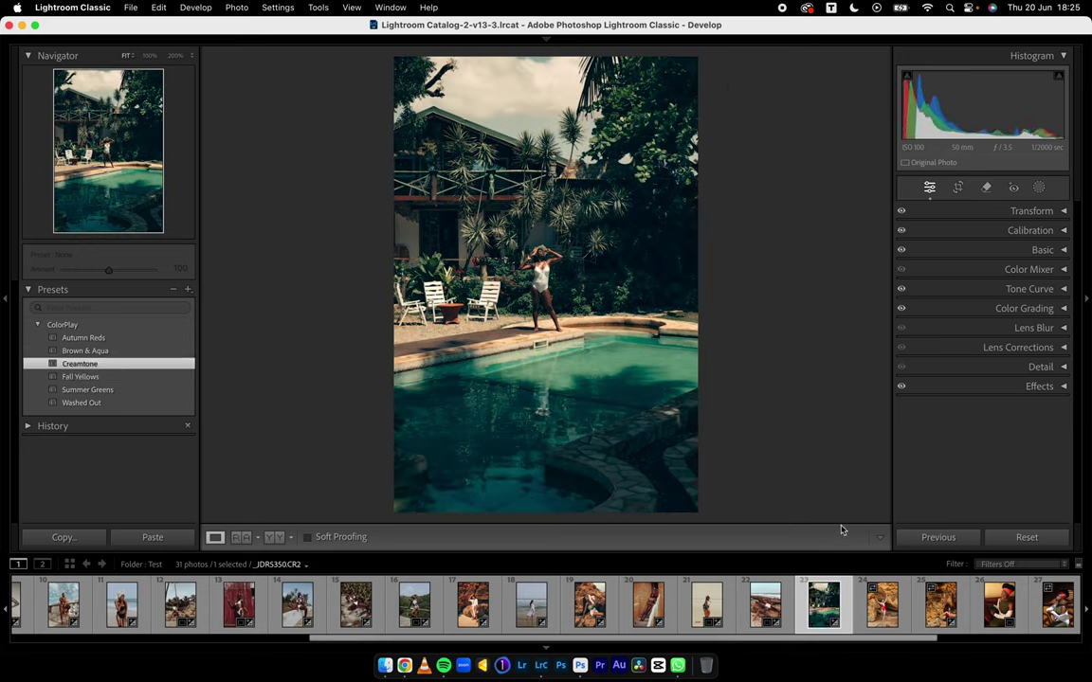
# Apply the Creamtone preset to the twenty-fourth photo, the standing woman in a red swimsuit, and set its Highlights to -26
pyautogui.hscroll(5, 829, 646)
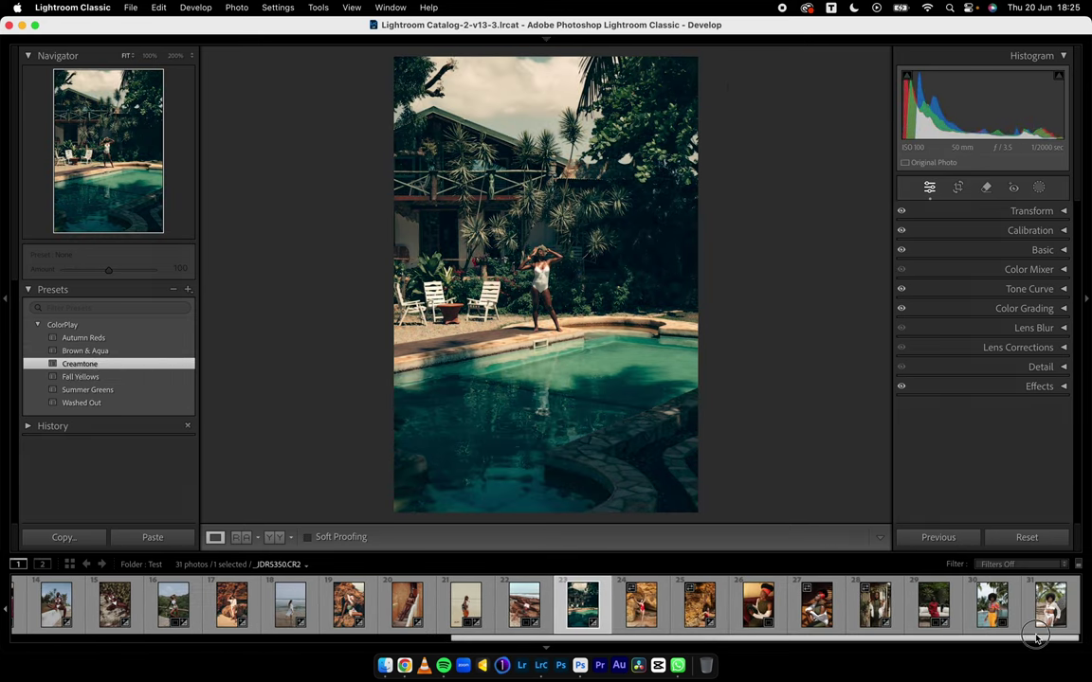
pyautogui.click(640, 611)
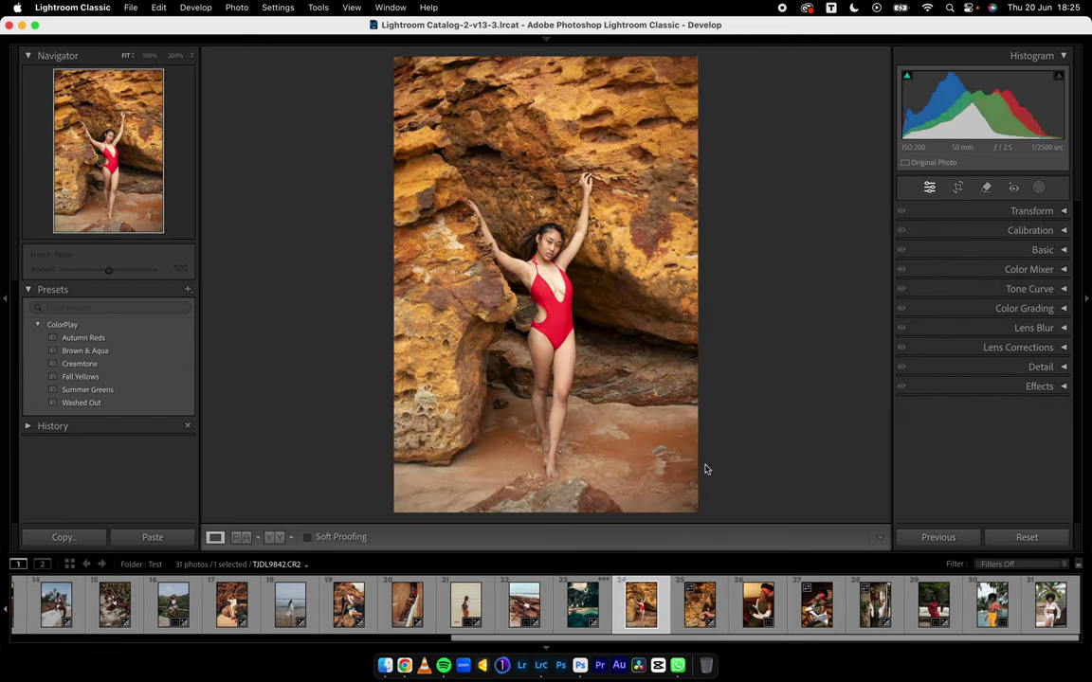
pyautogui.click(130, 366)
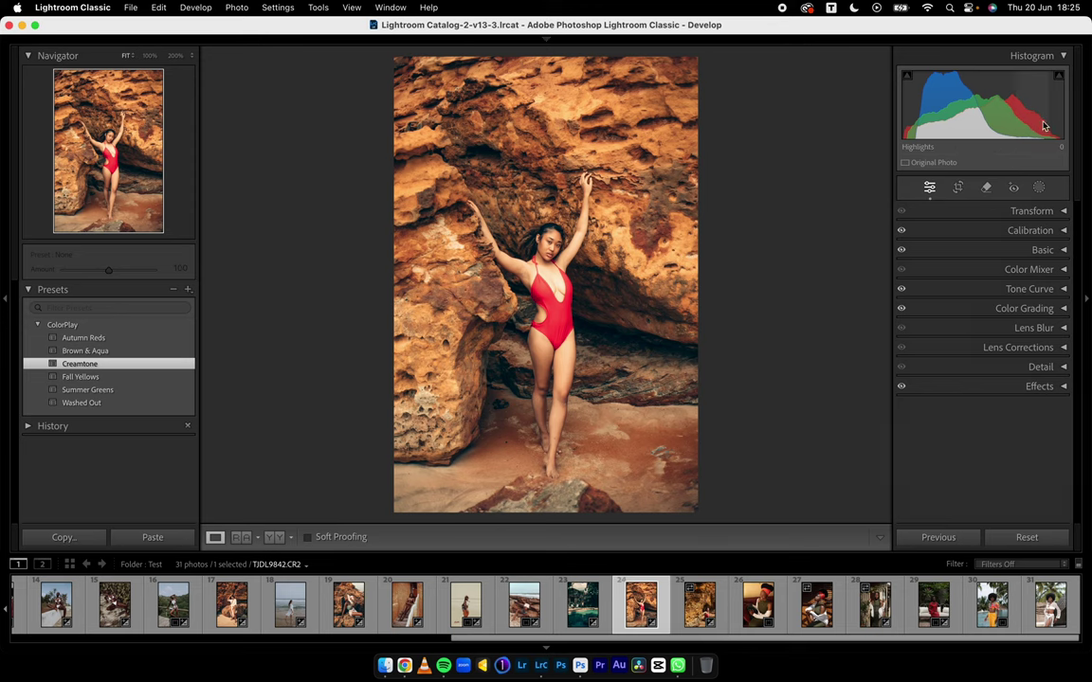
pyautogui.moveTo(1023, 104); pyautogui.dragTo(1016, 105)
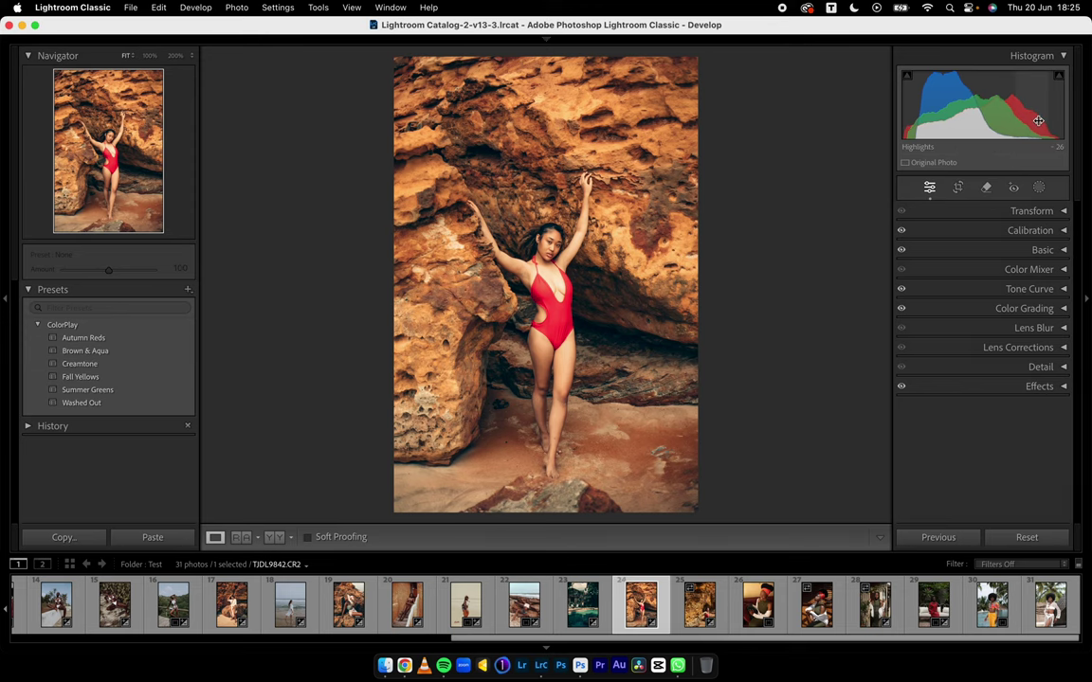
# Apply the Fall Yellows preset to the twenty-fifth photo and draw a radial gradient mask around the seated woman
pyautogui.click(692, 595)
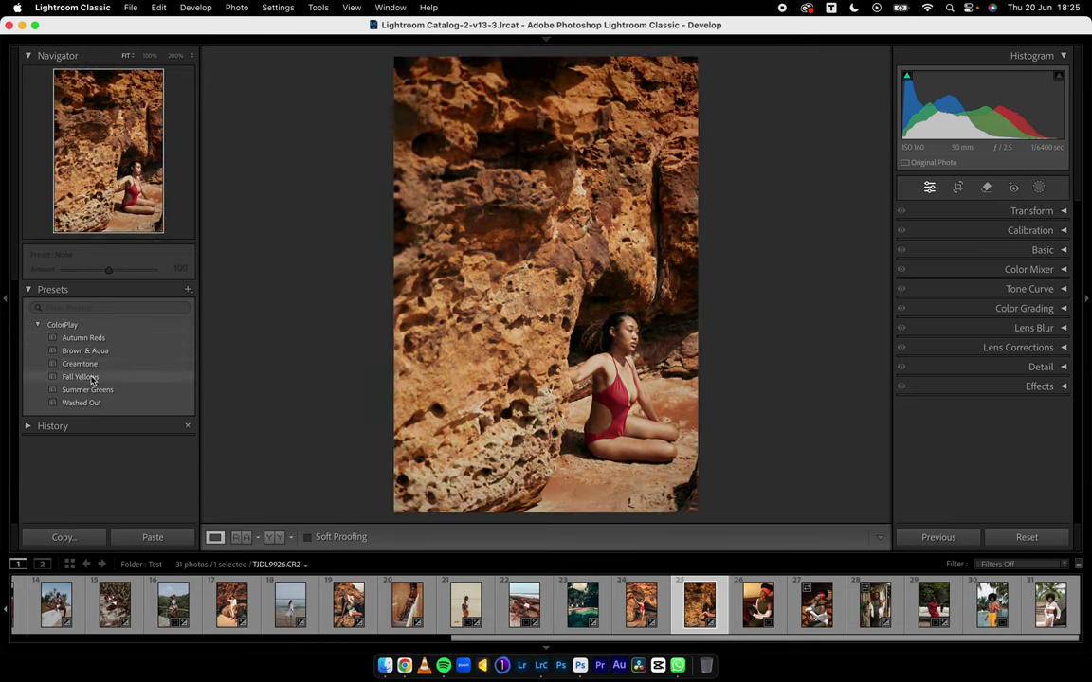
pyautogui.click(92, 378)
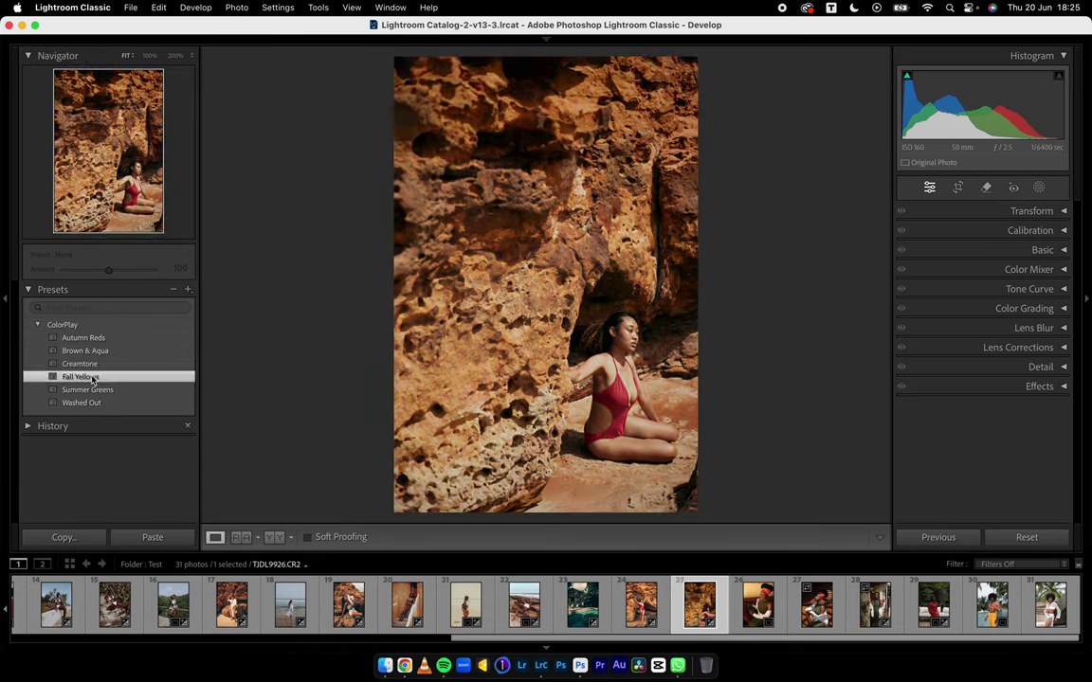
pyautogui.click(1039, 188)
pyautogui.click(919, 343)
pyautogui.moveTo(616, 379); pyautogui.dragTo(749, 515)
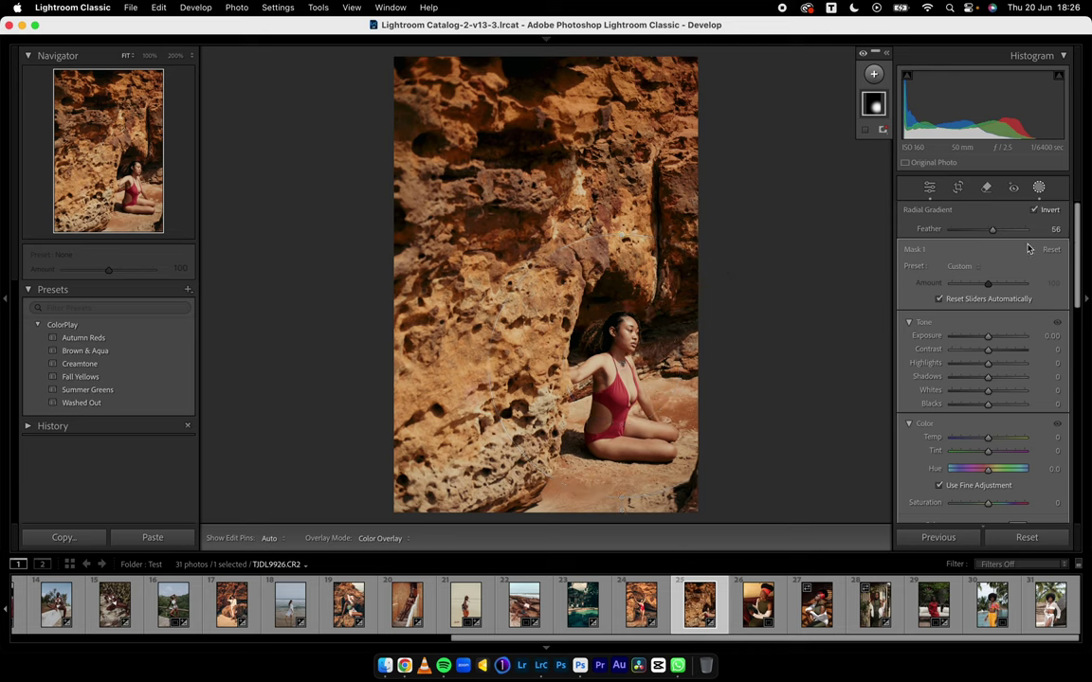
# Darken the area outside the radial gradient by lowering the mask's curve midtones to 138/113, and compare the photo before and after
pyautogui.moveTo(987, 337)
pyautogui.mouseDown()
pyautogui.moveTo(973, 341)
pyautogui.moveTo(985, 338)
pyautogui.mouseUp()
pyautogui.scroll(-5, 984, 426)
pyautogui.moveTo(987, 478); pyautogui.dragTo(992, 485)
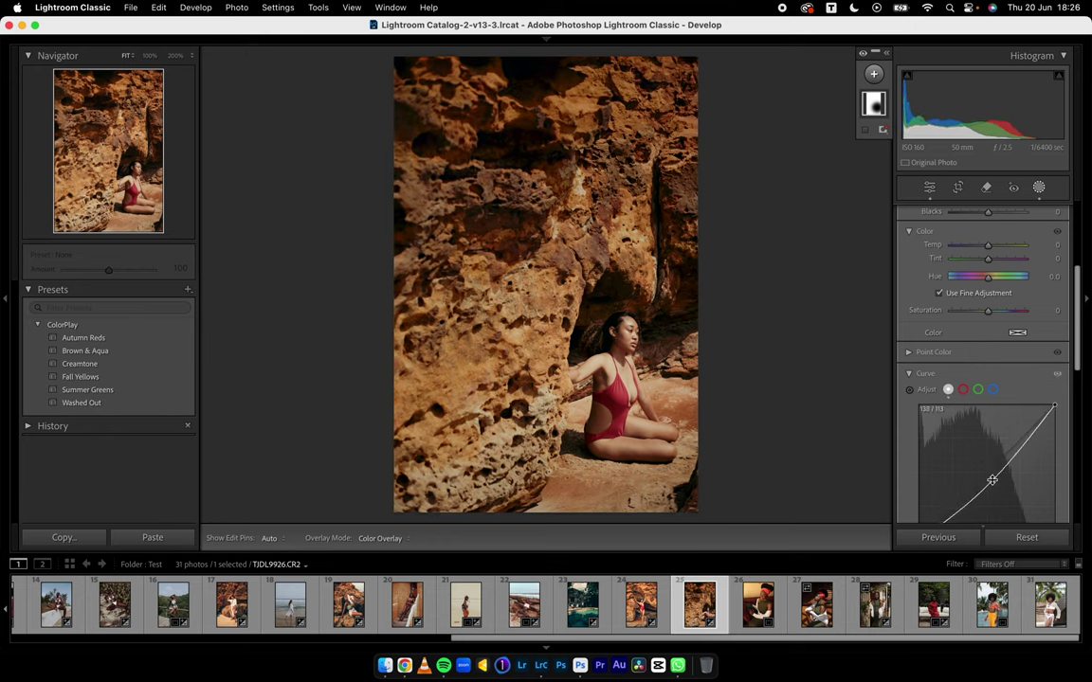
pyautogui.click(1038, 193)
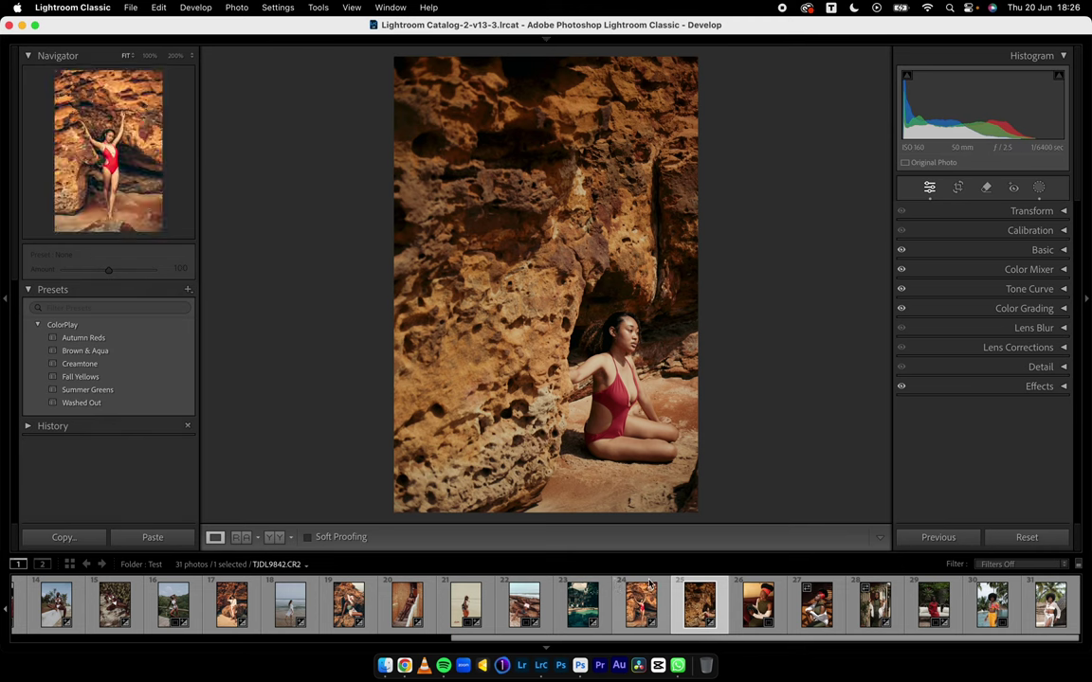
pyautogui.click(274, 537)
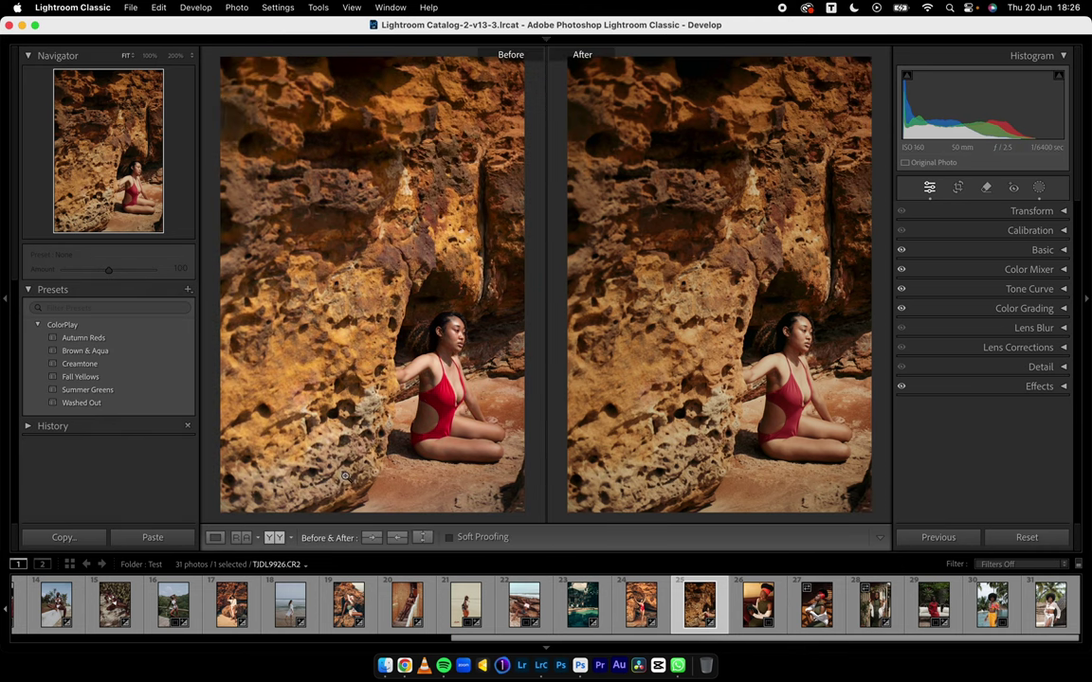
pyautogui.click(216, 537)
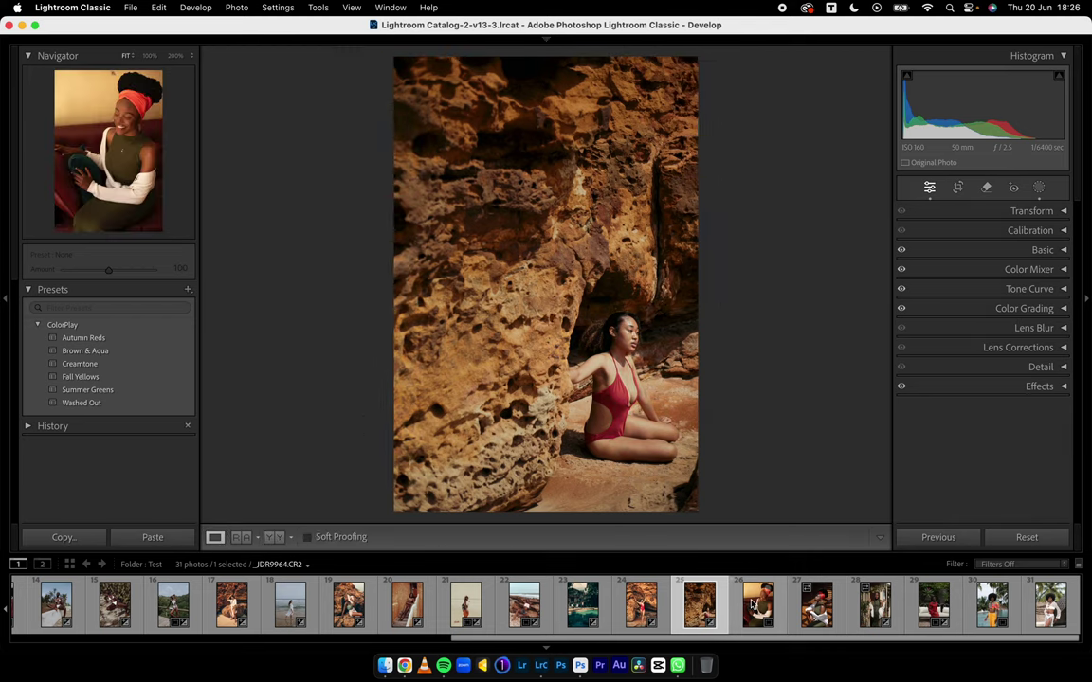
# Apply the Summer Greens preset to the twenty-sixth photo and set its global color grading to Hue 194 and Saturation 14
pyautogui.click(755, 604)
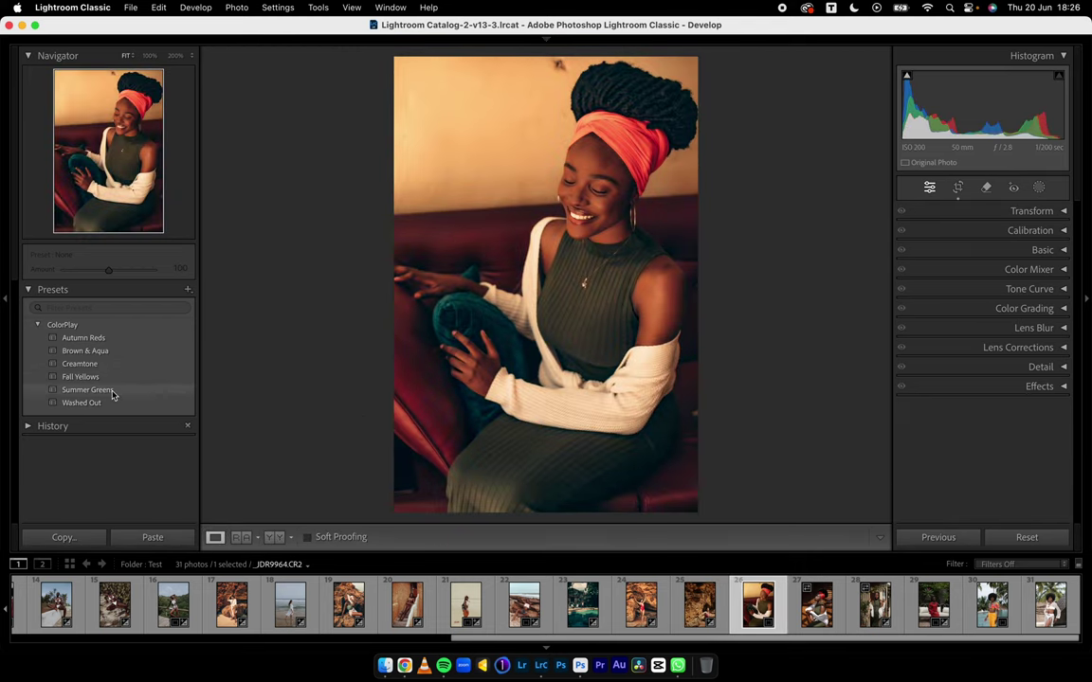
pyautogui.click(112, 391)
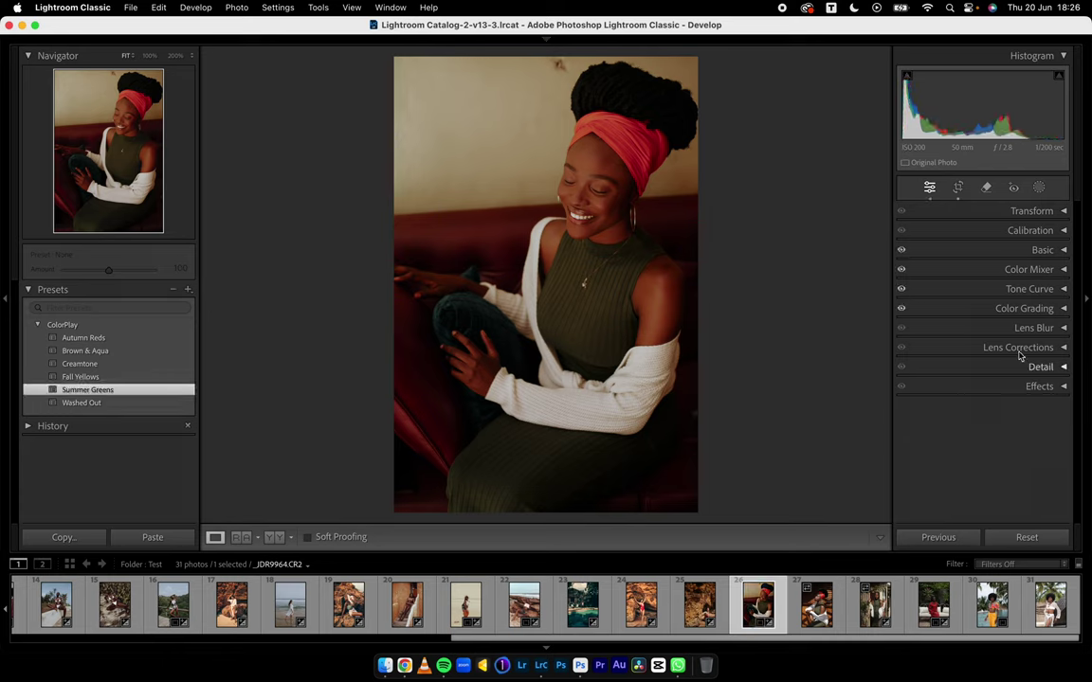
pyautogui.click(970, 311)
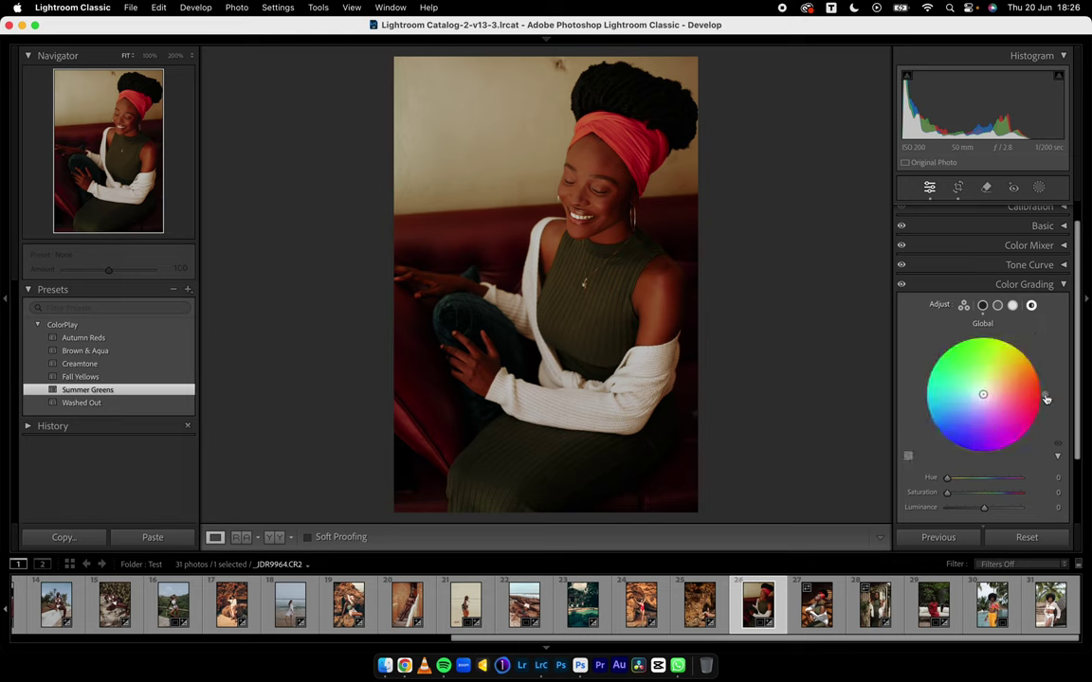
pyautogui.moveTo(1043, 394); pyautogui.dragTo(921, 389)
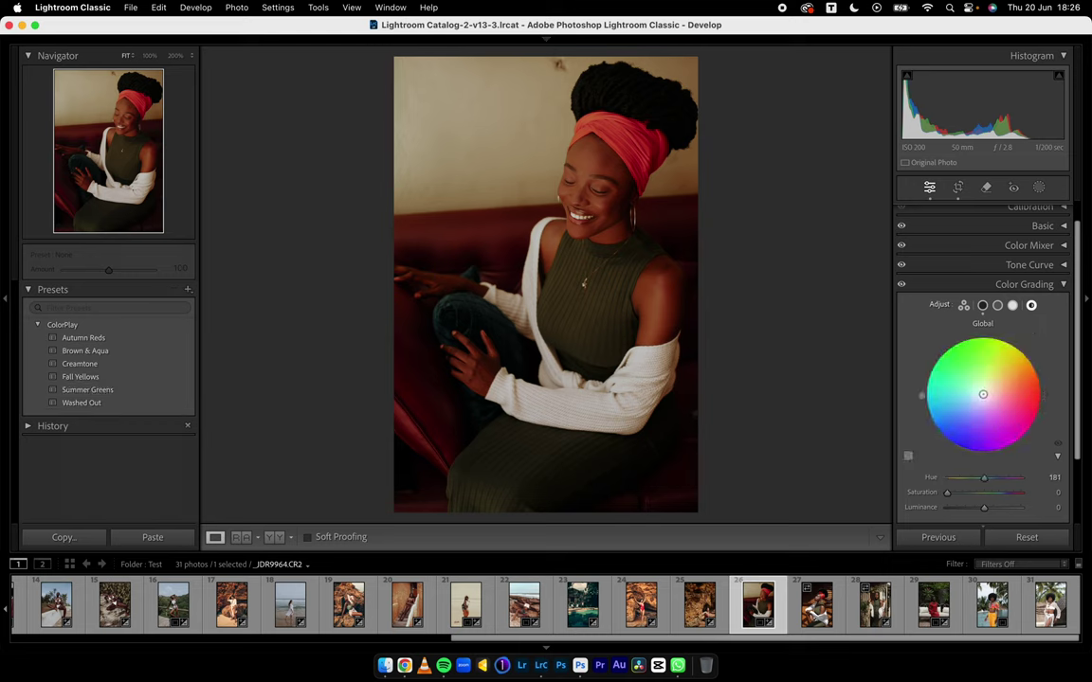
pyautogui.moveTo(949, 494); pyautogui.dragTo(957, 495)
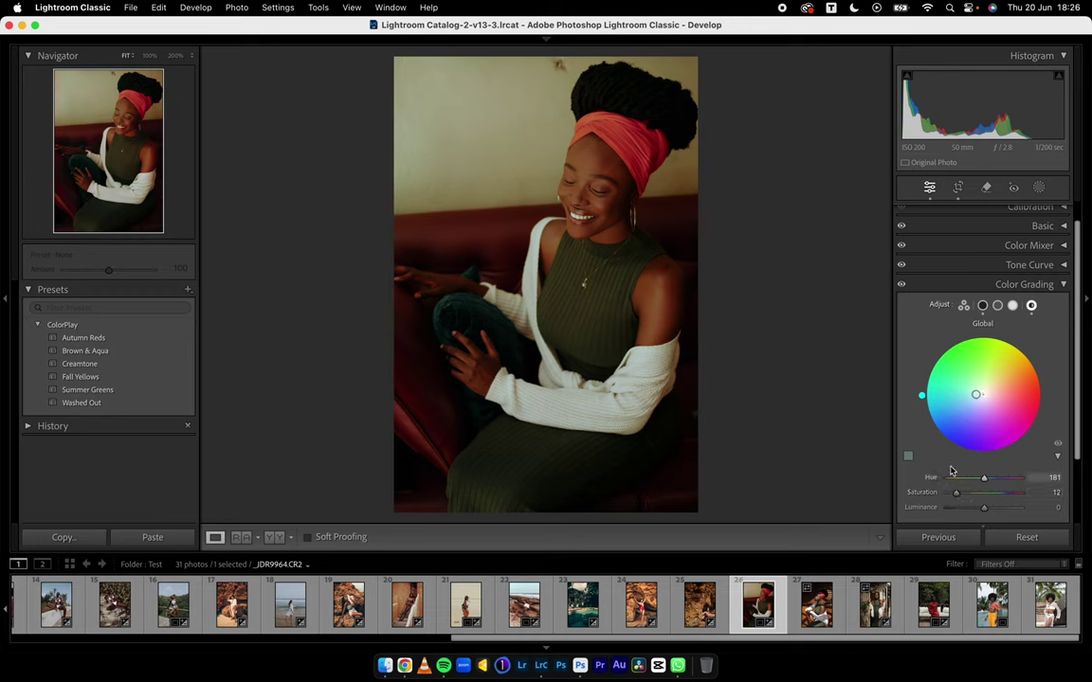
pyautogui.moveTo(922, 390); pyautogui.dragTo(923, 409)
pyautogui.moveTo(954, 494); pyautogui.dragTo(955, 494)
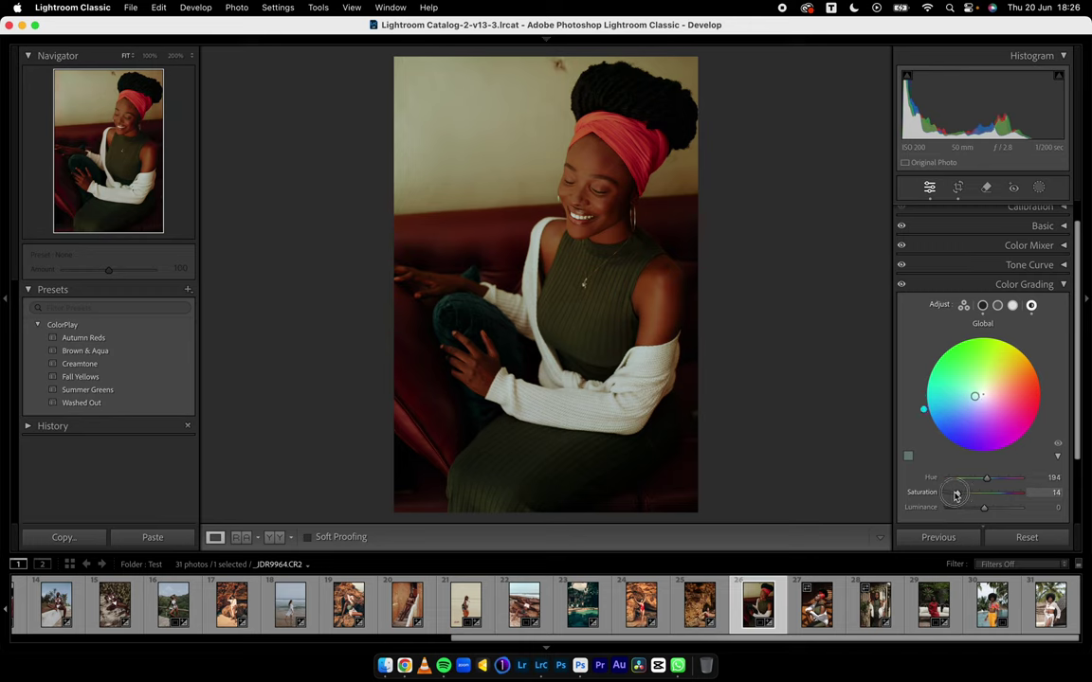
# Set the twenty-sixth photo's Temp to 4,201 and compare it before and after
pyautogui.click(984, 226)
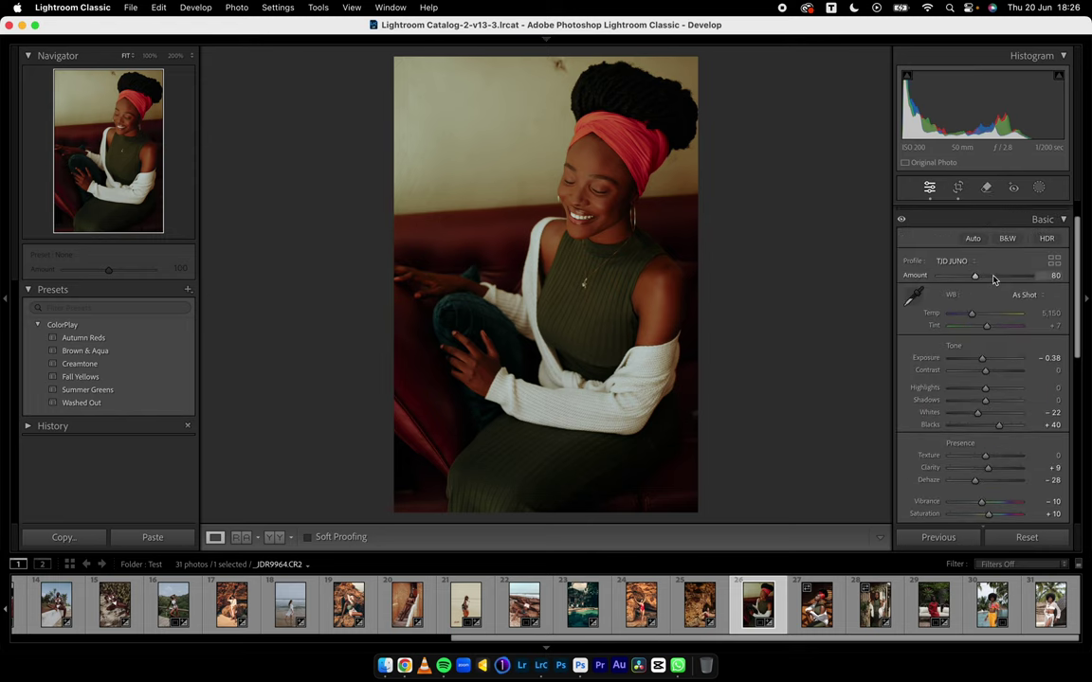
pyautogui.moveTo(971, 317); pyautogui.dragTo(967, 320)
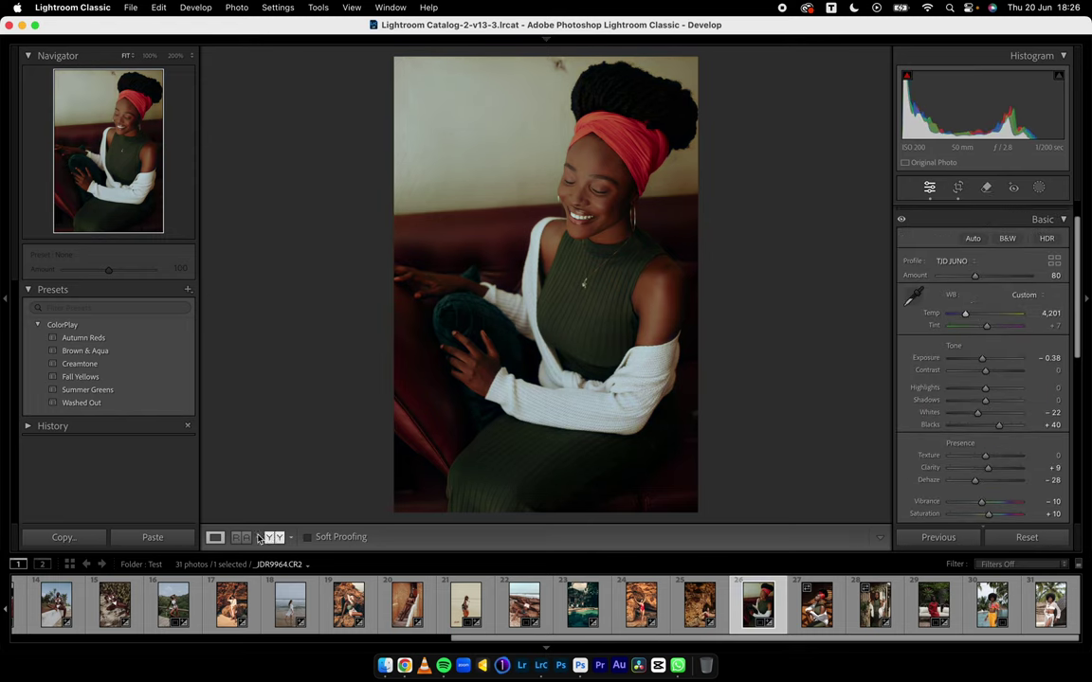
pyautogui.click(273, 537)
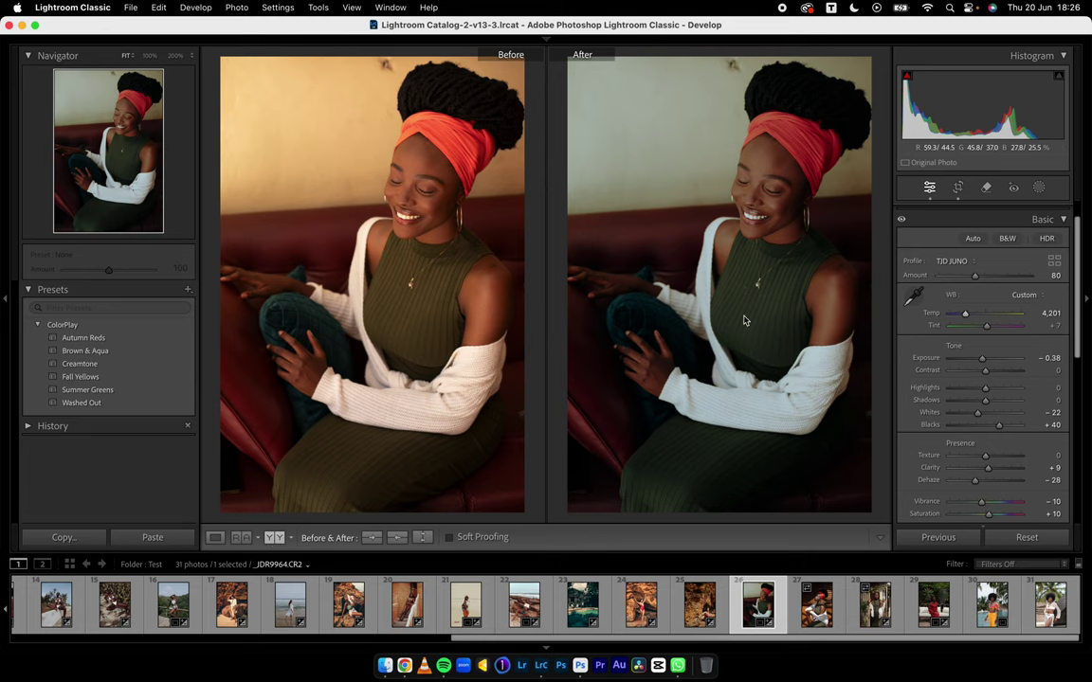
# Apply the Fall Yellows preset to the twenty-seventh photo, the woman by the wooden shutters, and reset its Exposure to 0.00
pyautogui.press('Right')
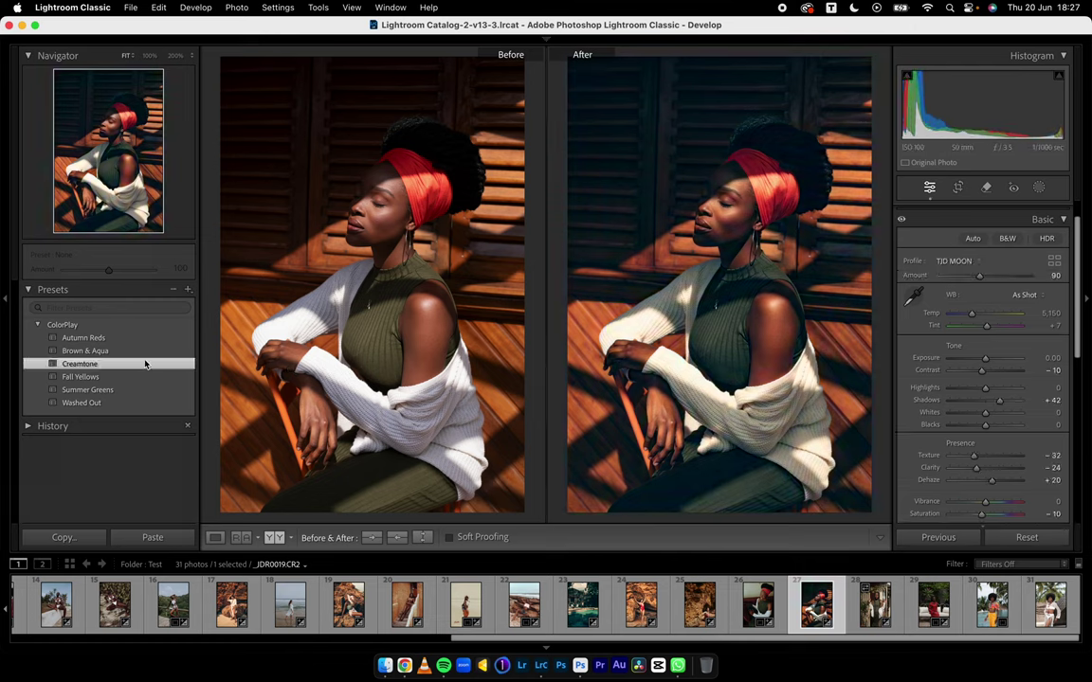
pyautogui.click(90, 379)
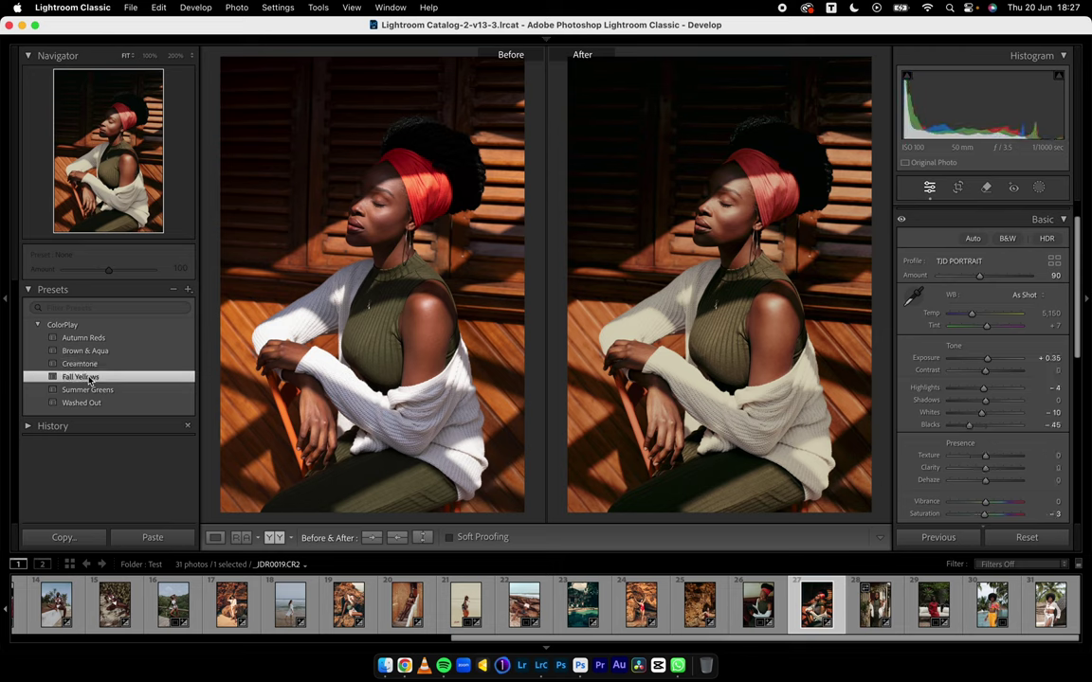
pyautogui.doubleClick(989, 360)
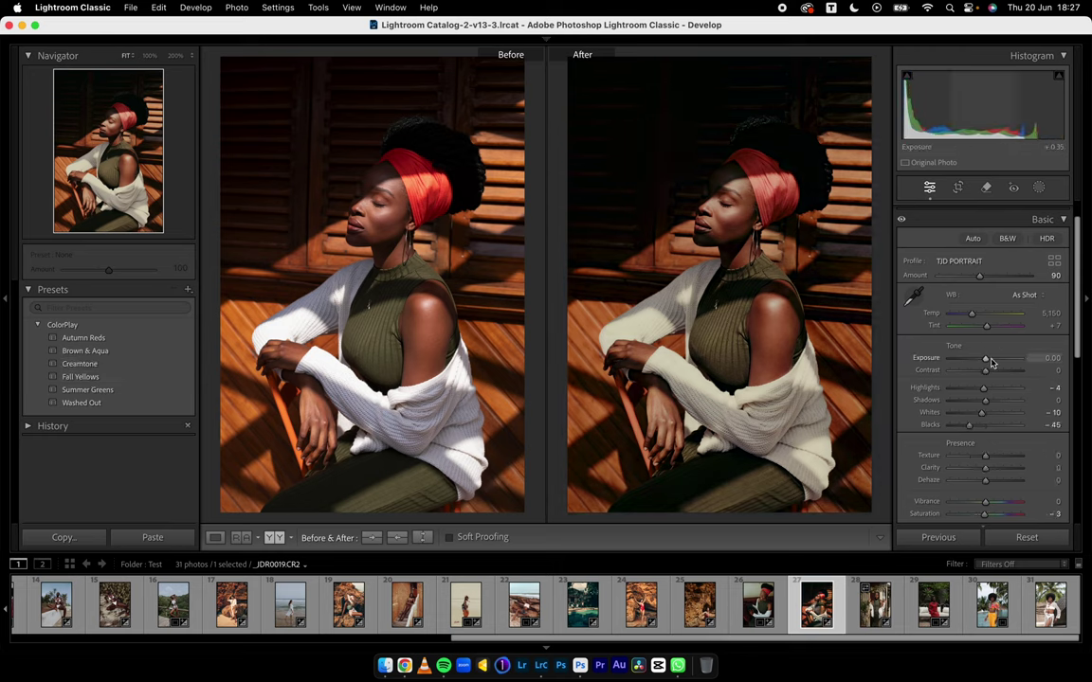
# Set the twenty-seventh photo's Shadows to +24 and Highlights to -15, and its Red saturation to -10 and Orange saturation to -9
pyautogui.moveTo(983, 400)
pyautogui.mouseDown()
pyautogui.moveTo(996, 404)
pyautogui.moveTo(968, 394)
pyautogui.moveTo(980, 390)
pyautogui.mouseUp()
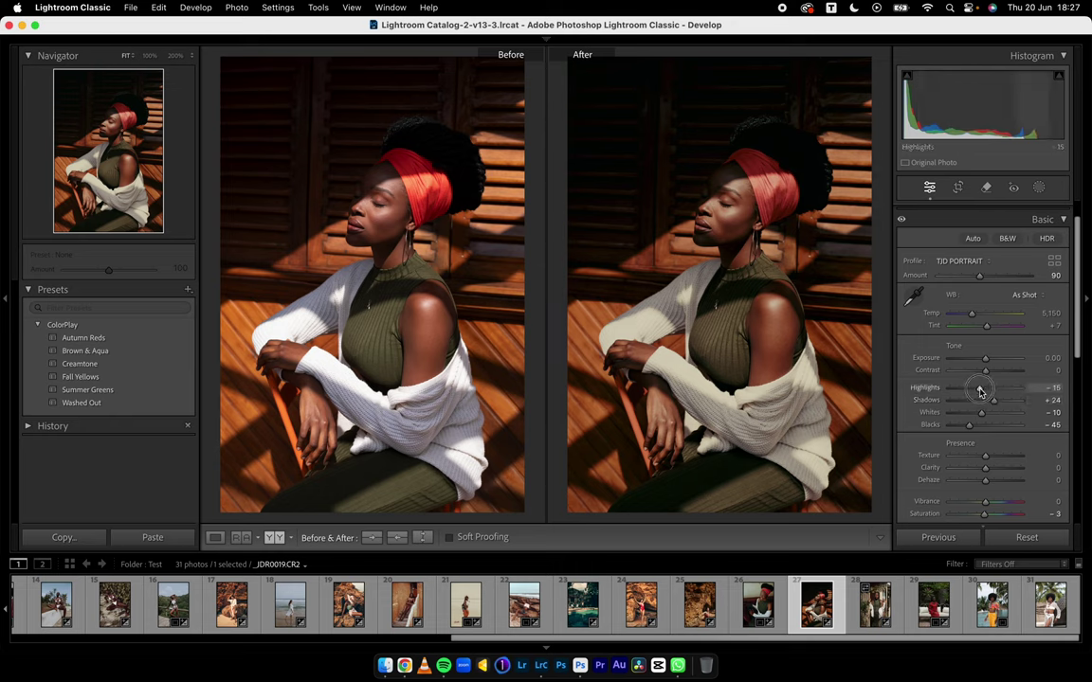
pyautogui.click(976, 220)
pyautogui.scroll(3, 974, 285)
pyautogui.click(974, 270)
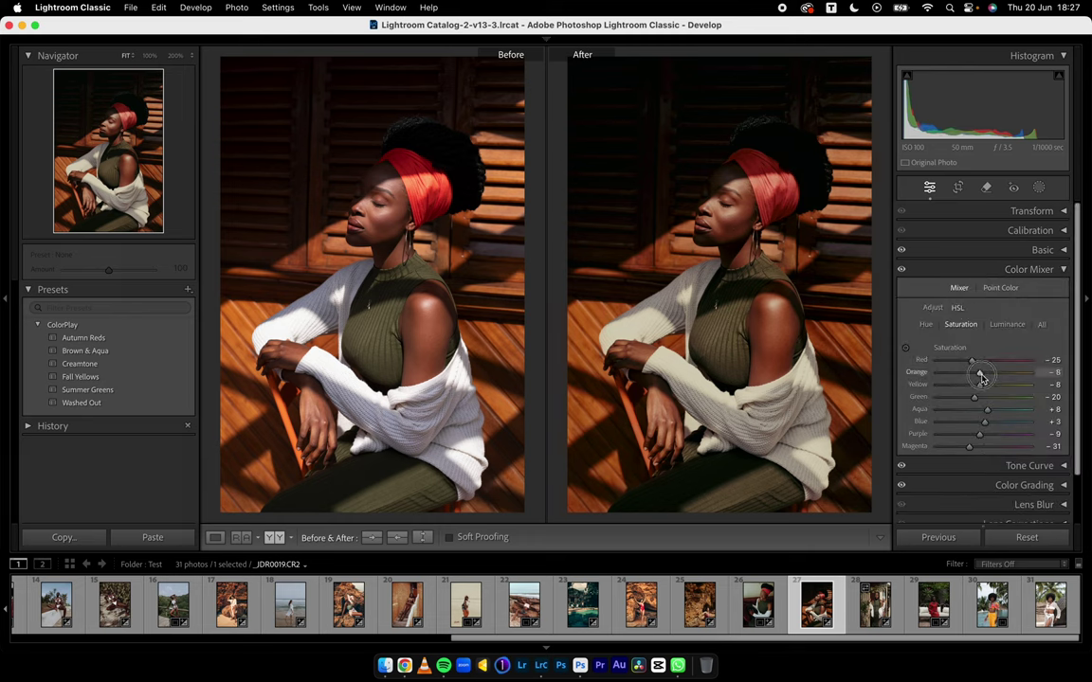
pyautogui.moveTo(981, 377); pyautogui.dragTo(976, 371)
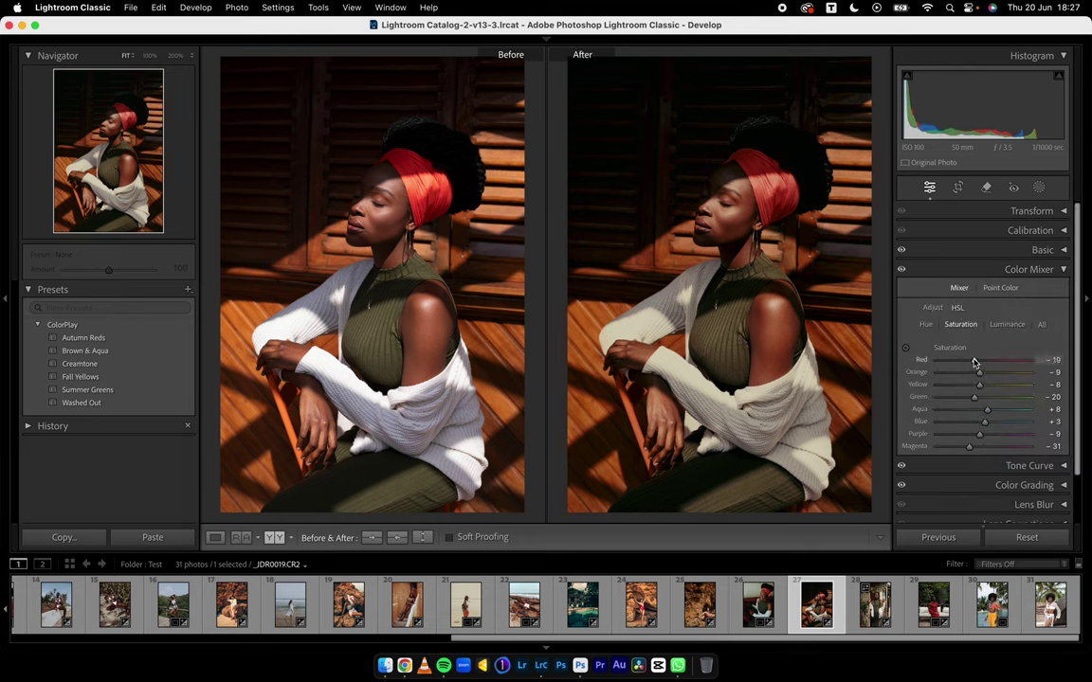
pyautogui.click(926, 324)
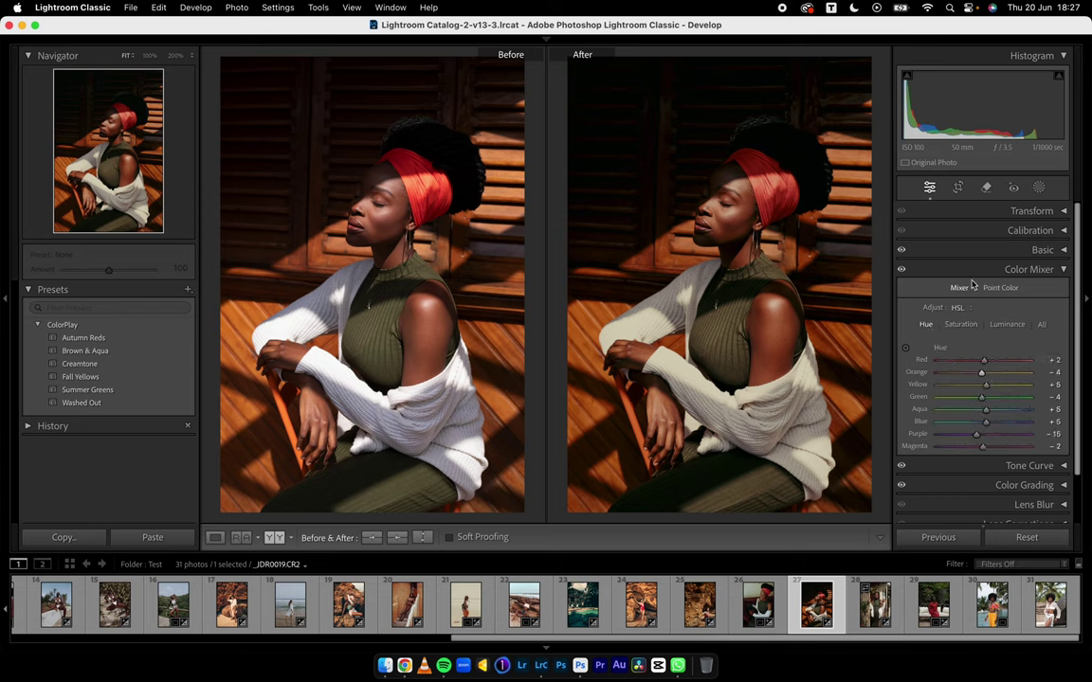
# Set the Green Primary hue of the twenty-seventh photo to +10 in the camera calibration
pyautogui.click(976, 231)
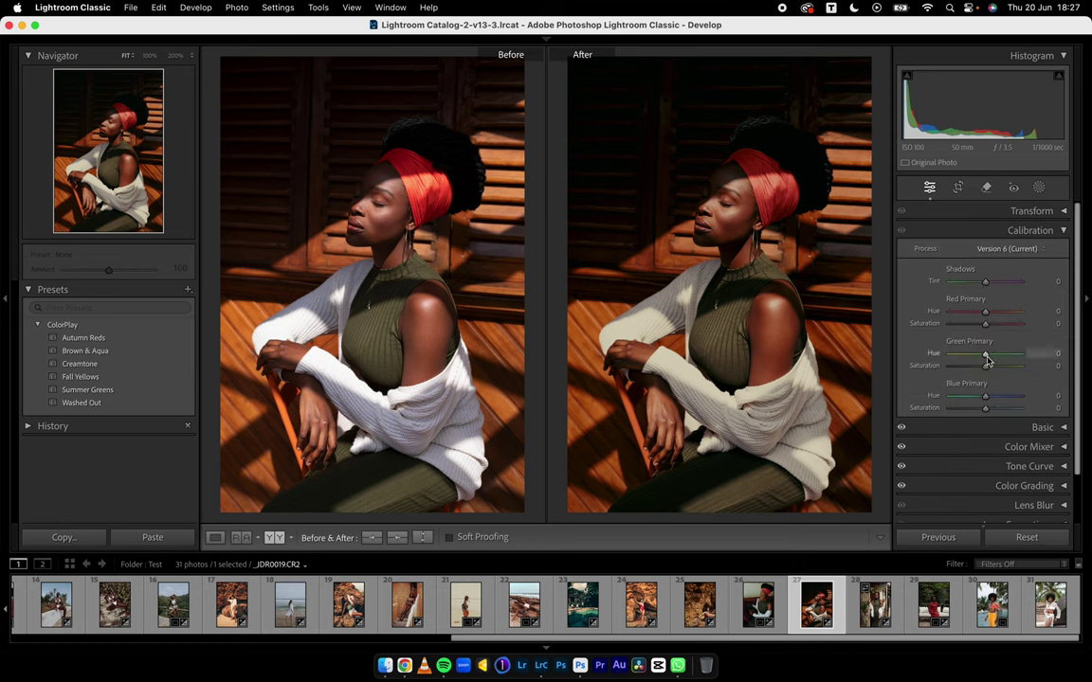
pyautogui.moveTo(992, 356); pyautogui.dragTo(993, 357)
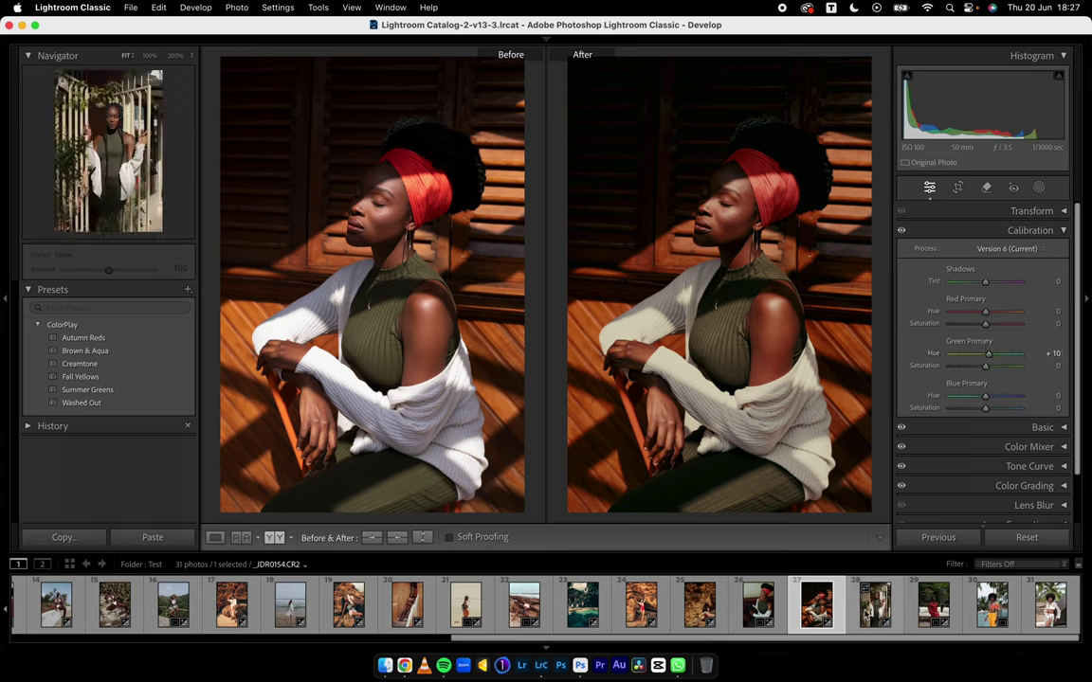
# Apply the Summer Greens preset to the twenty-eighth photo, the woman at the metal gate
pyautogui.click(873, 607)
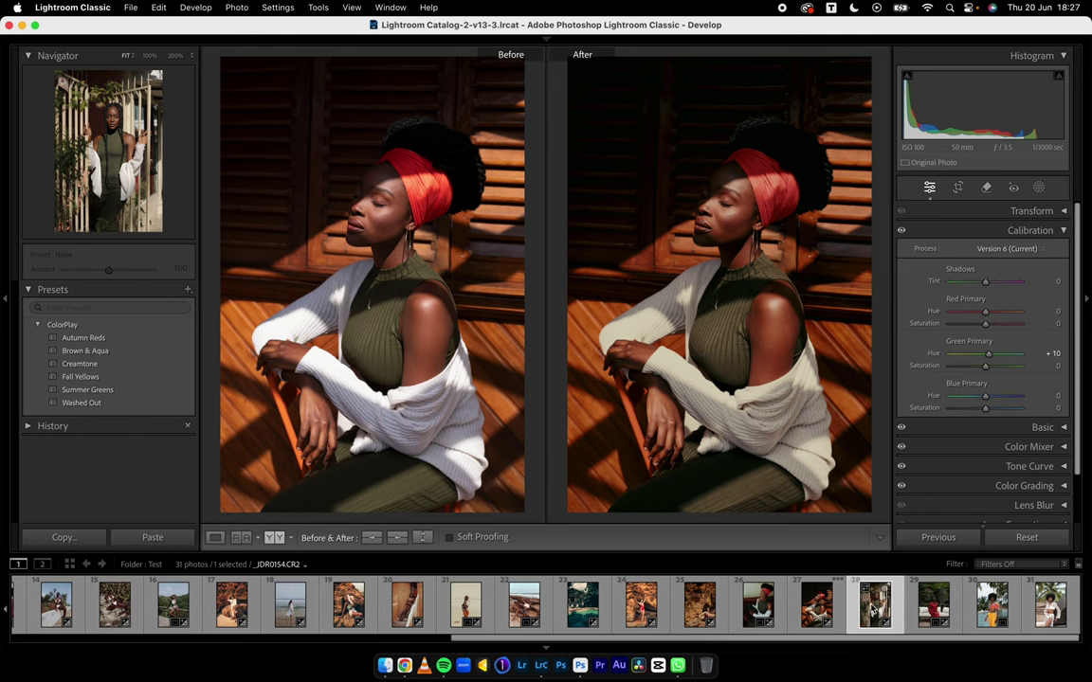
pyautogui.click(111, 402)
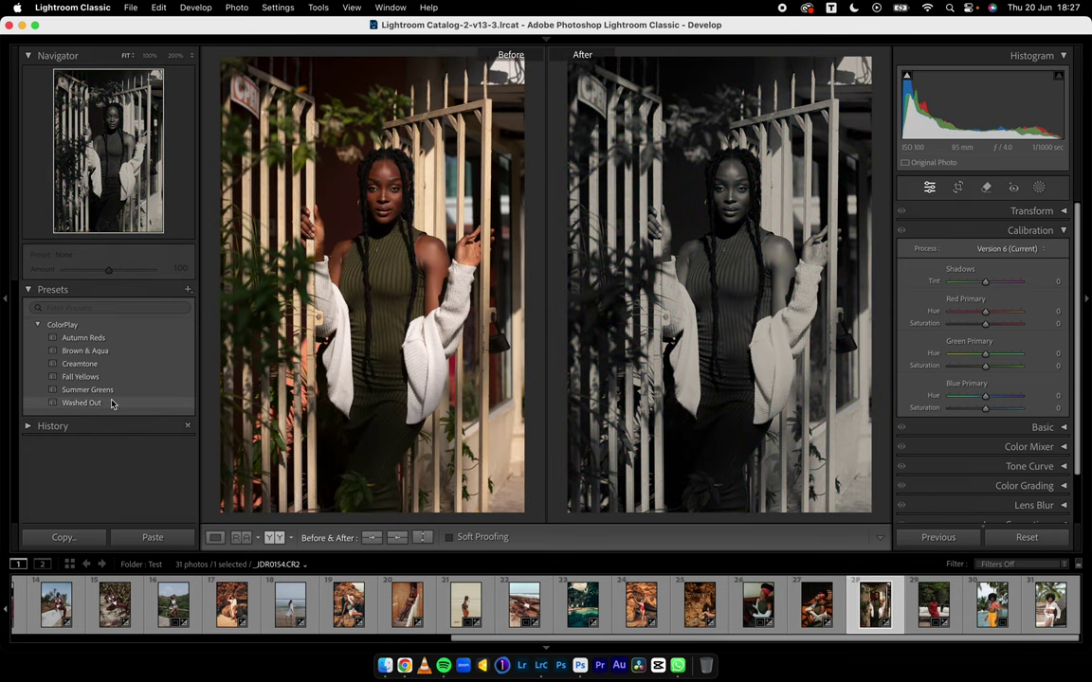
pyautogui.click(114, 391)
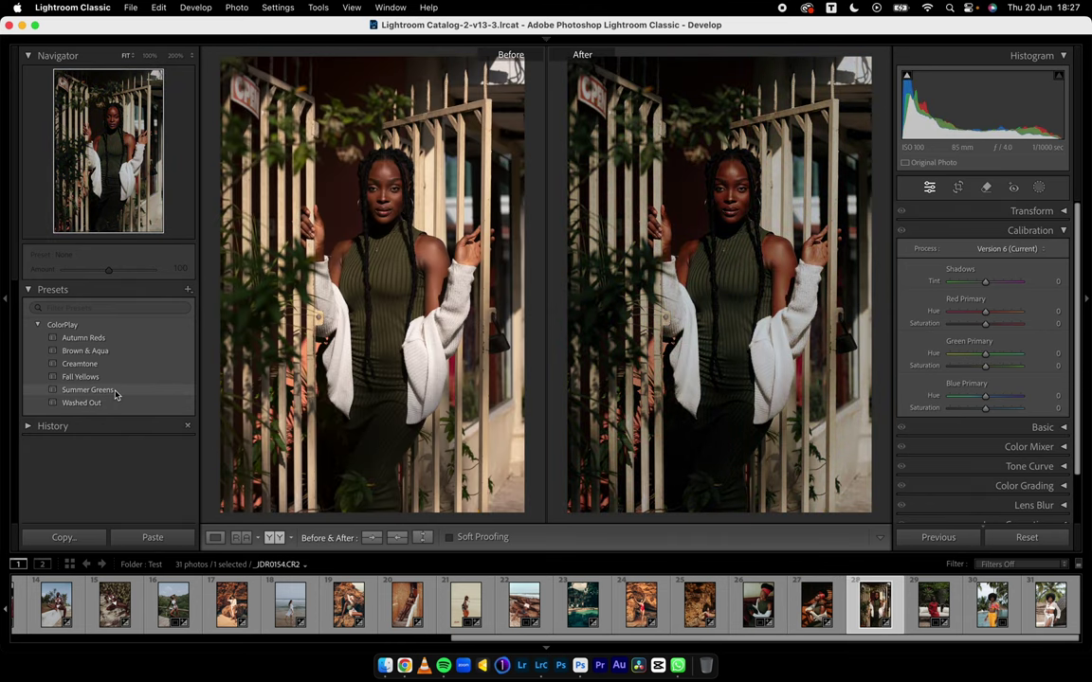
# Reset the twenty-eighth photo's Exposure to 0.00, and set its Shadows to +20 and Highlights to -34
pyautogui.click(962, 230)
pyautogui.click(980, 250)
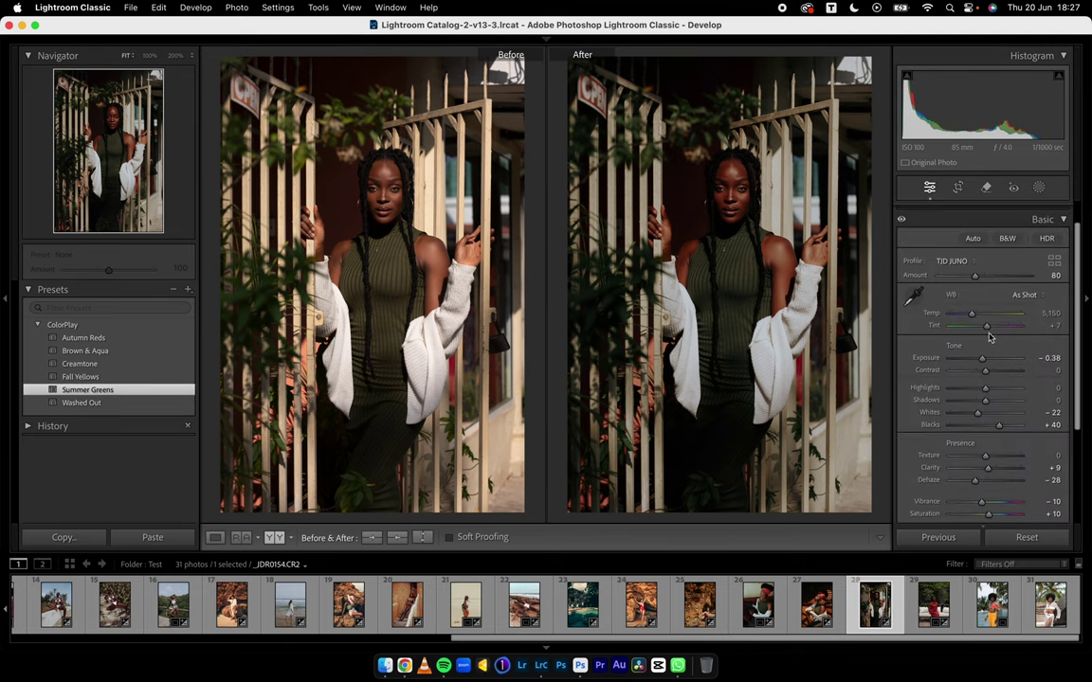
pyautogui.doubleClick(984, 359)
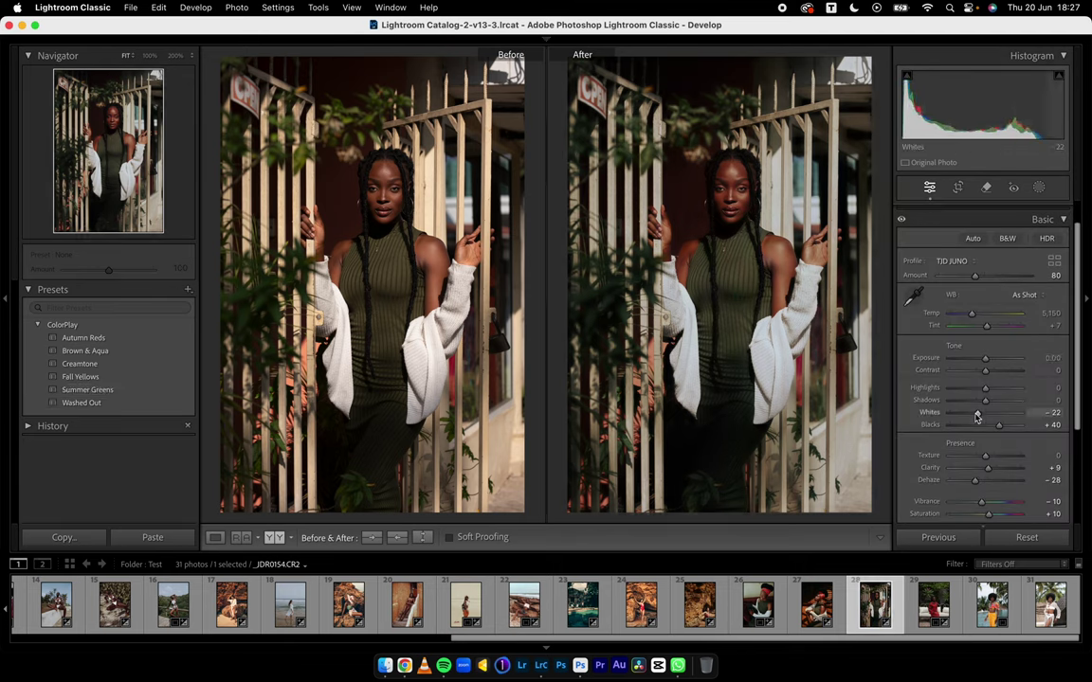
pyautogui.click(994, 407)
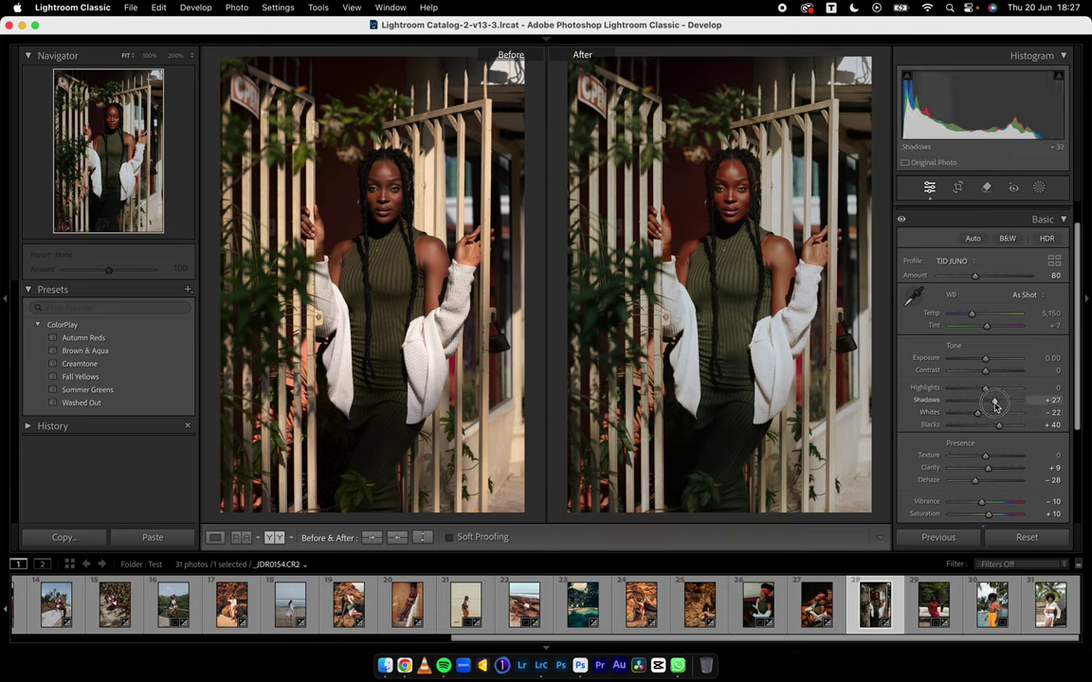
pyautogui.moveTo(984, 389); pyautogui.dragTo(974, 389)
pyautogui.scroll(-5, 975, 417)
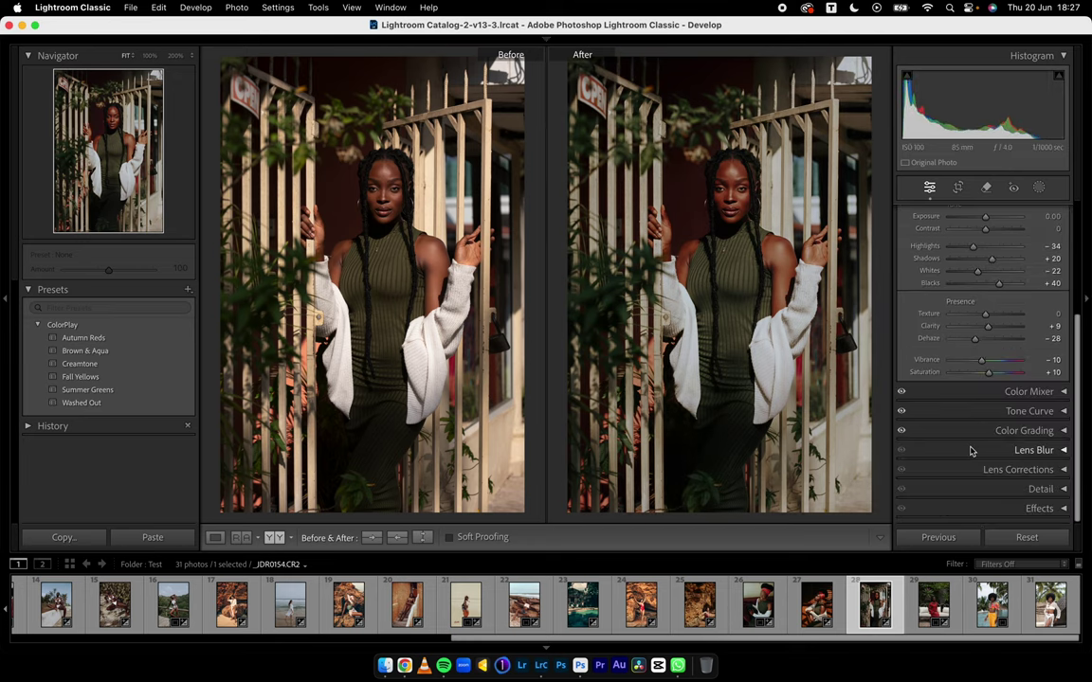
# Set the Green Primary saturation of the twenty-eighth photo to -26 in the camera calibration
pyautogui.scroll(6, 974, 417)
pyautogui.click(971, 247)
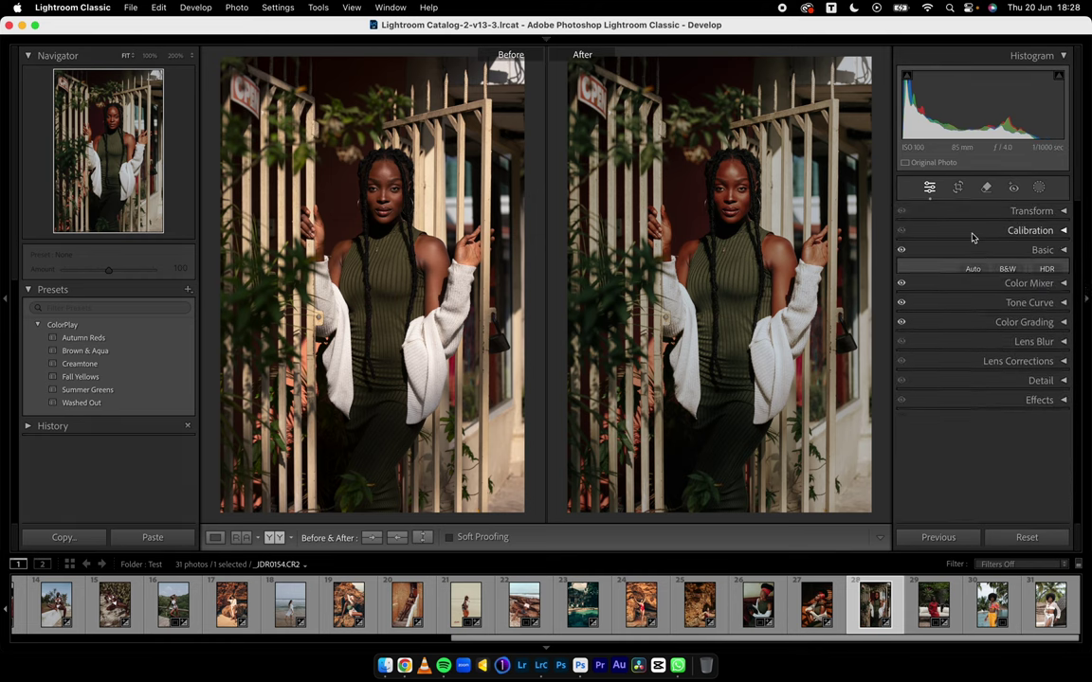
pyautogui.click(972, 232)
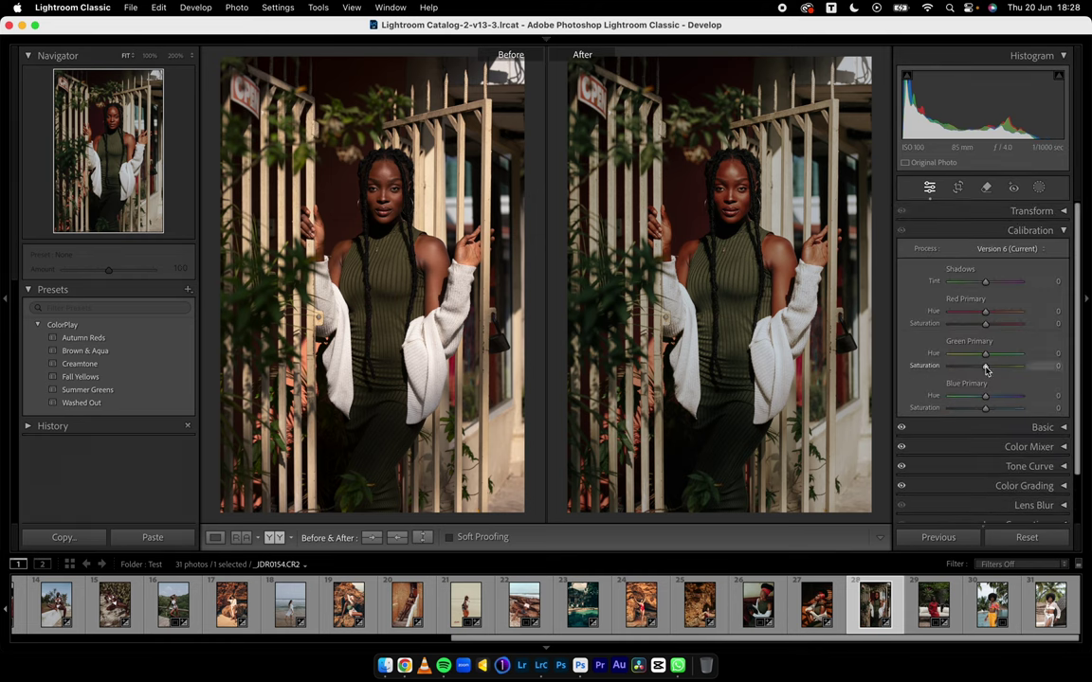
pyautogui.moveTo(984, 368); pyautogui.dragTo(972, 367)
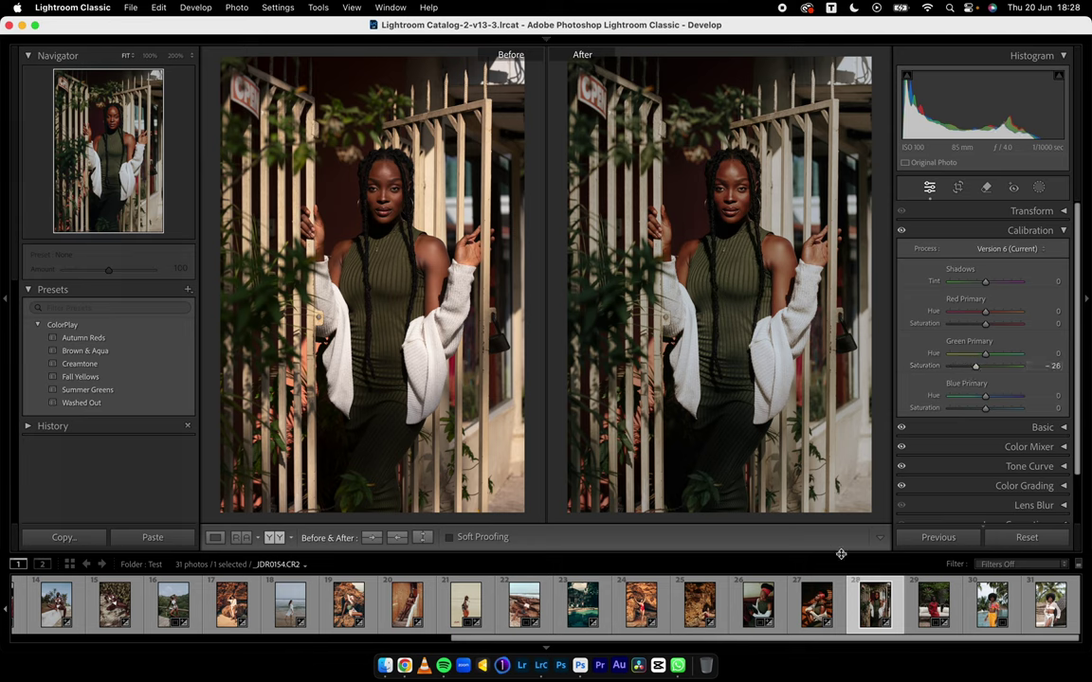
# Apply the Summer Greens preset to the twenty-ninth photo, the woman in the red dress, and darken its bright tones through the histogram
pyautogui.click(910, 595)
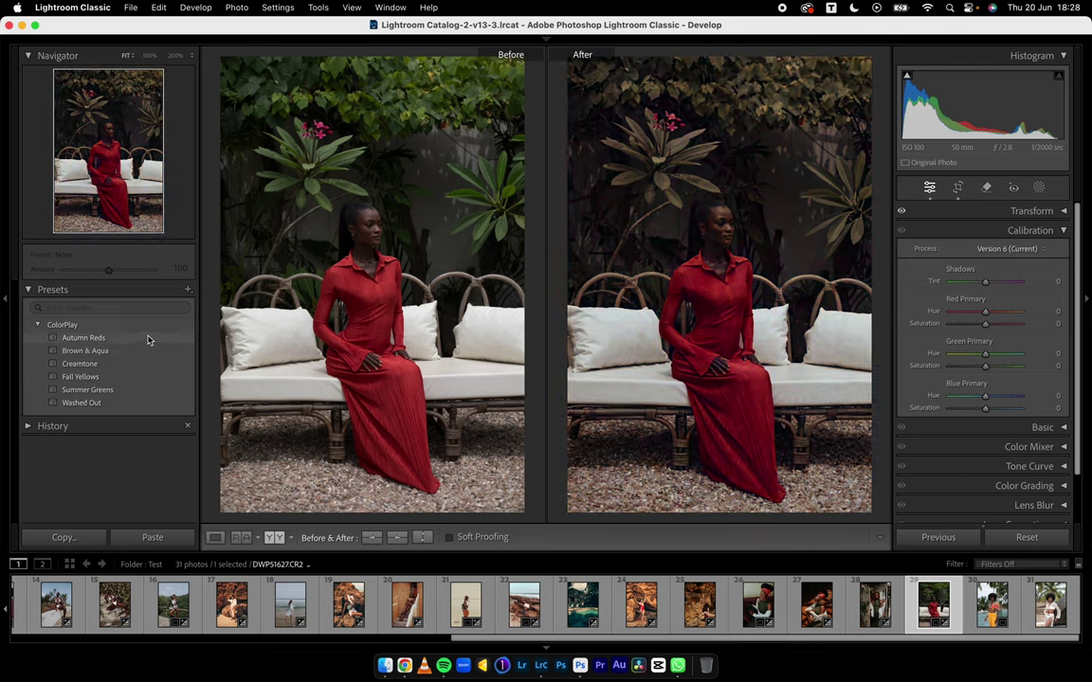
pyautogui.click(105, 390)
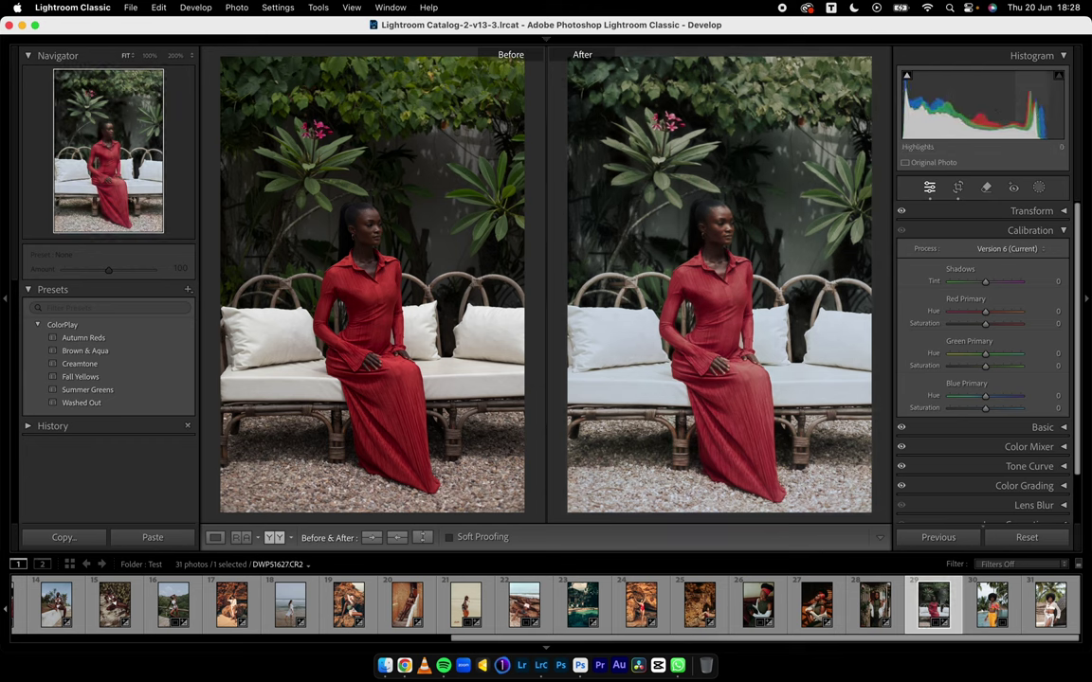
pyautogui.moveTo(1052, 109)
pyautogui.mouseDown()
pyautogui.moveTo(867, 109)
pyautogui.moveTo(1058, 113)
pyautogui.mouseUp()
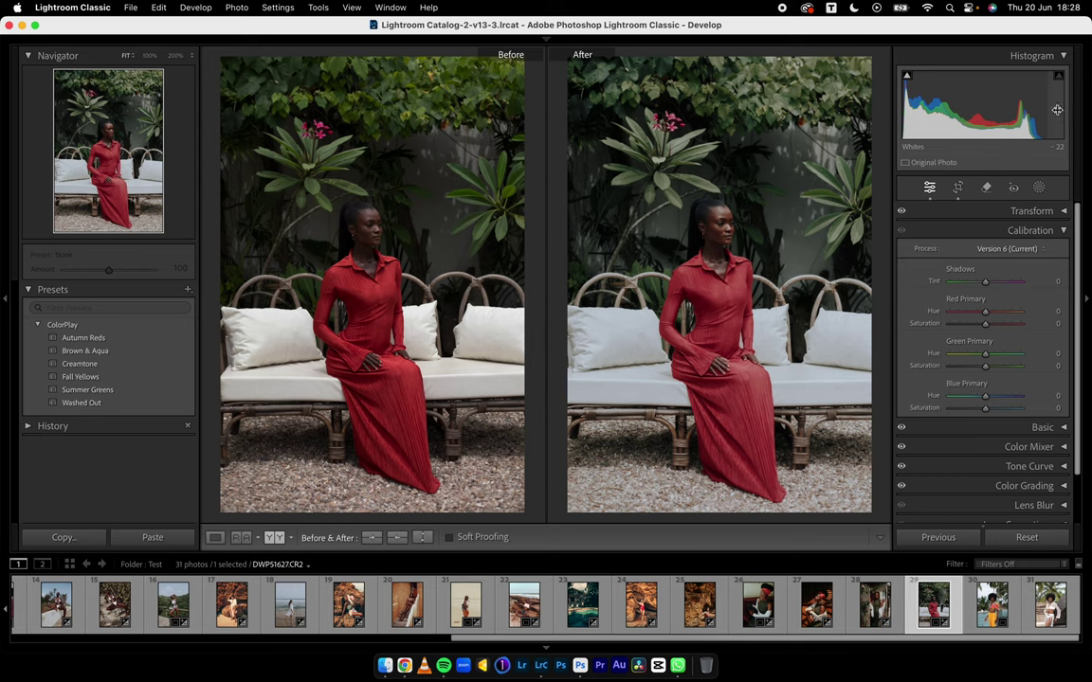
pyautogui.click(957, 231)
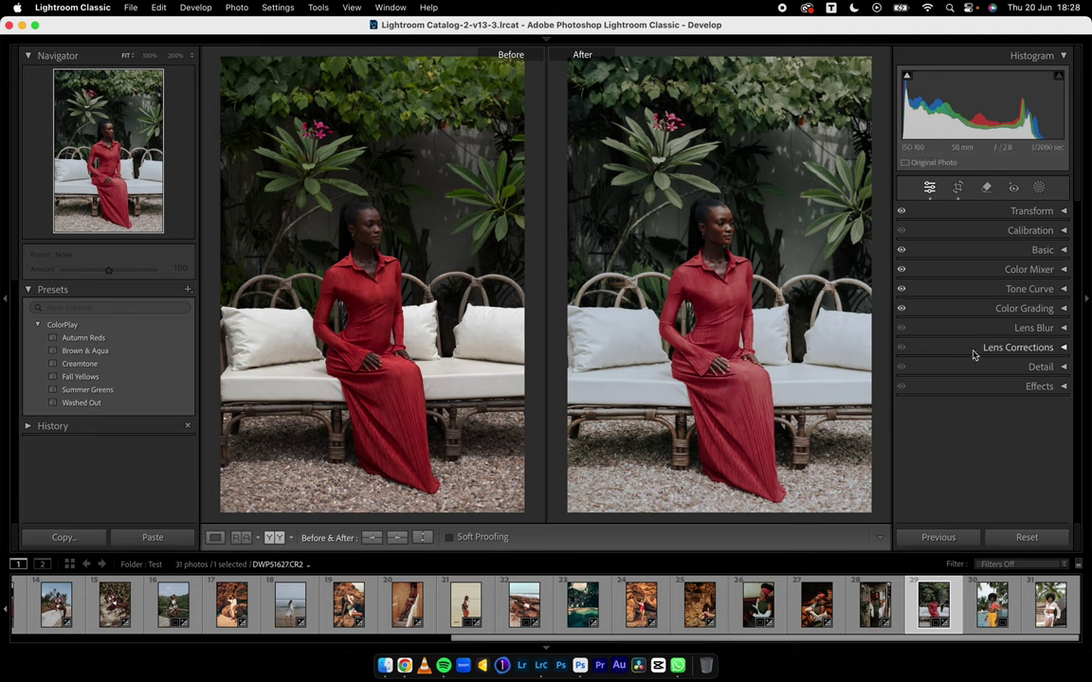
# Tint the twenty-ninth photo's highlights with color grading at Hue 47 and Saturation 9
pyautogui.click(972, 308)
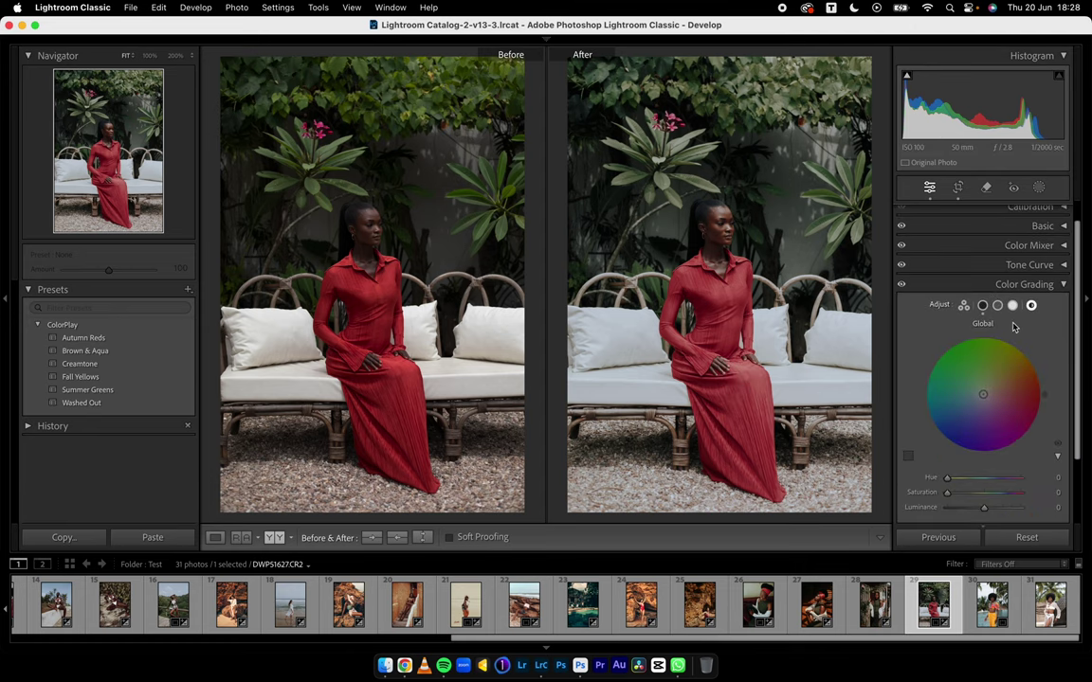
pyautogui.click(1012, 305)
pyautogui.moveTo(1030, 366); pyautogui.dragTo(1033, 361)
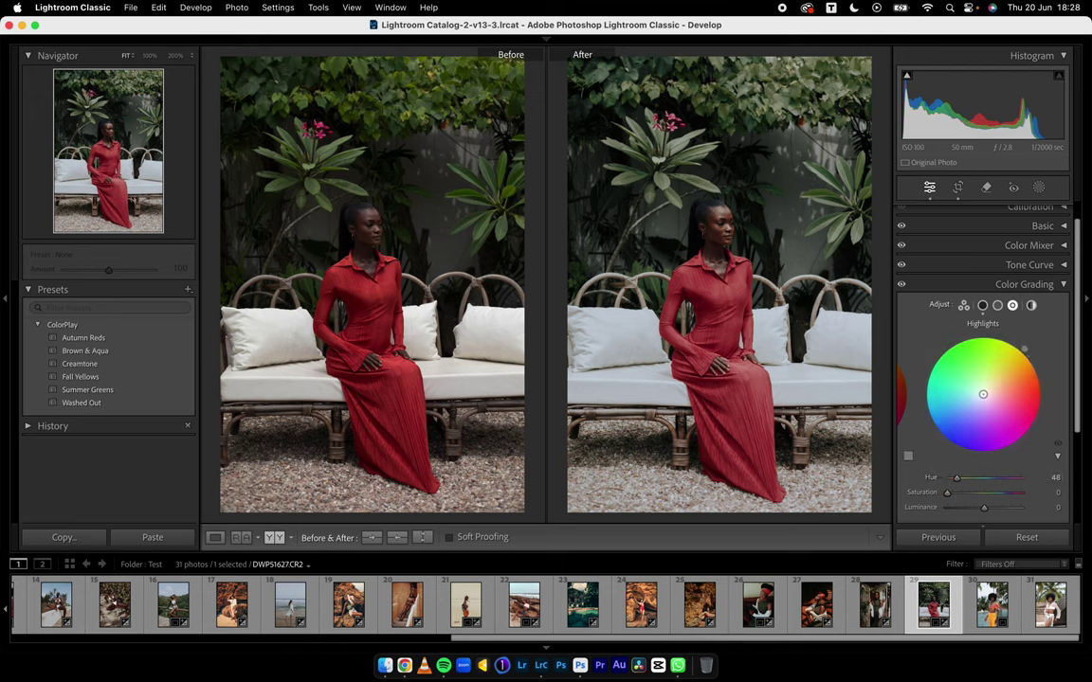
pyautogui.moveTo(946, 493); pyautogui.dragTo(956, 496)
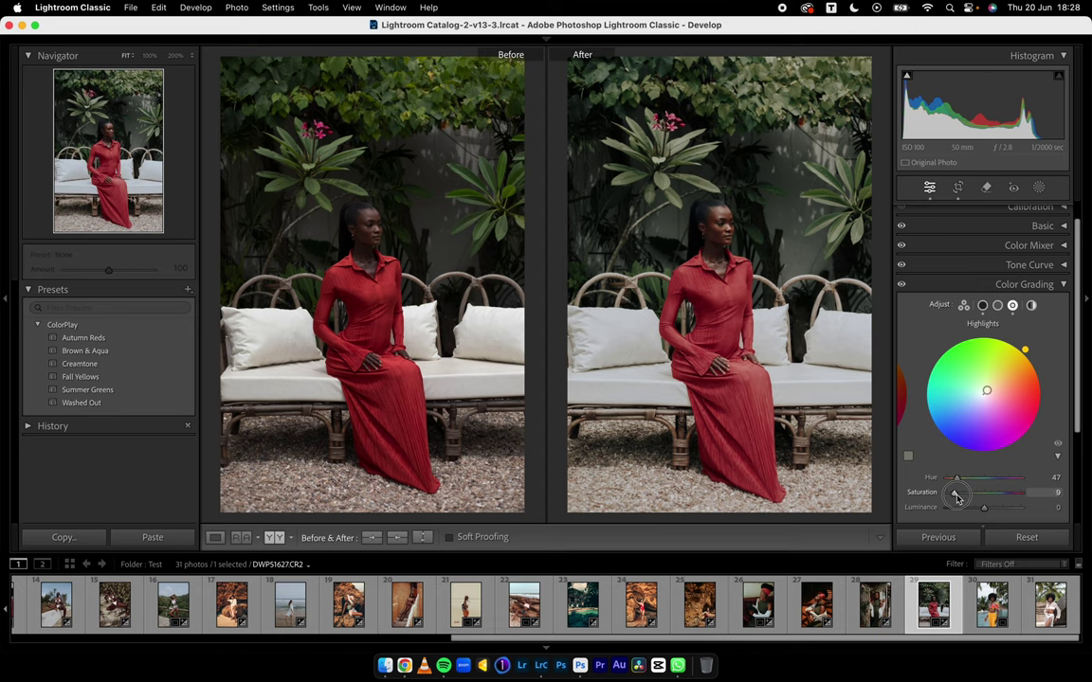
pyautogui.click(981, 284)
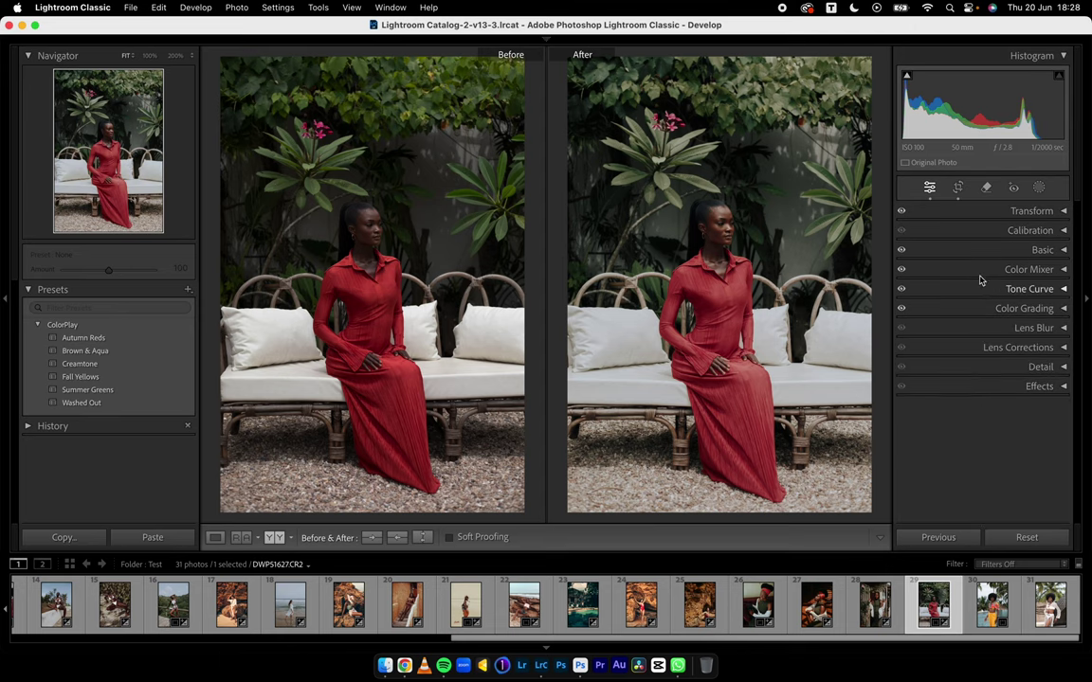
# Try a Red luminance of -39 and a reset to 0 on the red dress, and undo both changes
pyautogui.click(980, 270)
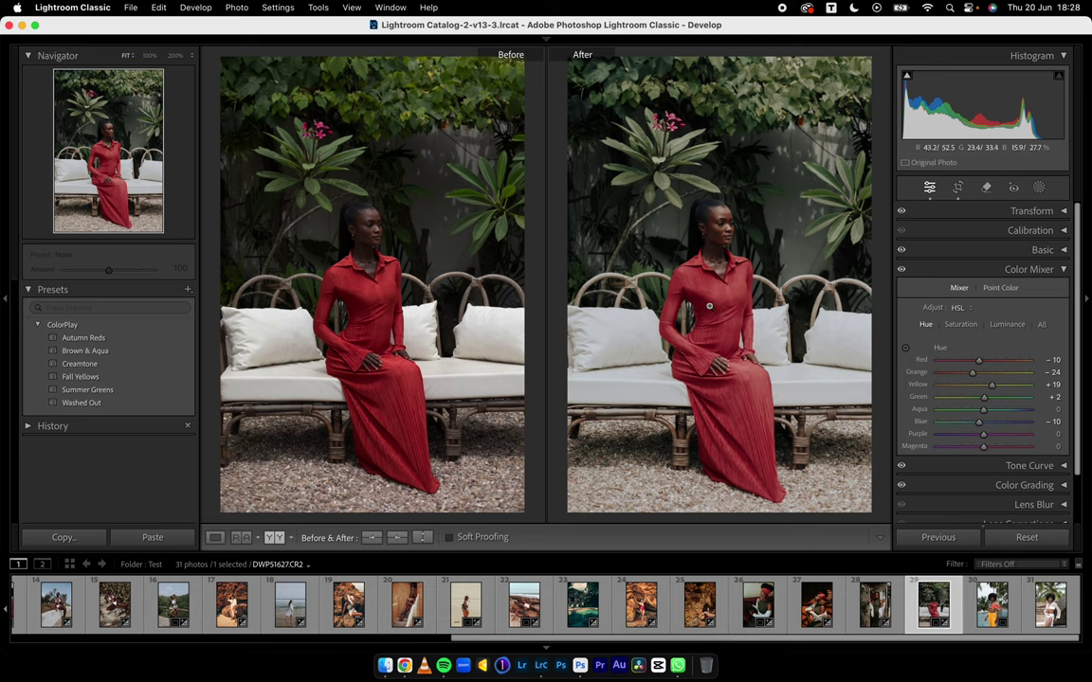
pyautogui.click(1007, 324)
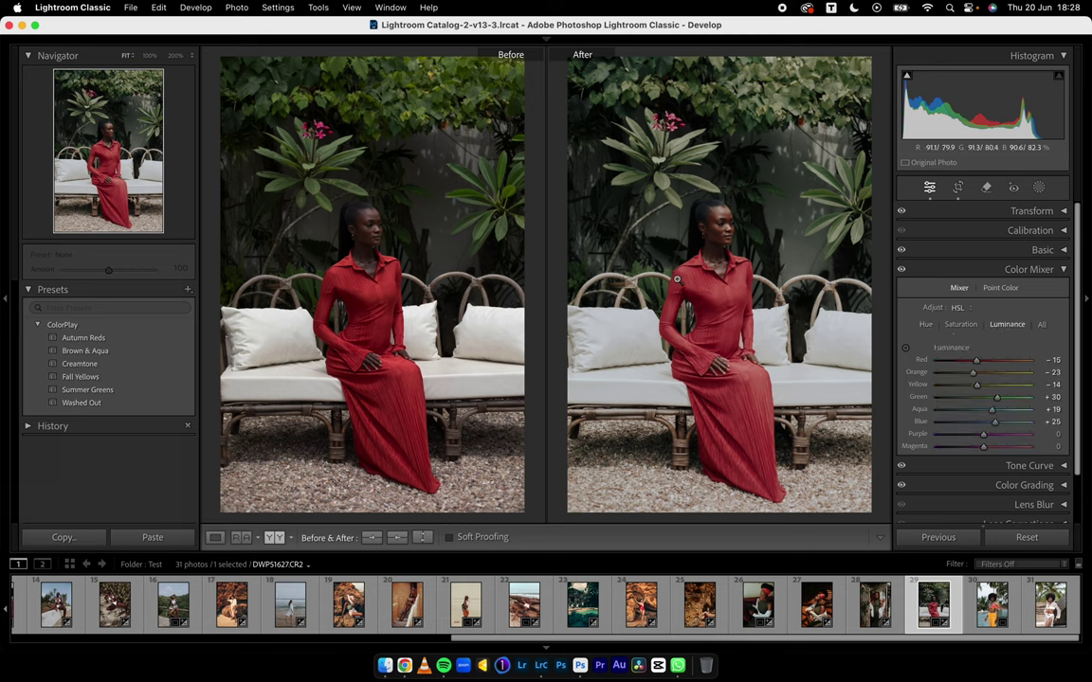
pyautogui.moveTo(975, 361); pyautogui.dragTo(965, 365)
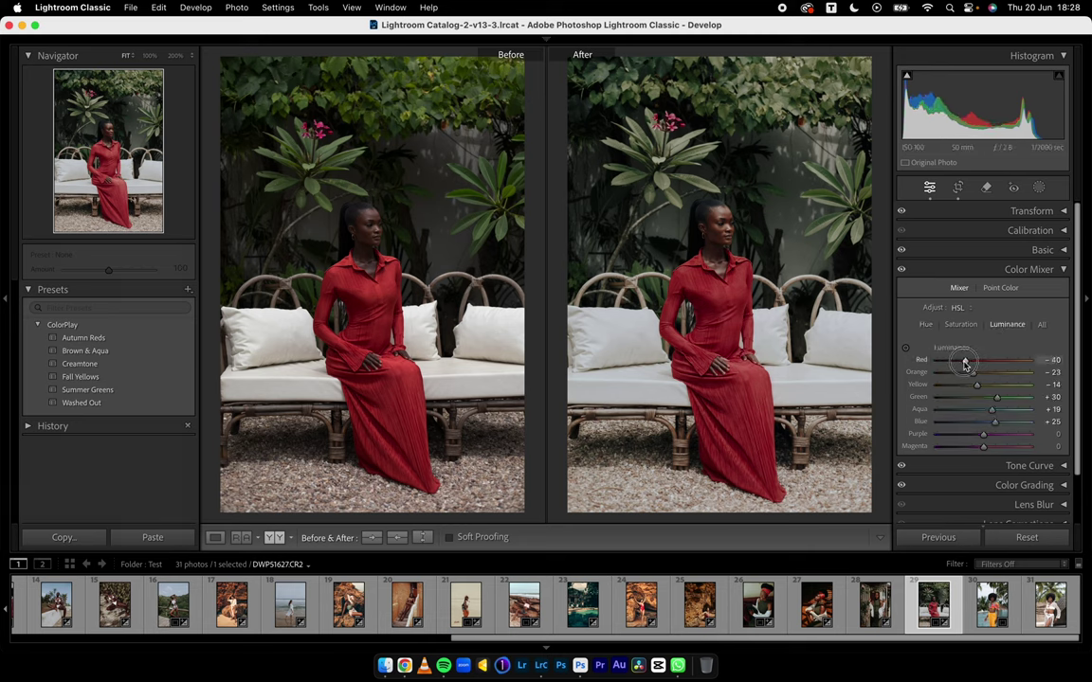
pyautogui.doubleClick(965, 365)
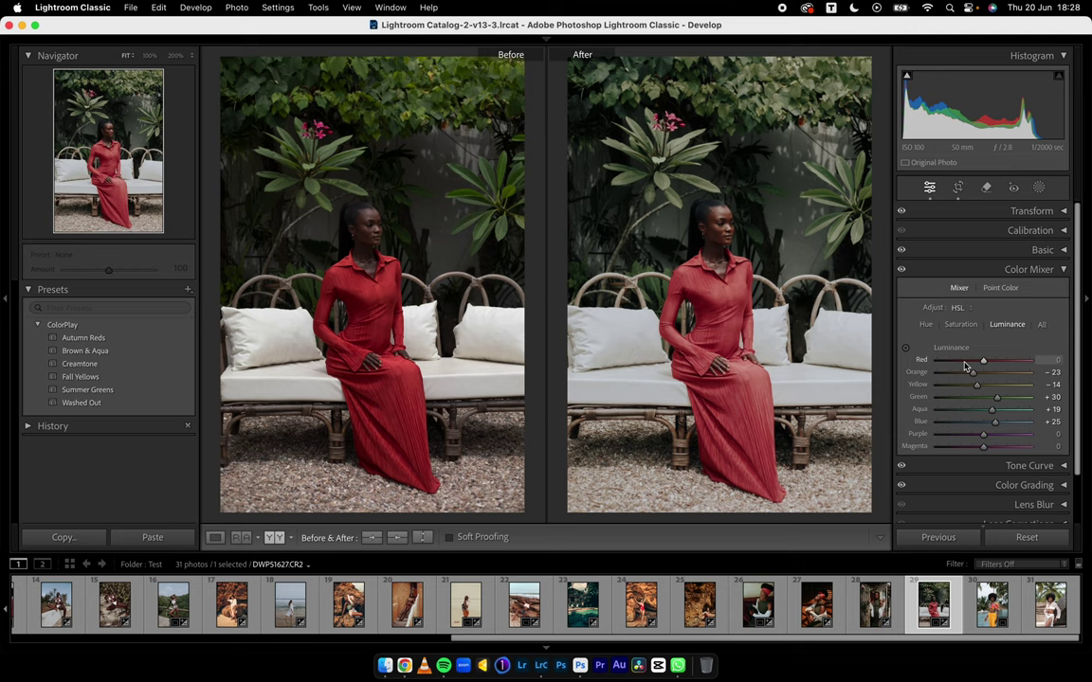
pyautogui.press('super+z')
pyautogui.press('super+z')
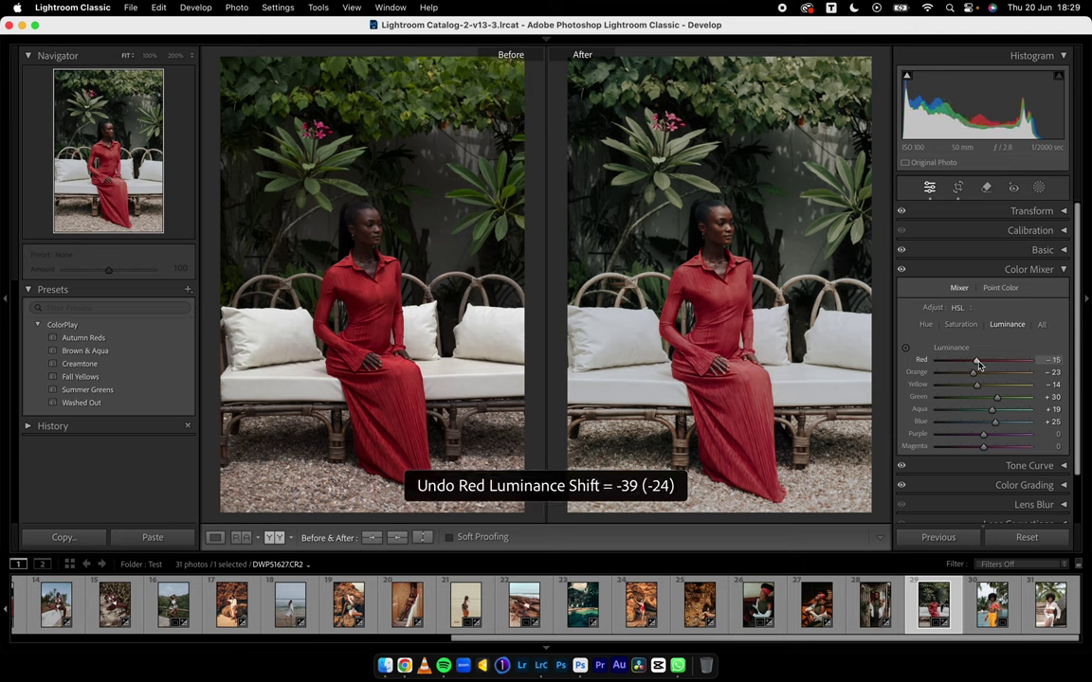
# Create a people mask that covers only the clothes of Person 1
pyautogui.click(1039, 186)
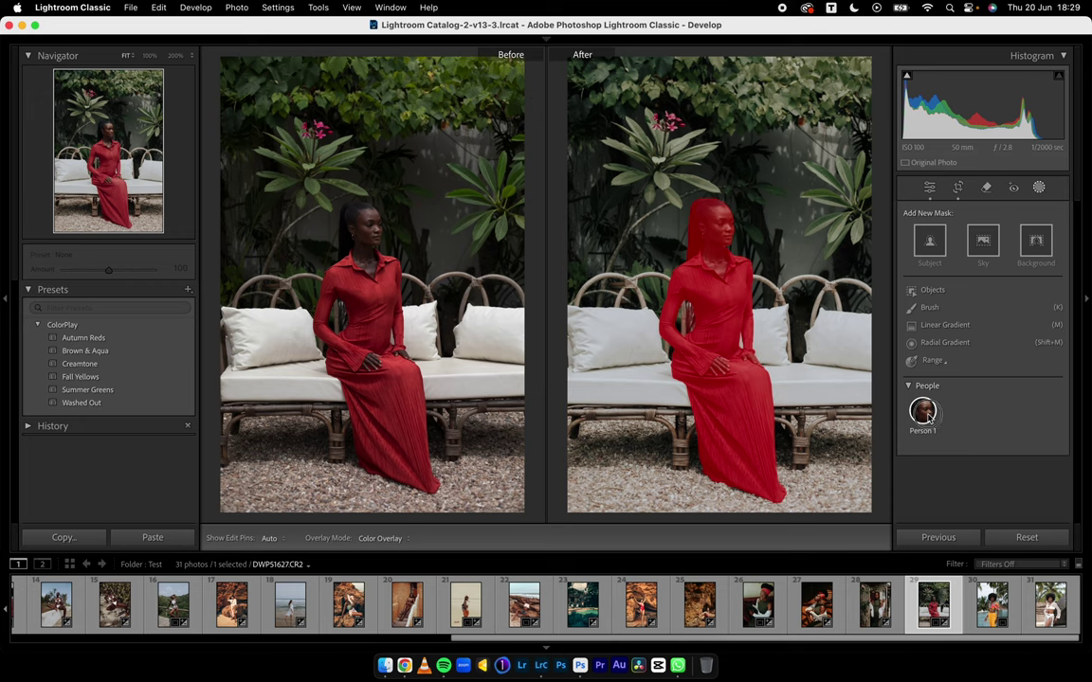
pyautogui.click(924, 414)
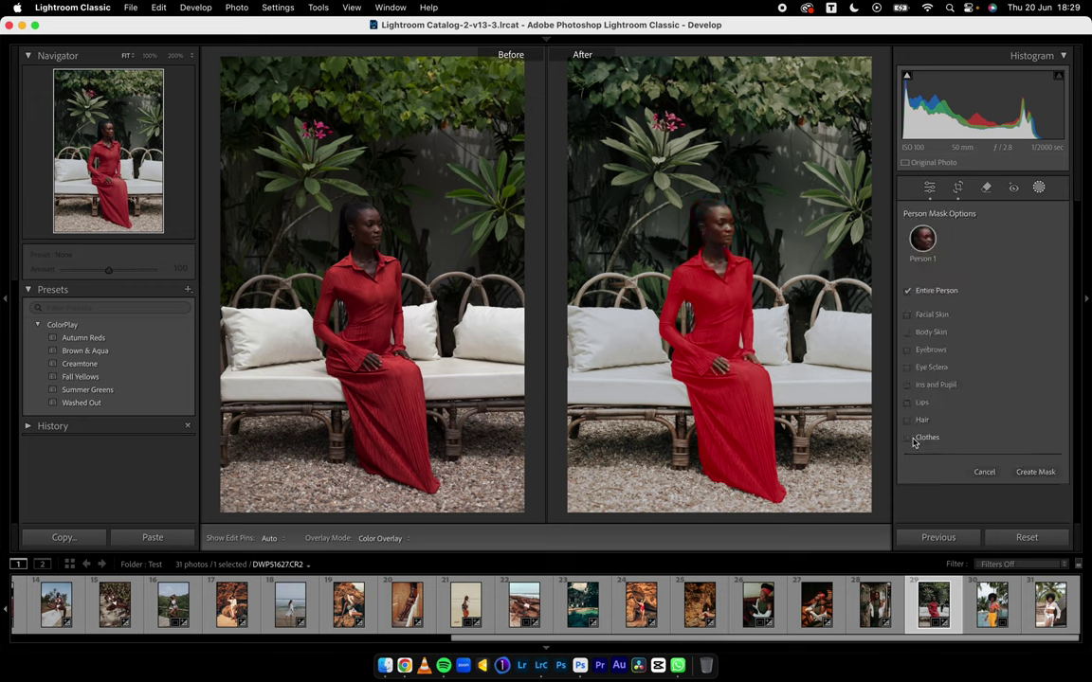
pyautogui.click(1028, 472)
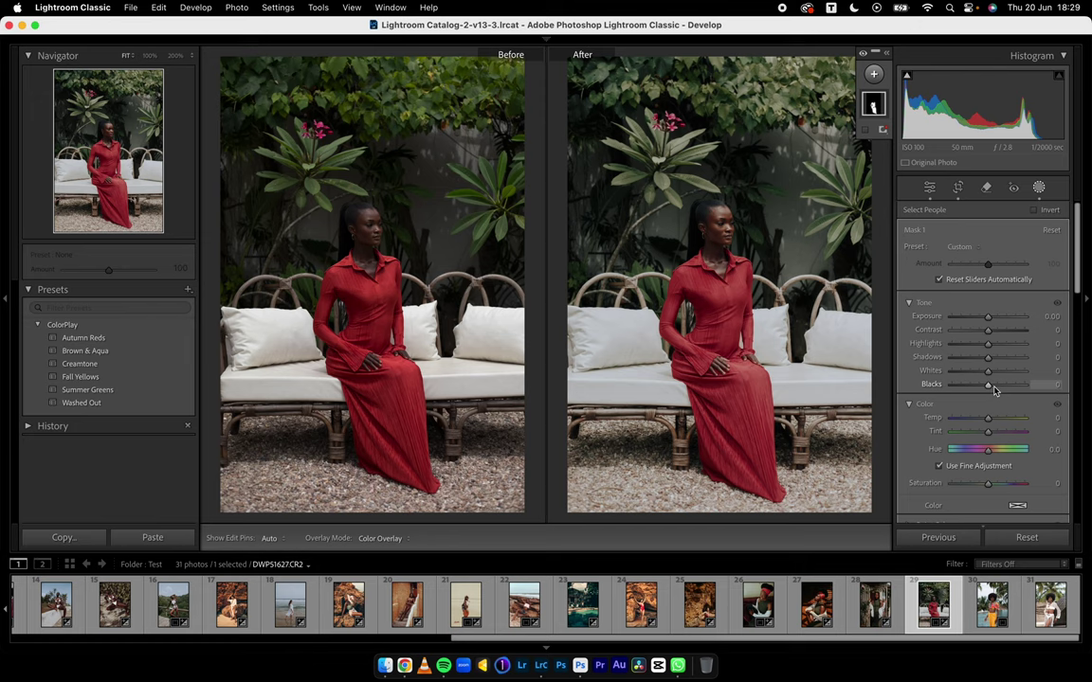
# Darken the masked red dress by setting the mask's Highlights to -47 and Exposure to -0.22
pyautogui.scroll(-4, 991, 383)
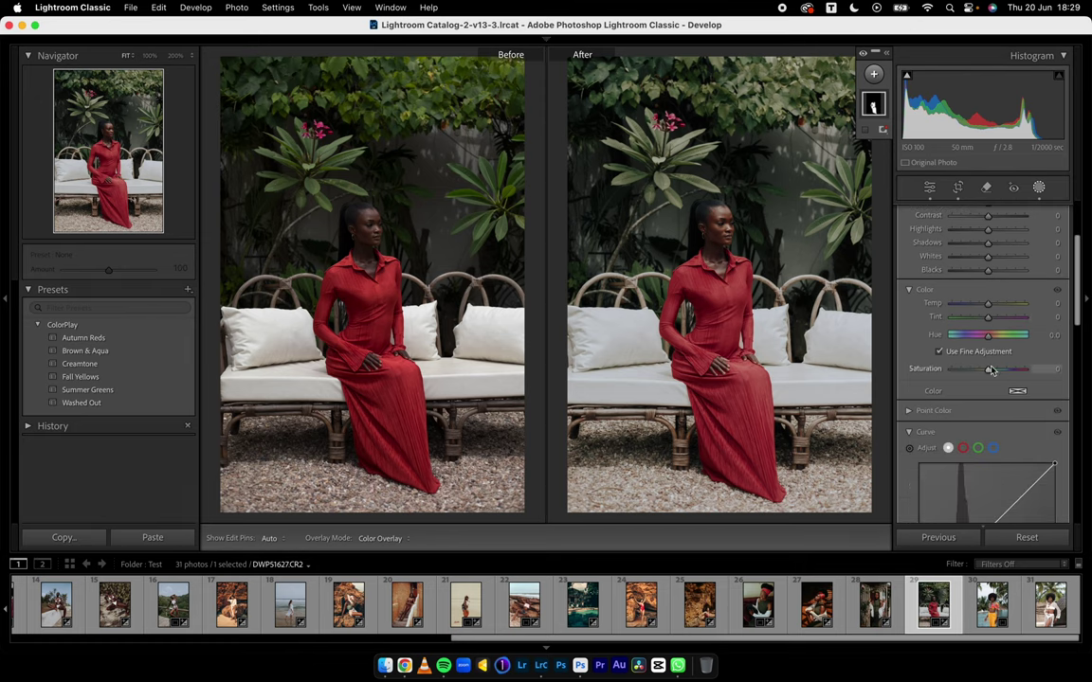
pyautogui.scroll(1, 988, 380)
pyautogui.moveTo(989, 254); pyautogui.dragTo(972, 255)
pyautogui.scroll(3, 976, 261)
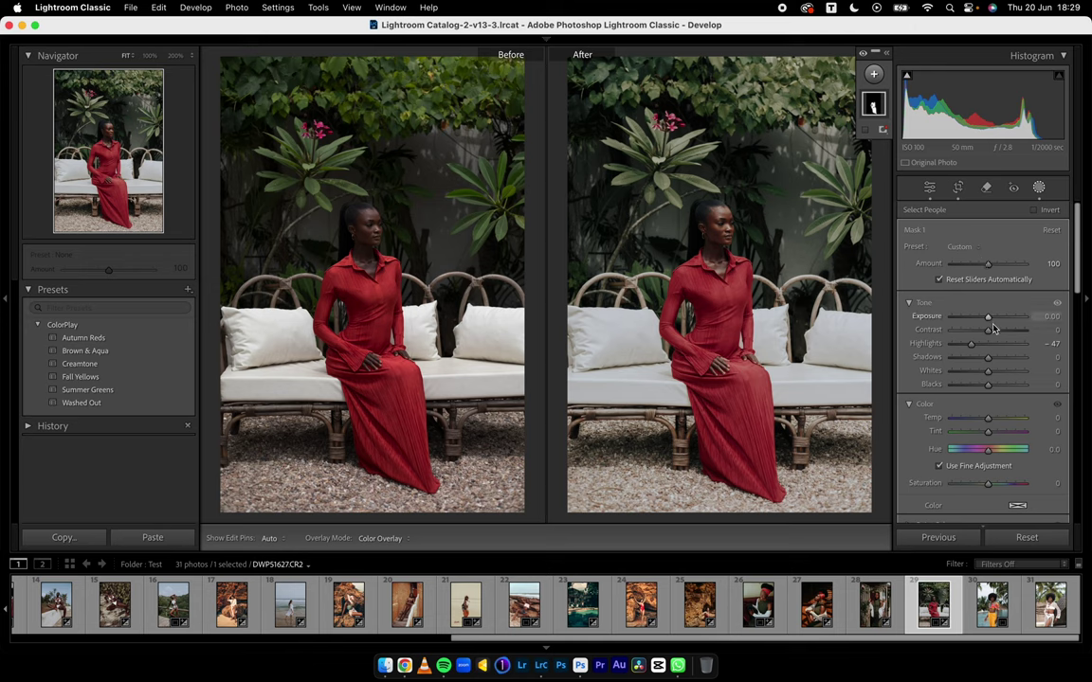
pyautogui.moveTo(990, 324); pyautogui.dragTo(988, 323)
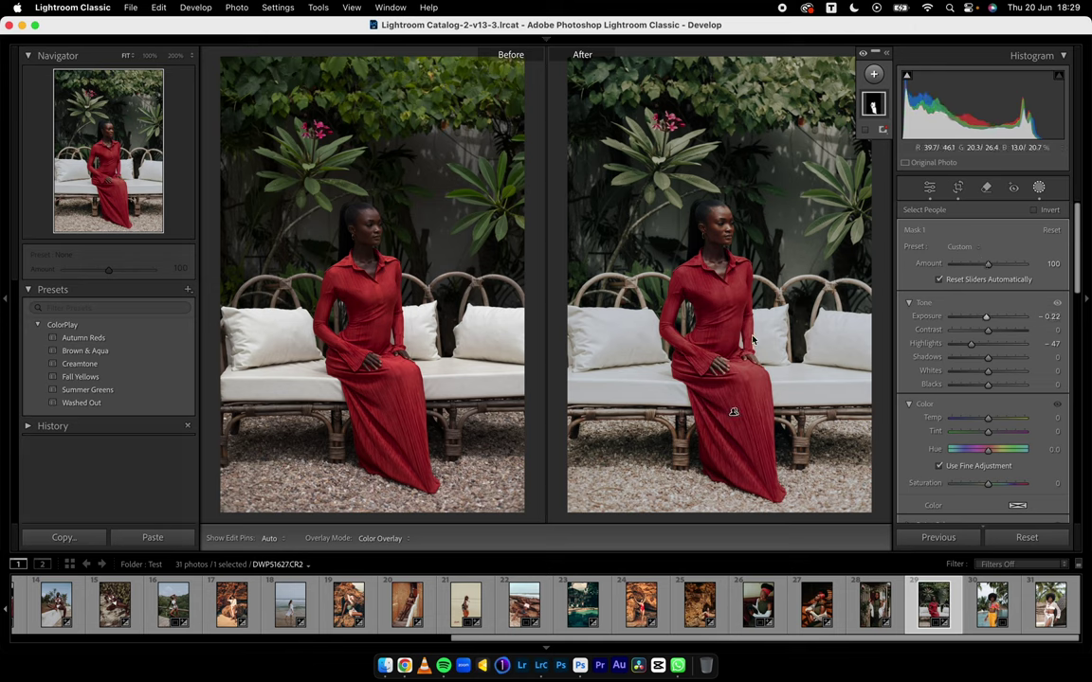
# Warm the masked red dress by setting the mask's Temp to 10 and Hue to 3.7
pyautogui.scroll(-5, 976, 379)
pyautogui.scroll(4, 976, 379)
pyautogui.scroll(-1, 970, 384)
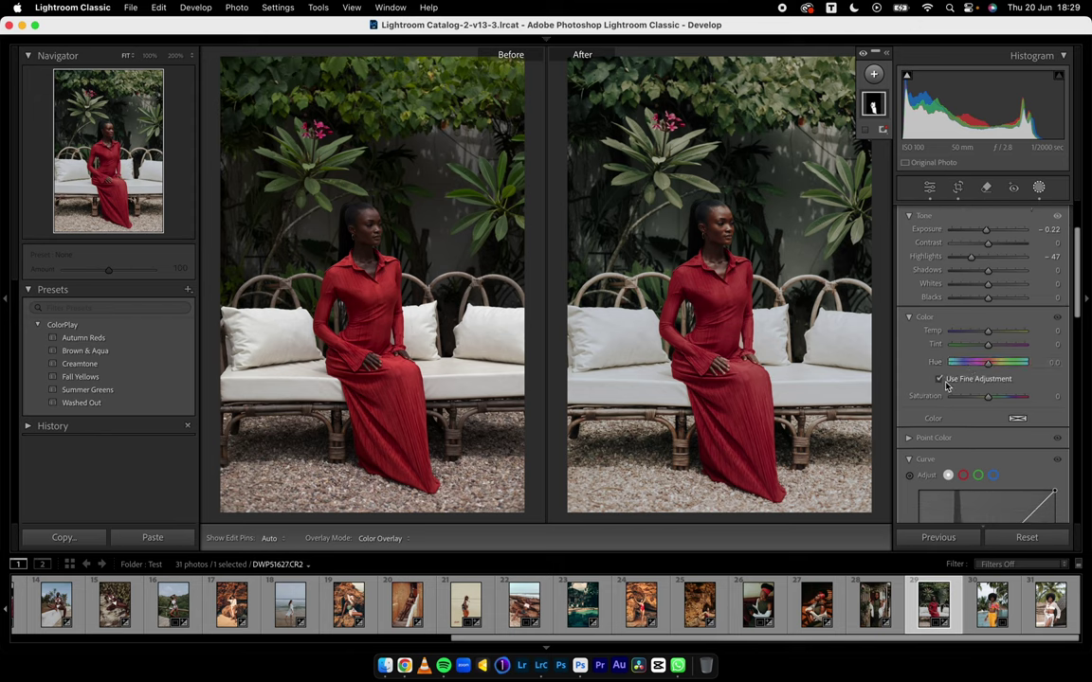
pyautogui.moveTo(991, 368); pyautogui.dragTo(988, 335)
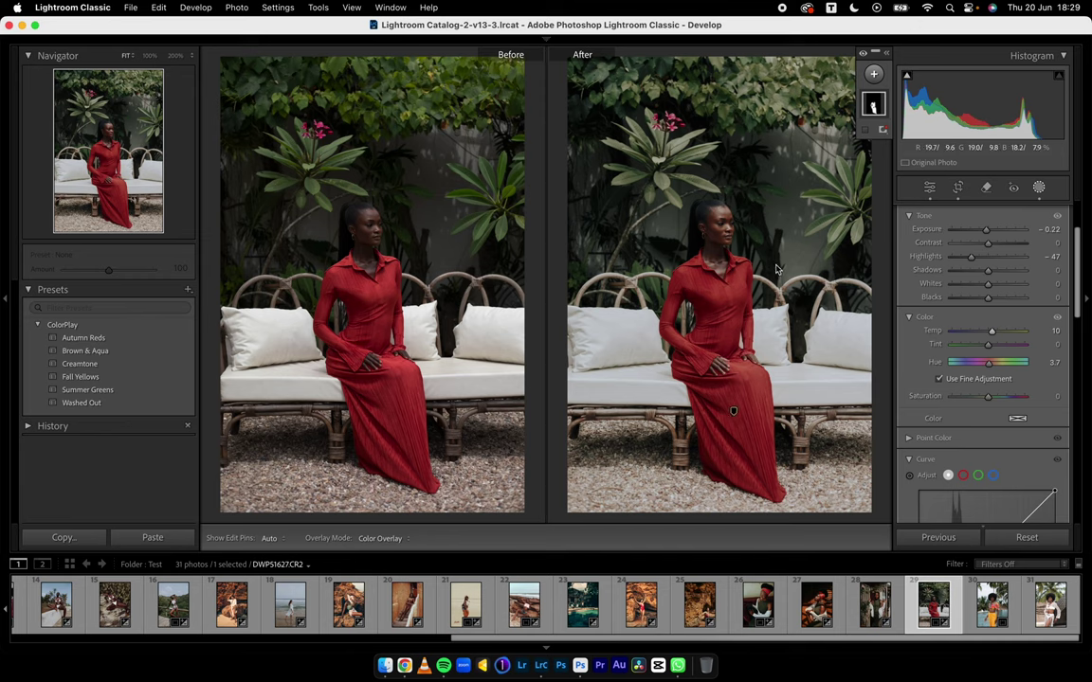
pyautogui.click(1039, 187)
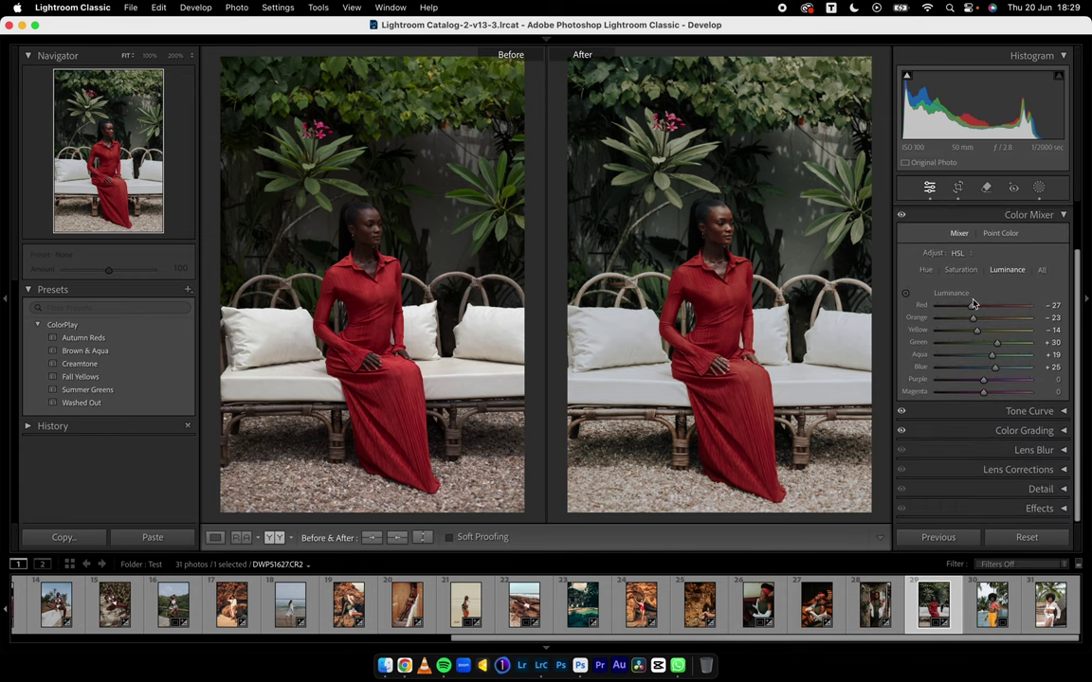
# Set the color grading highlights' Saturation to 5 and return to the single-photo view
pyautogui.click(969, 215)
pyautogui.click(974, 308)
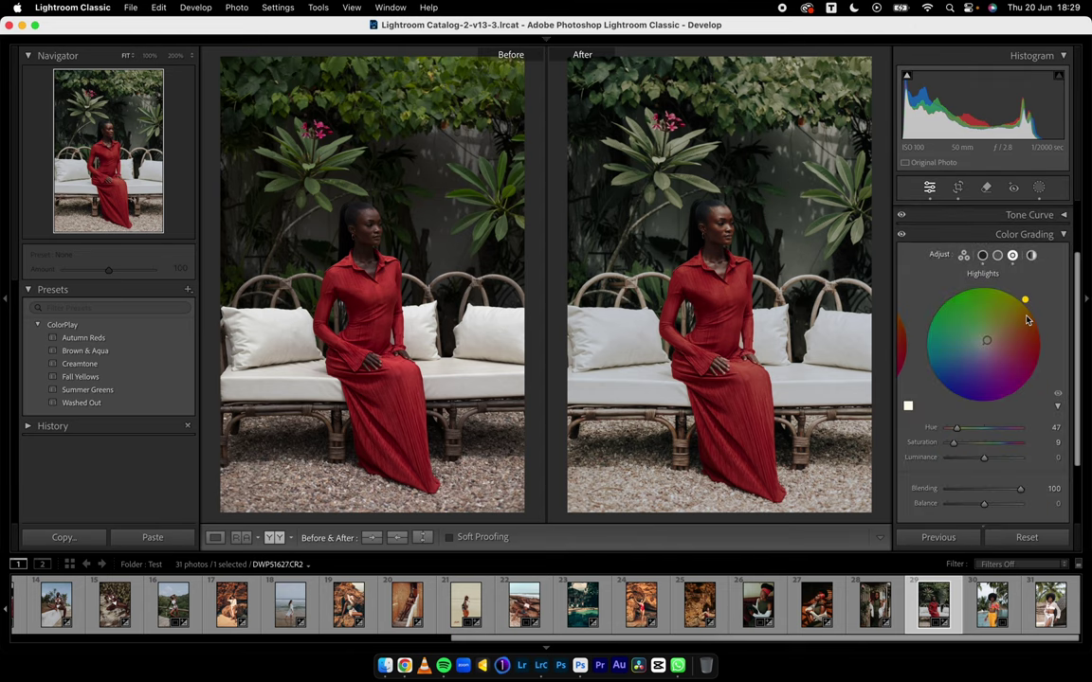
pyautogui.moveTo(955, 443); pyautogui.dragTo(953, 444)
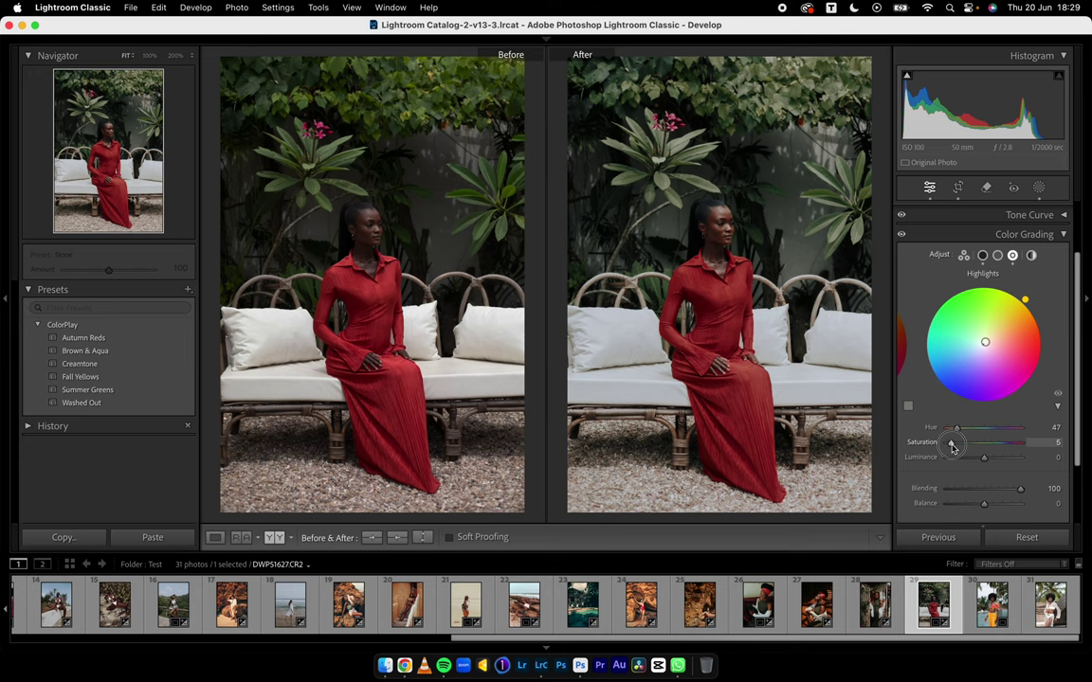
pyautogui.click(1018, 234)
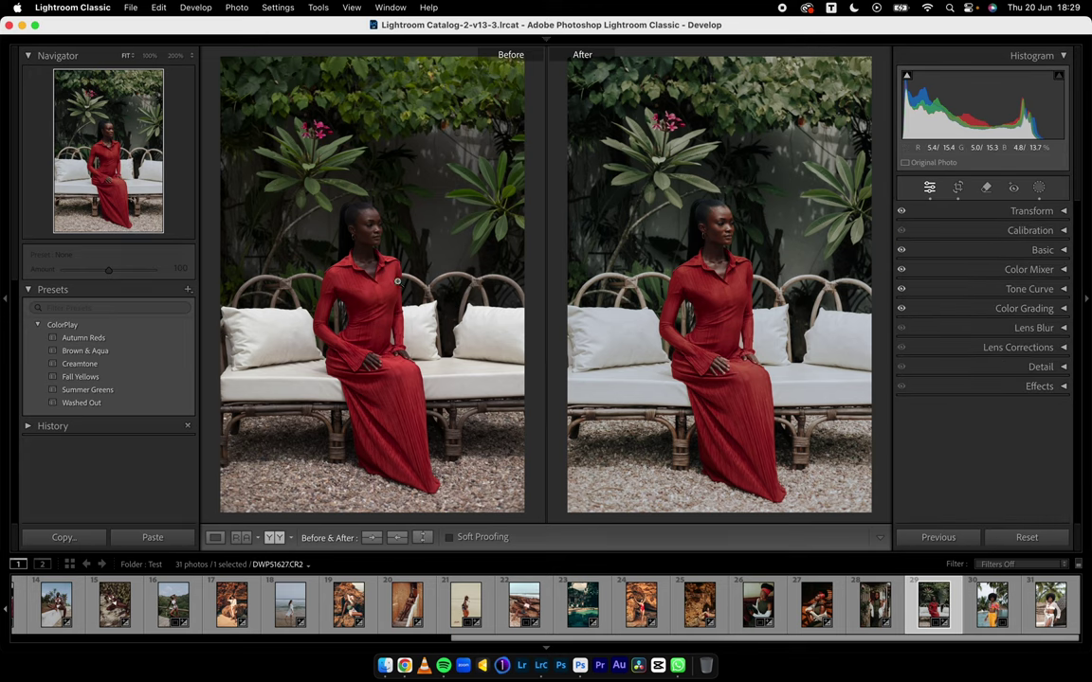
pyautogui.click(216, 537)
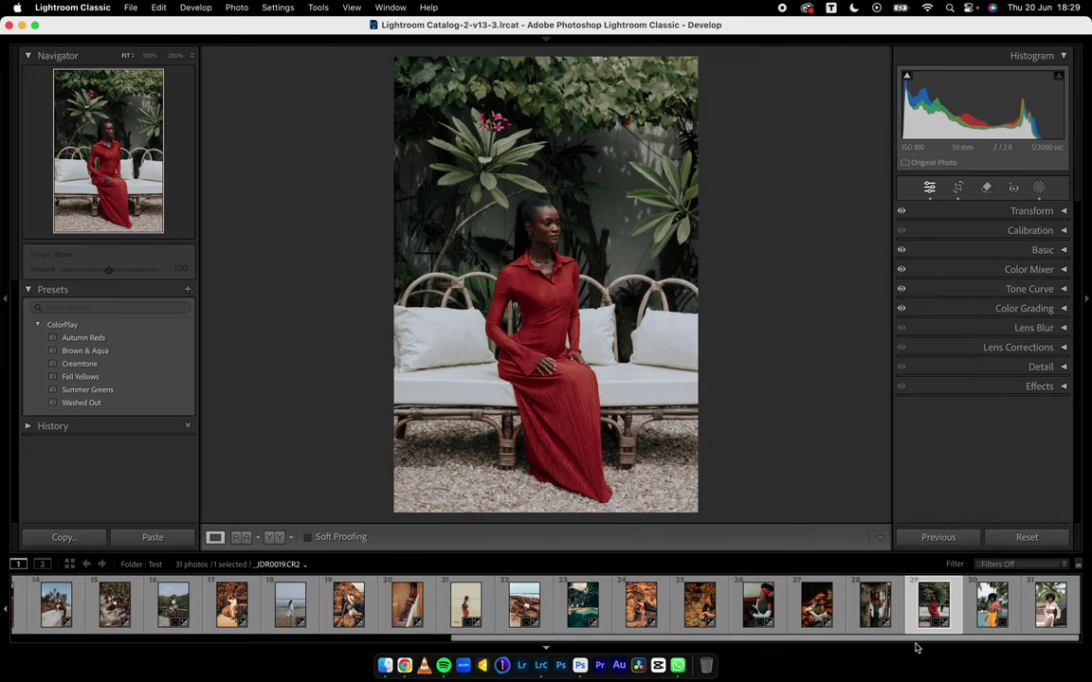
# Apply the Summer Greens preset to the thirtieth photo and enable lens profile corrections
pyautogui.press('Right')
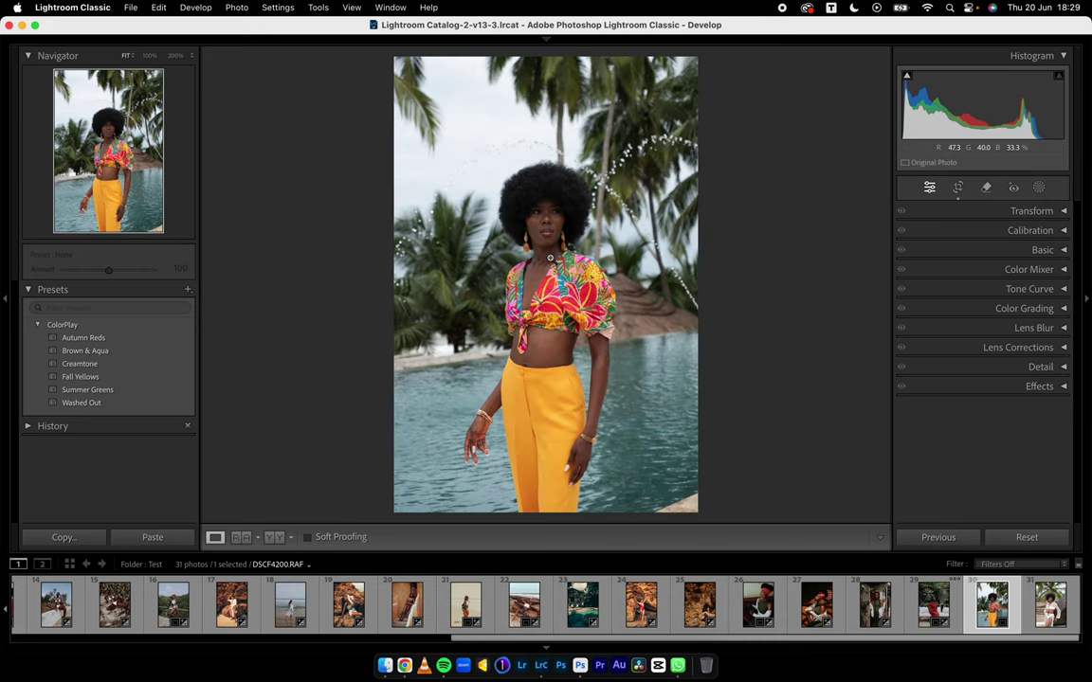
pyautogui.click(104, 364)
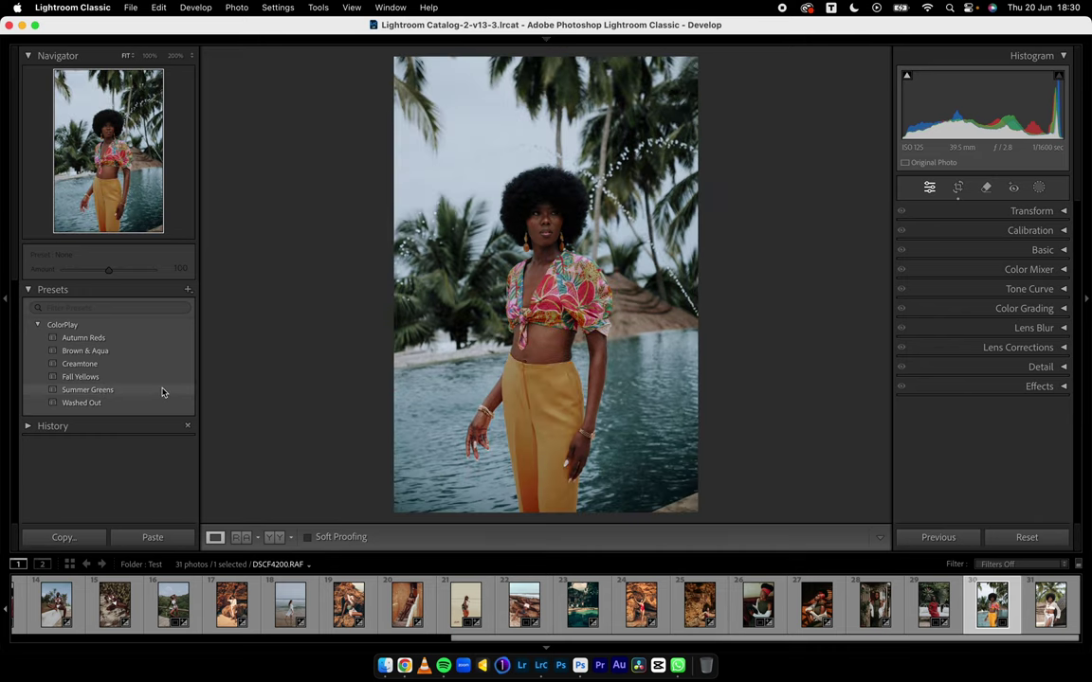
pyautogui.click(166, 389)
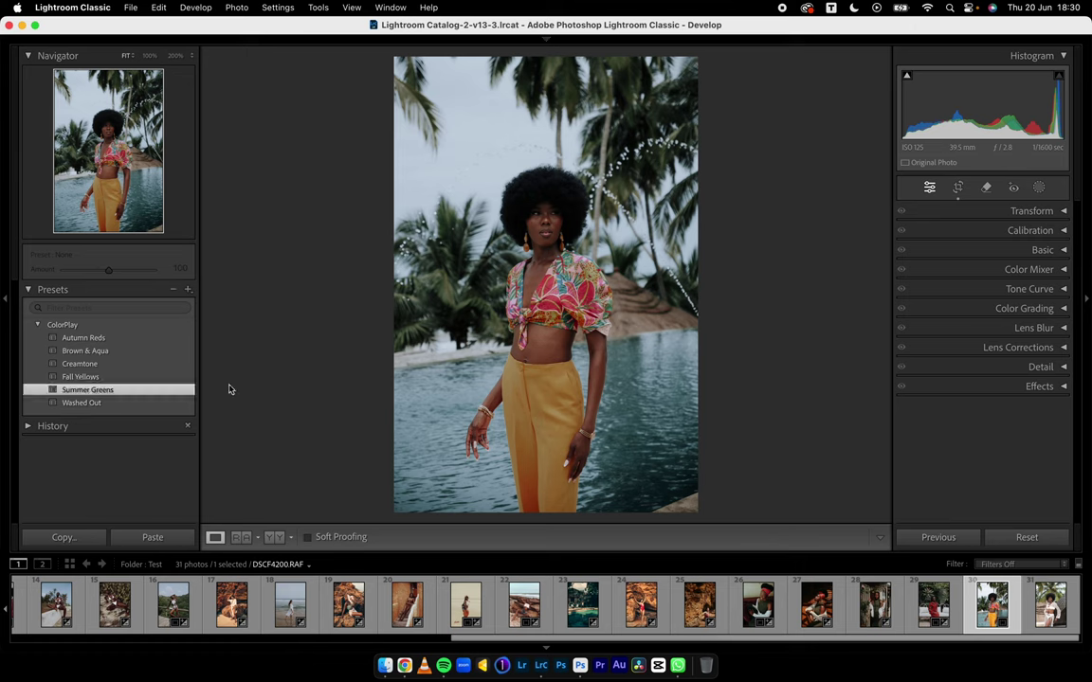
pyautogui.click(941, 351)
pyautogui.click(908, 355)
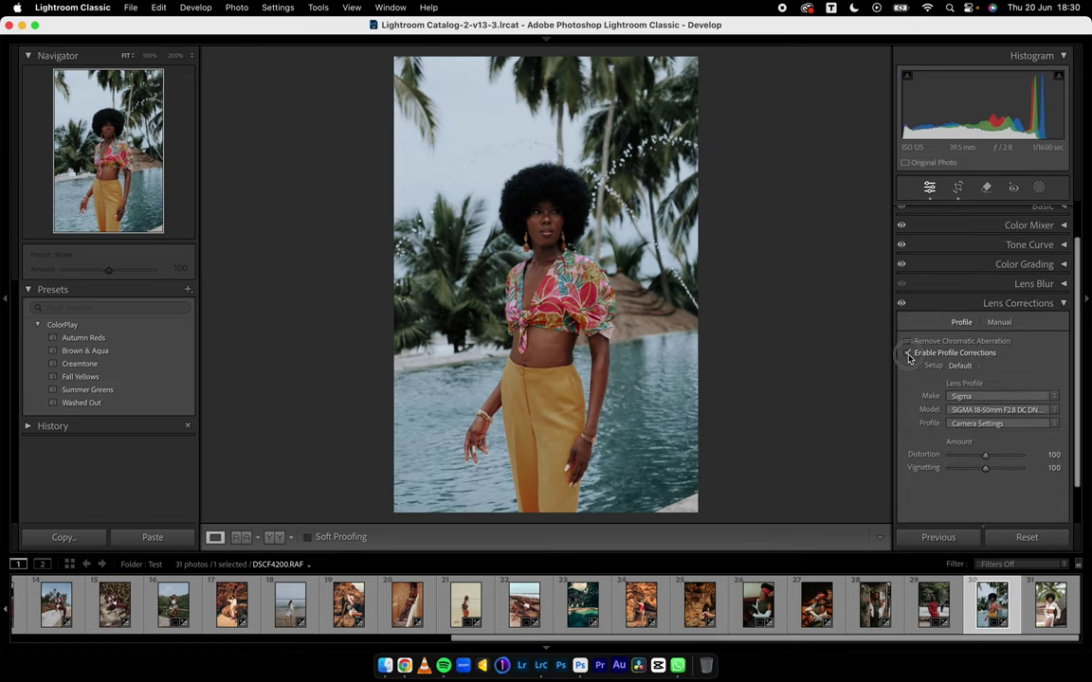
pyautogui.click(946, 303)
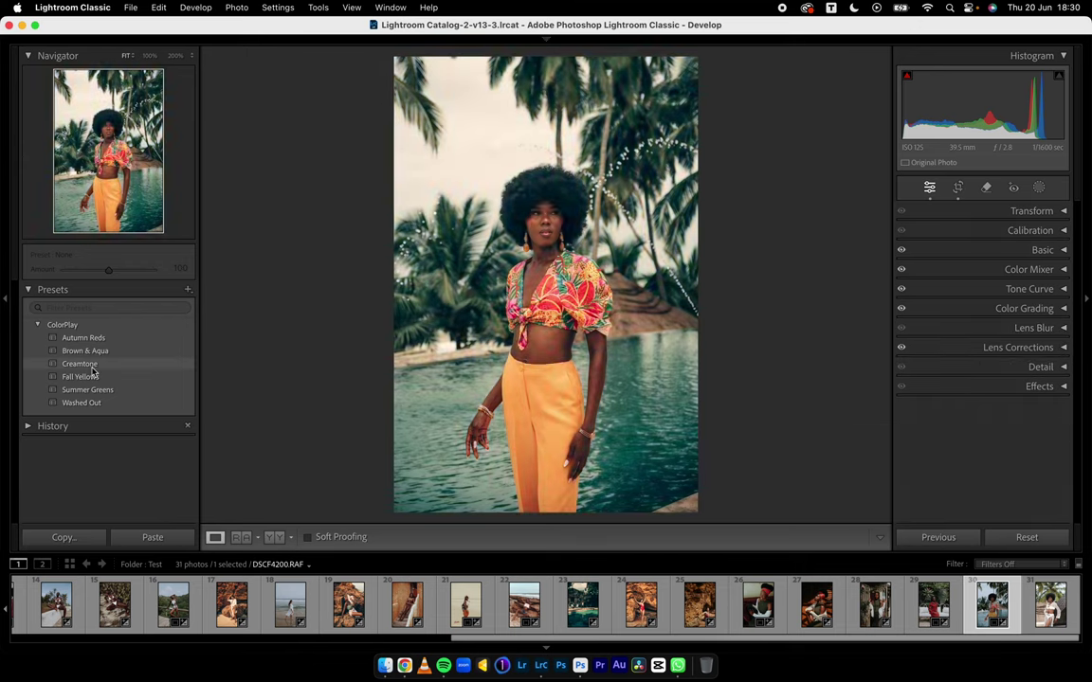
# Apply the Creamtone preset to the thirtieth photo and compare the result side by side with the original
pyautogui.click(93, 368)
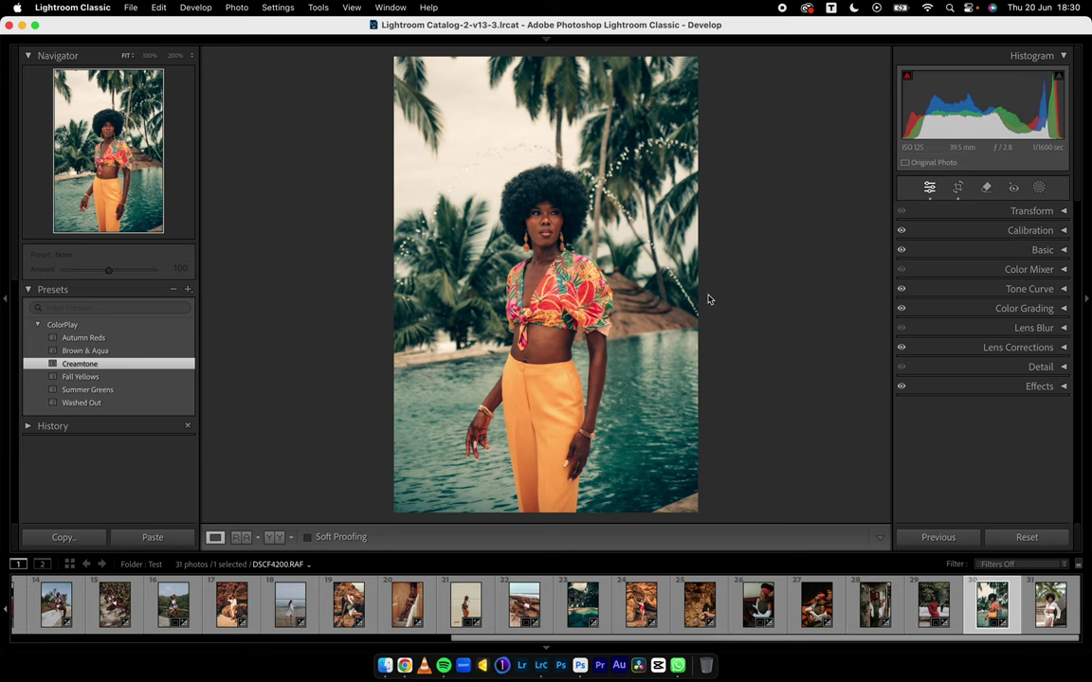
pyautogui.press('y')
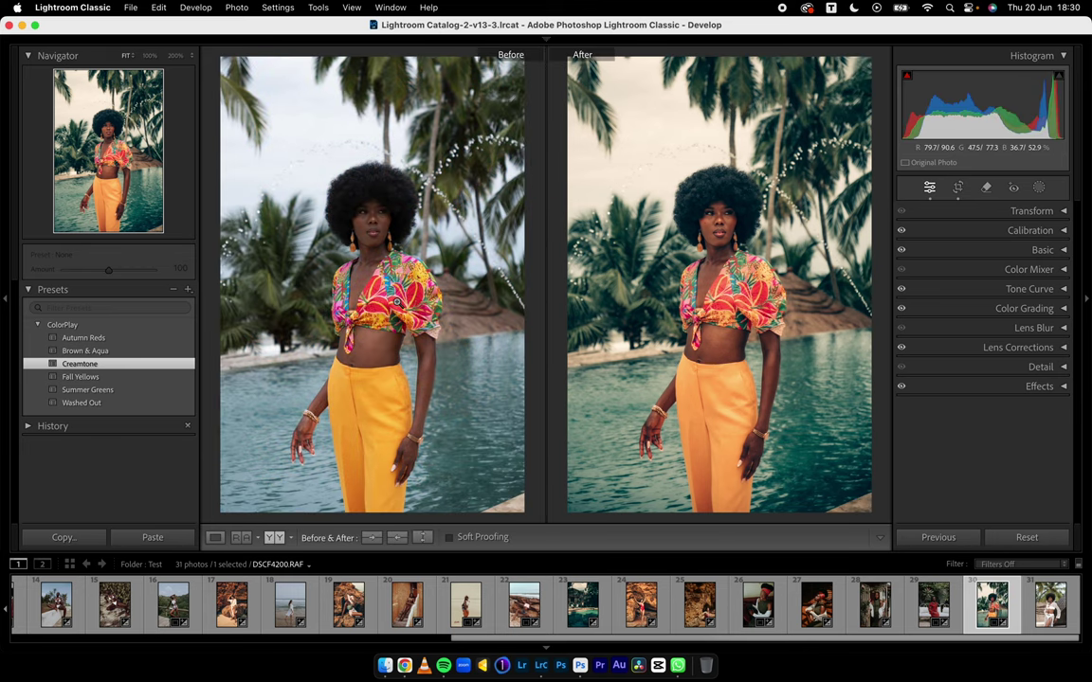
pyautogui.click(215, 537)
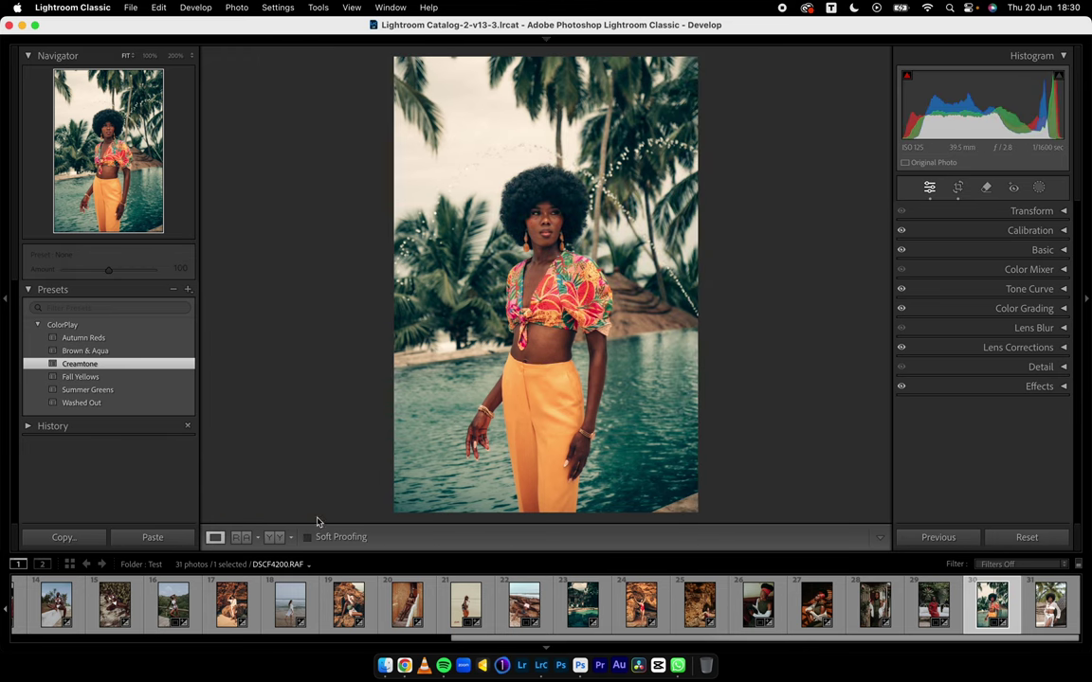
# Apply the Fall Yellows preset to the thirty-first photo and darken its blacks through the histogram
pyautogui.press('Right')
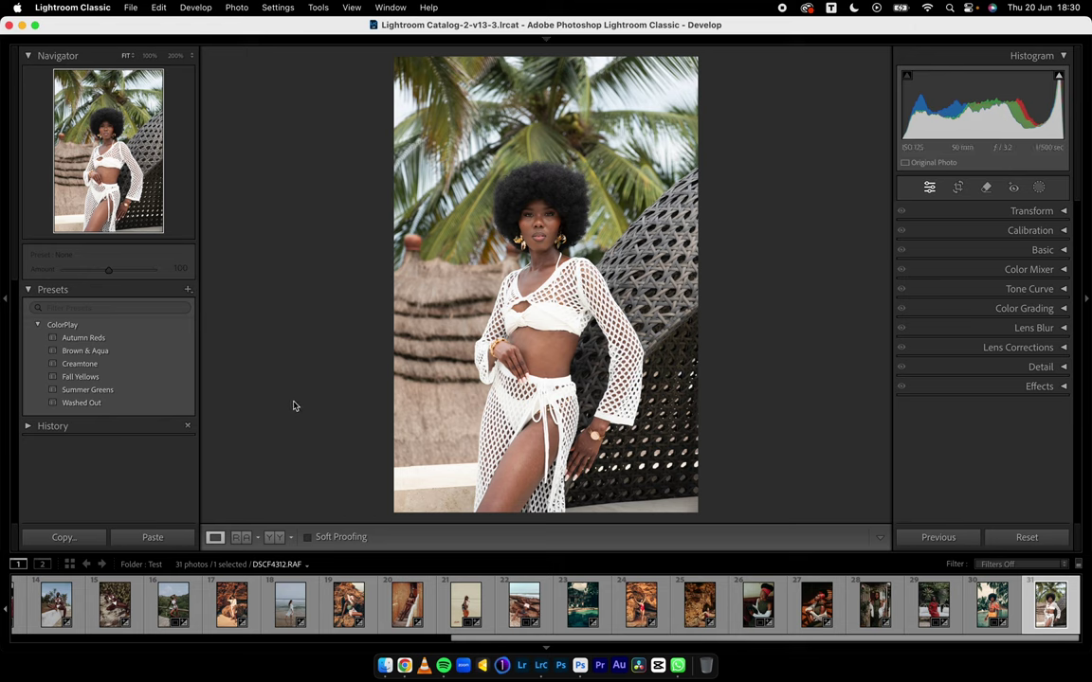
pyautogui.click(123, 379)
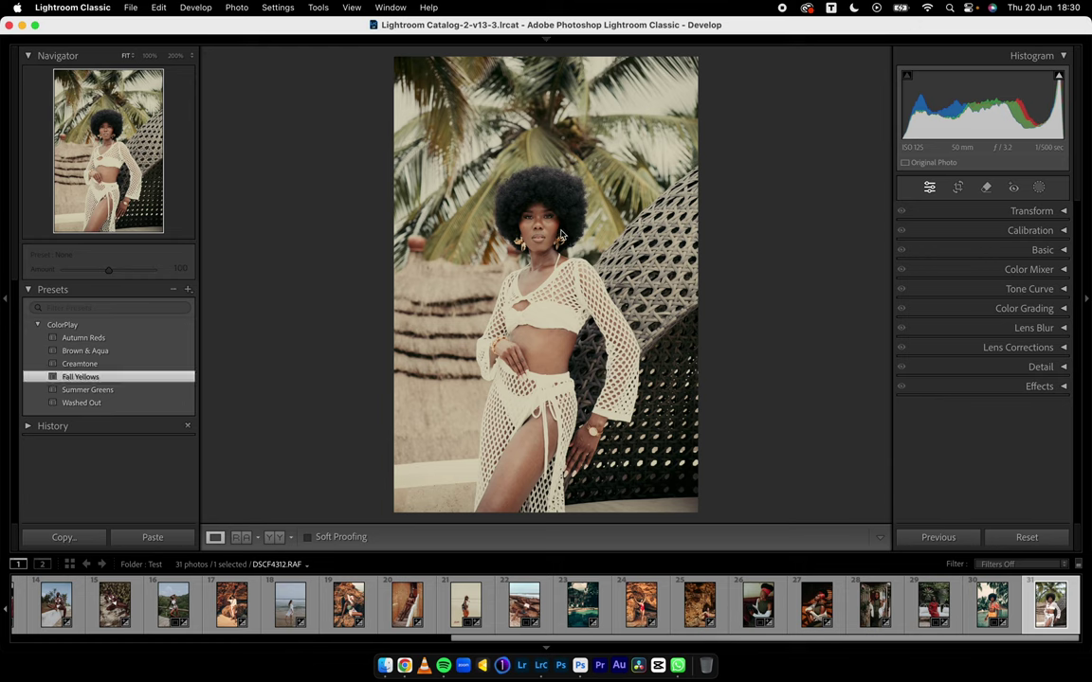
pyautogui.moveTo(911, 109); pyautogui.dragTo(892, 112)
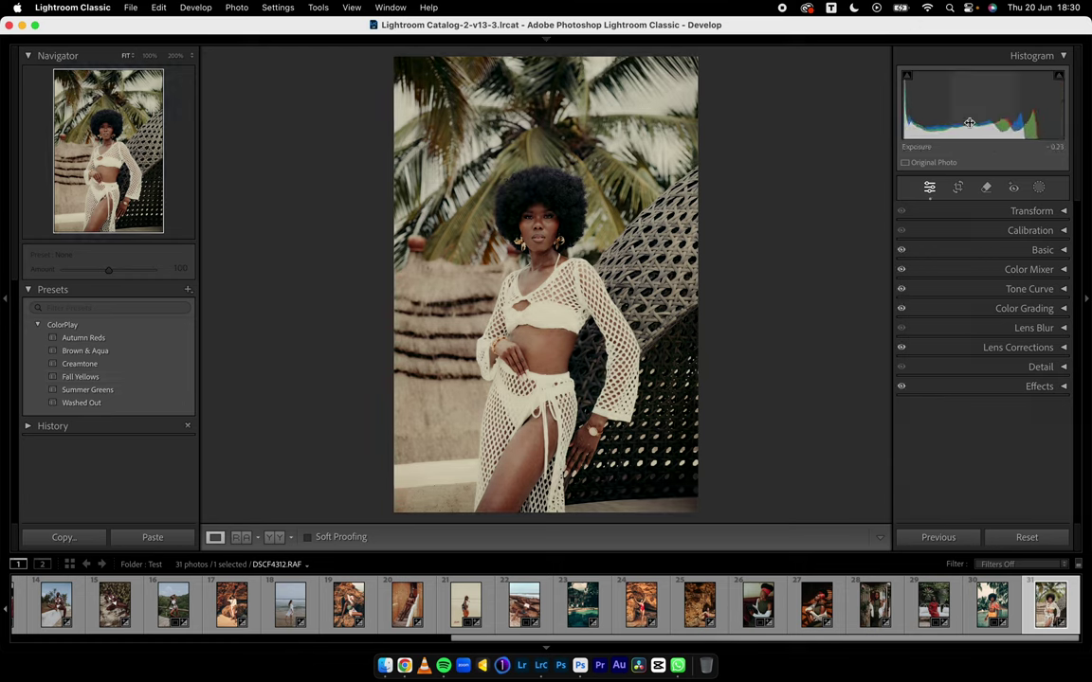
# Review all the edited portraits from first to last in the Library grid
pyautogui.press('g')
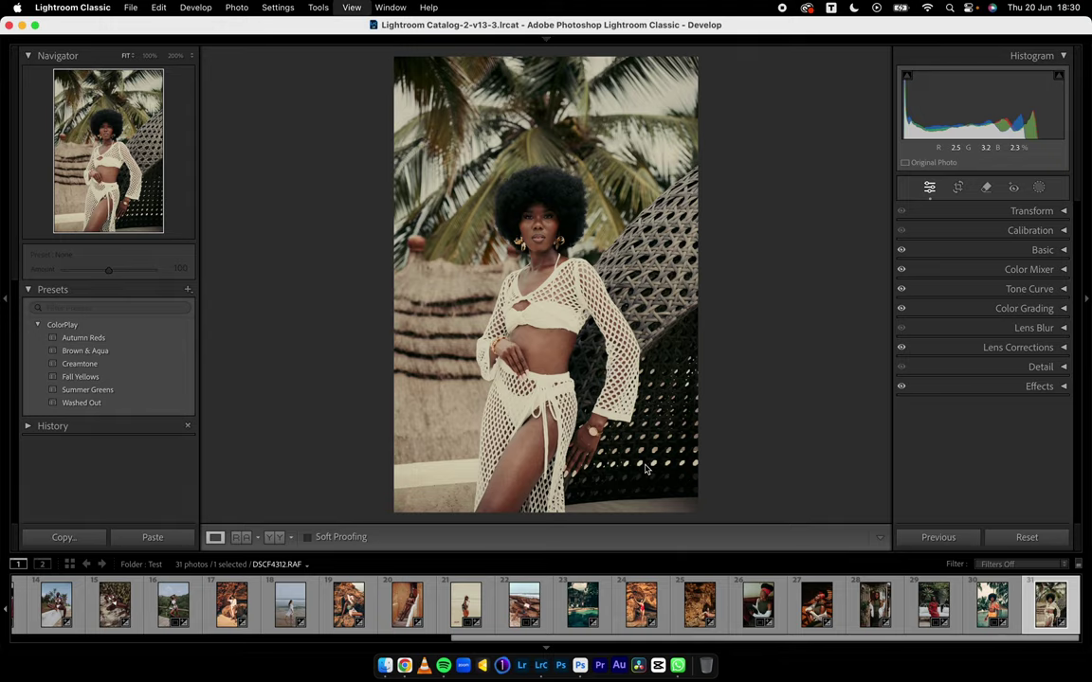
pyautogui.scroll(10, 647, 410)
pyautogui.scroll(4, 647, 410)
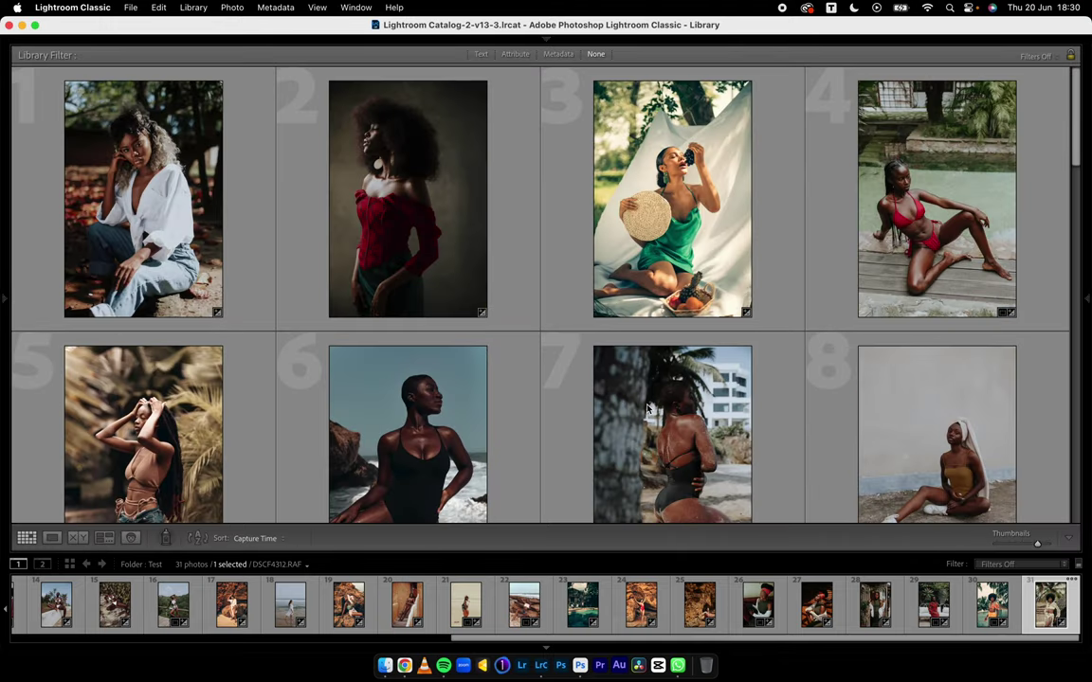
pyautogui.scroll(-12, 648, 409)
pyautogui.scroll(12, 647, 409)
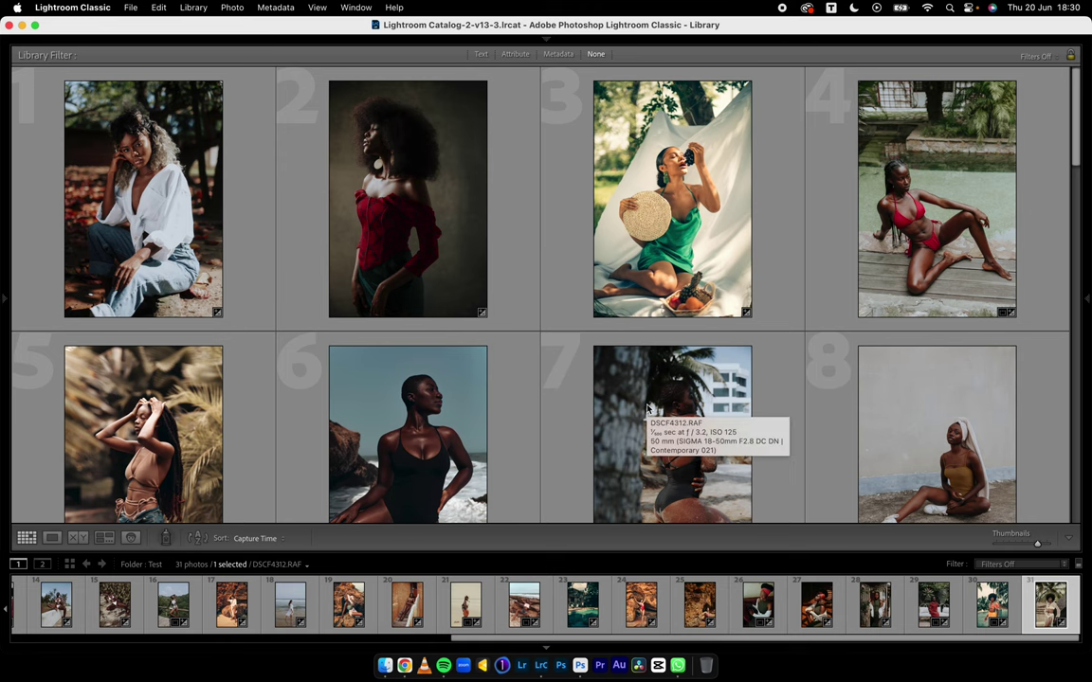
pyautogui.scroll(-8, 648, 410)
pyautogui.scroll(-3, 648, 409)
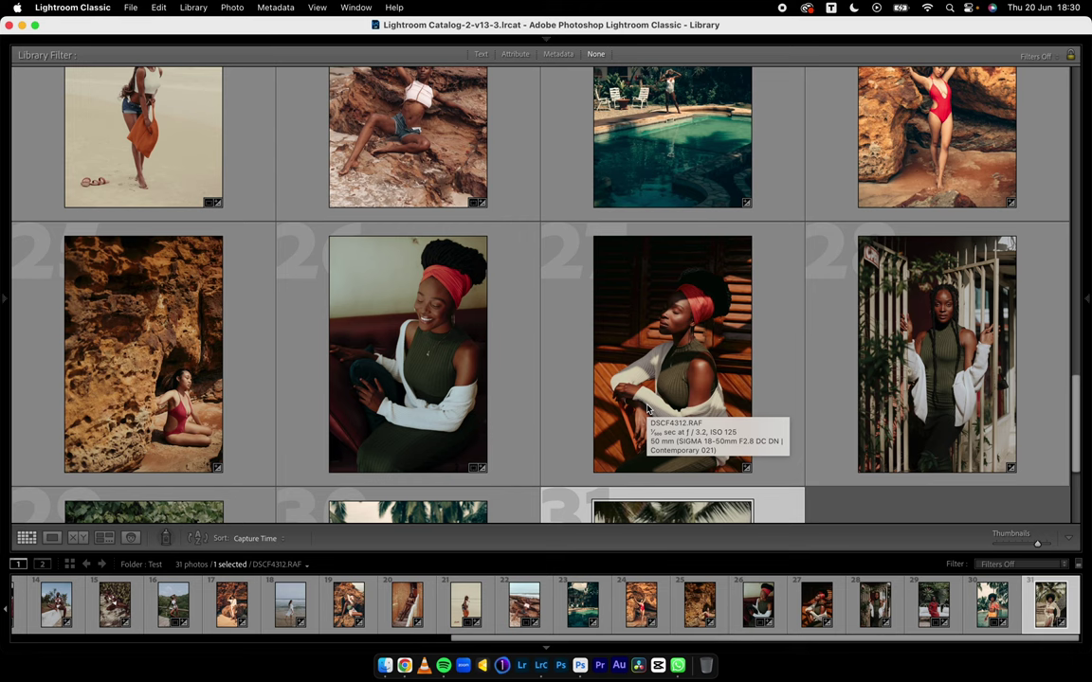
pyautogui.scroll(8, 647, 409)
pyautogui.scroll(5, 647, 410)
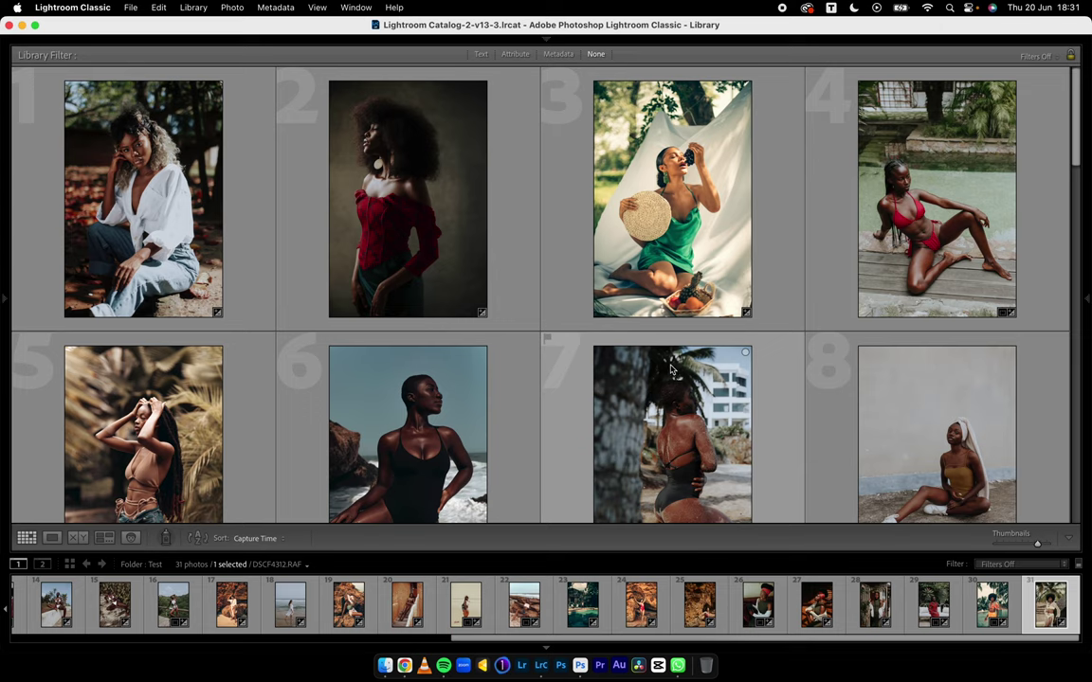
pyautogui.scroll(-10, 606, 333)
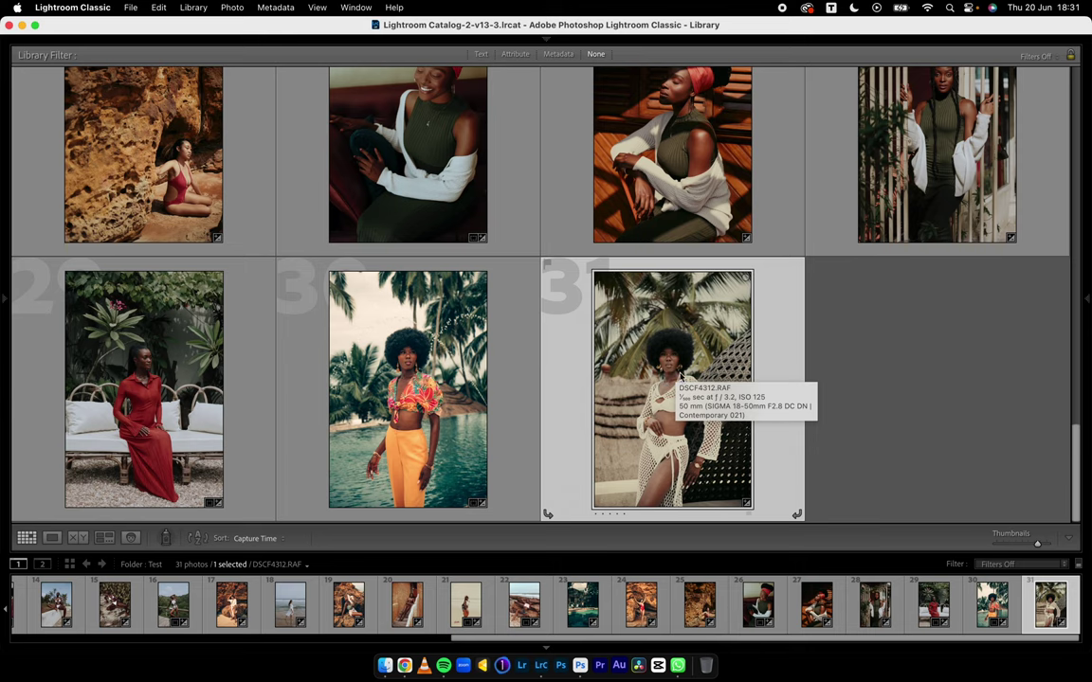
pyautogui.scroll(15, 680, 377)
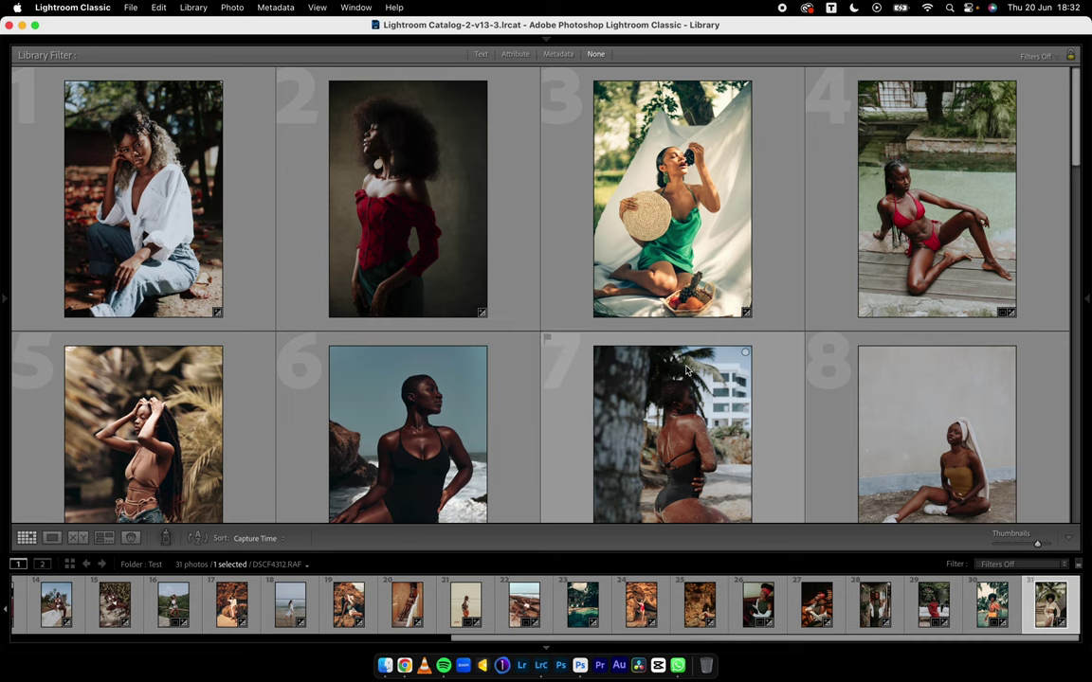
pyautogui.scroll(-15, 686, 371)
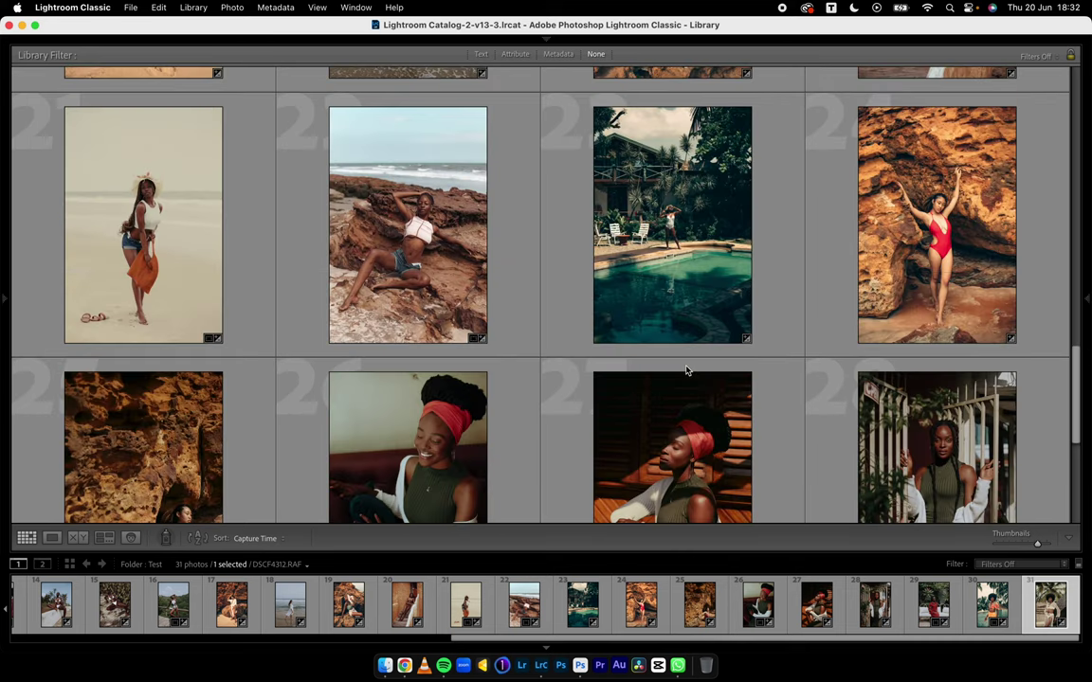
pyautogui.scroll(-1, 686, 370)
pyautogui.scroll(3, 686, 370)
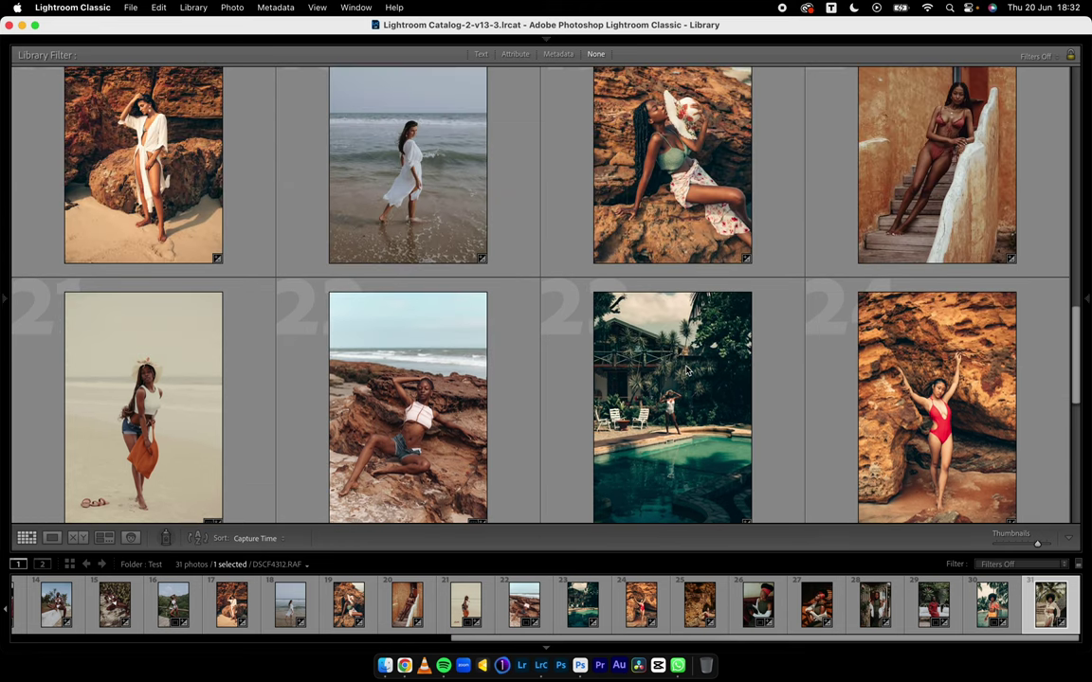
pyautogui.scroll(1, 686, 370)
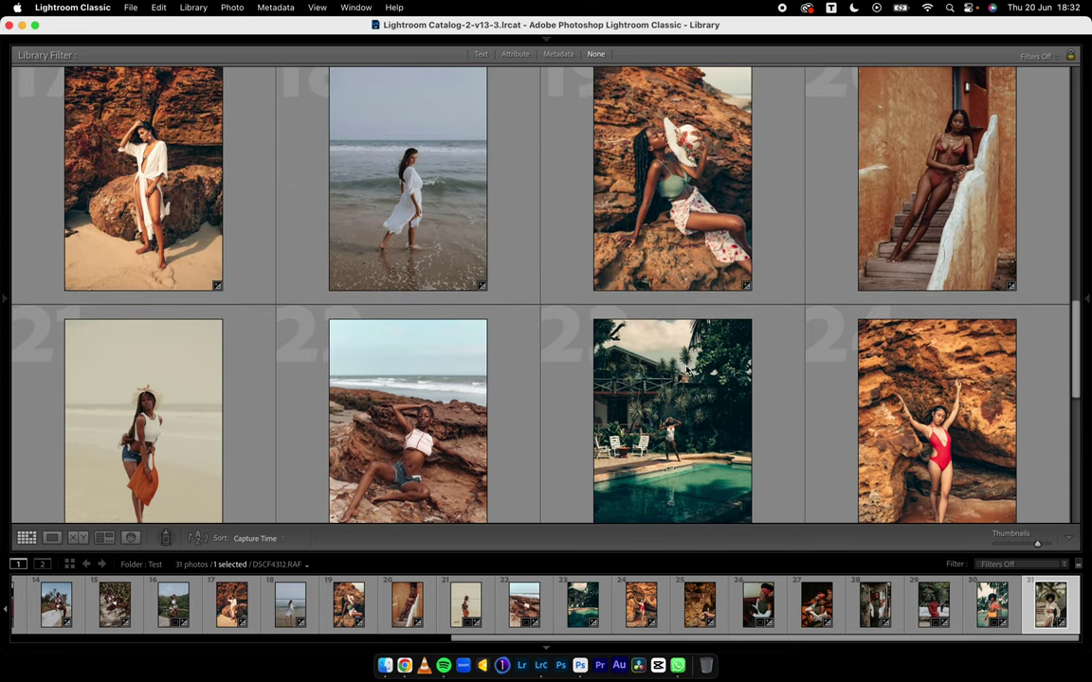